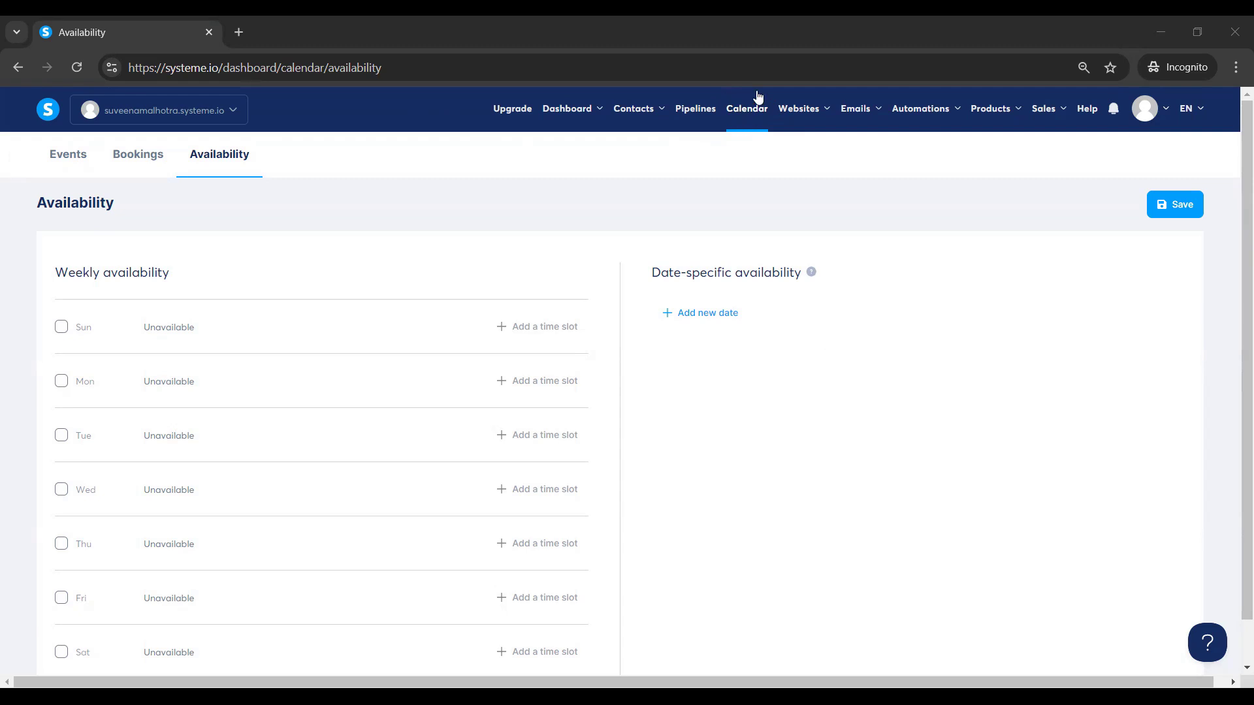
Open the Calendar Events list showing the 30-minute 1:1 call event.
click(748, 115)
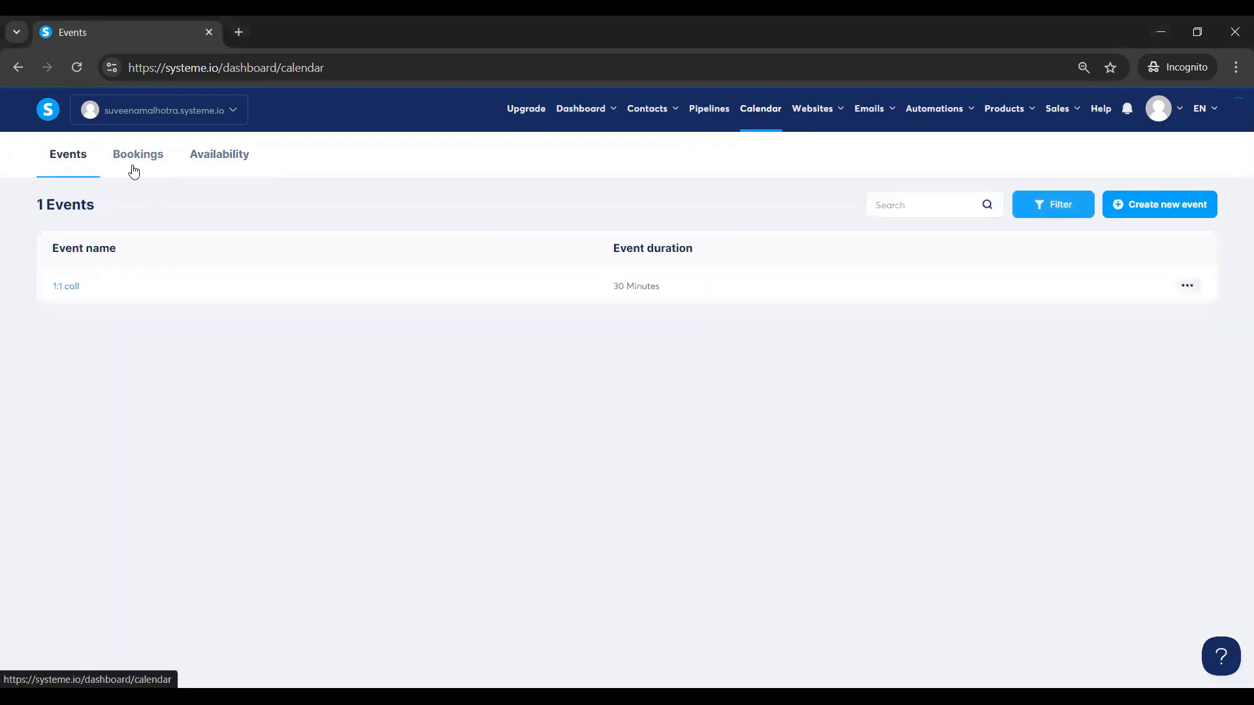
Clear Monday–Wednesday availability, delete the December 30, 2024 date slot, then re-enable Monday.
click(227, 159)
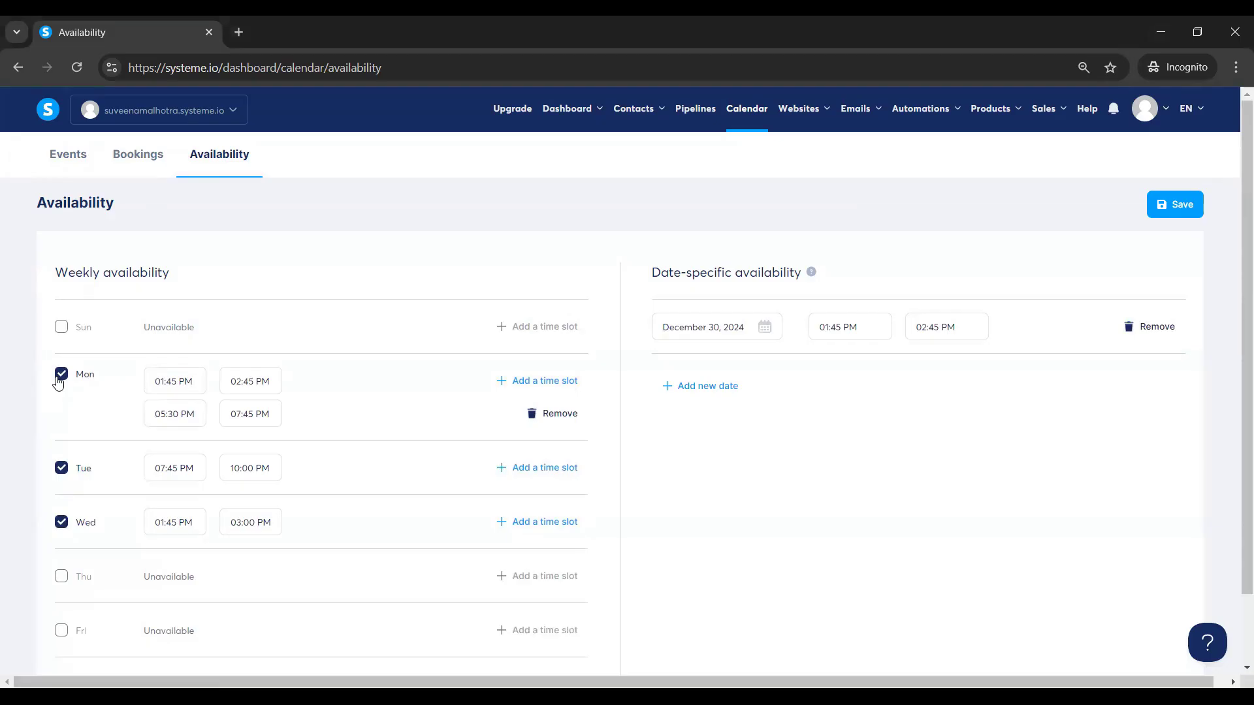
click(58, 382)
click(59, 437)
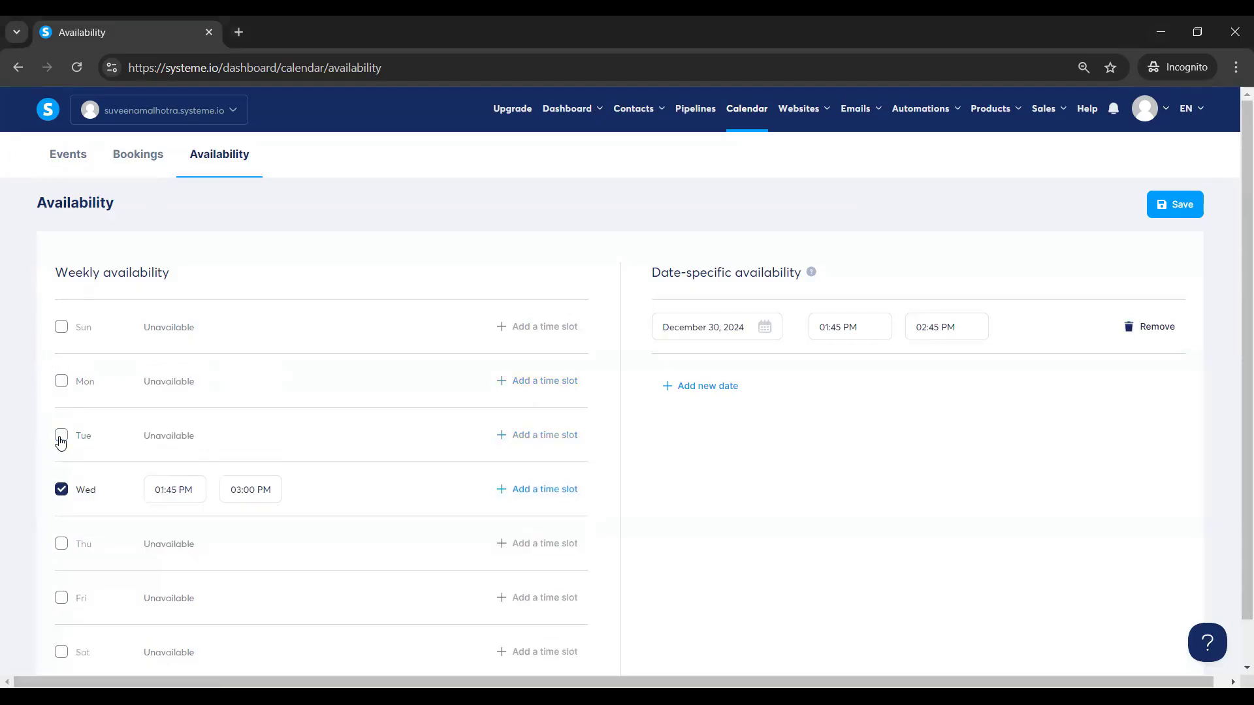
click(60, 494)
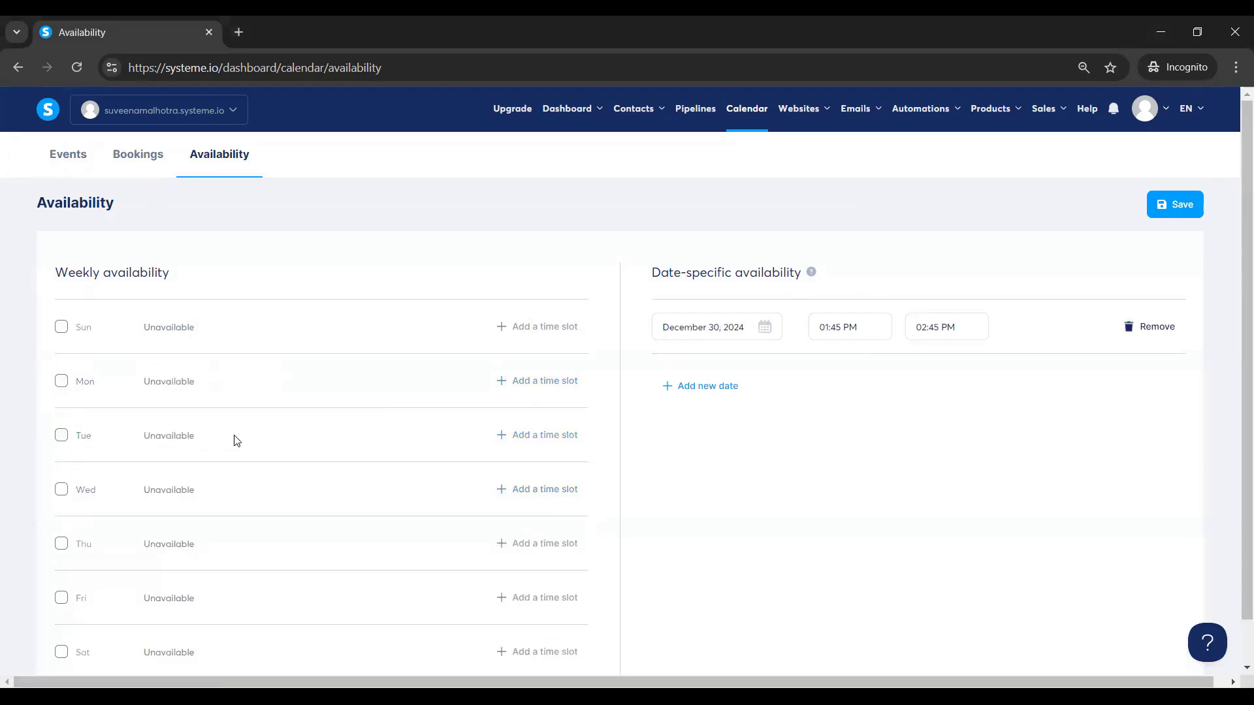
click(1150, 326)
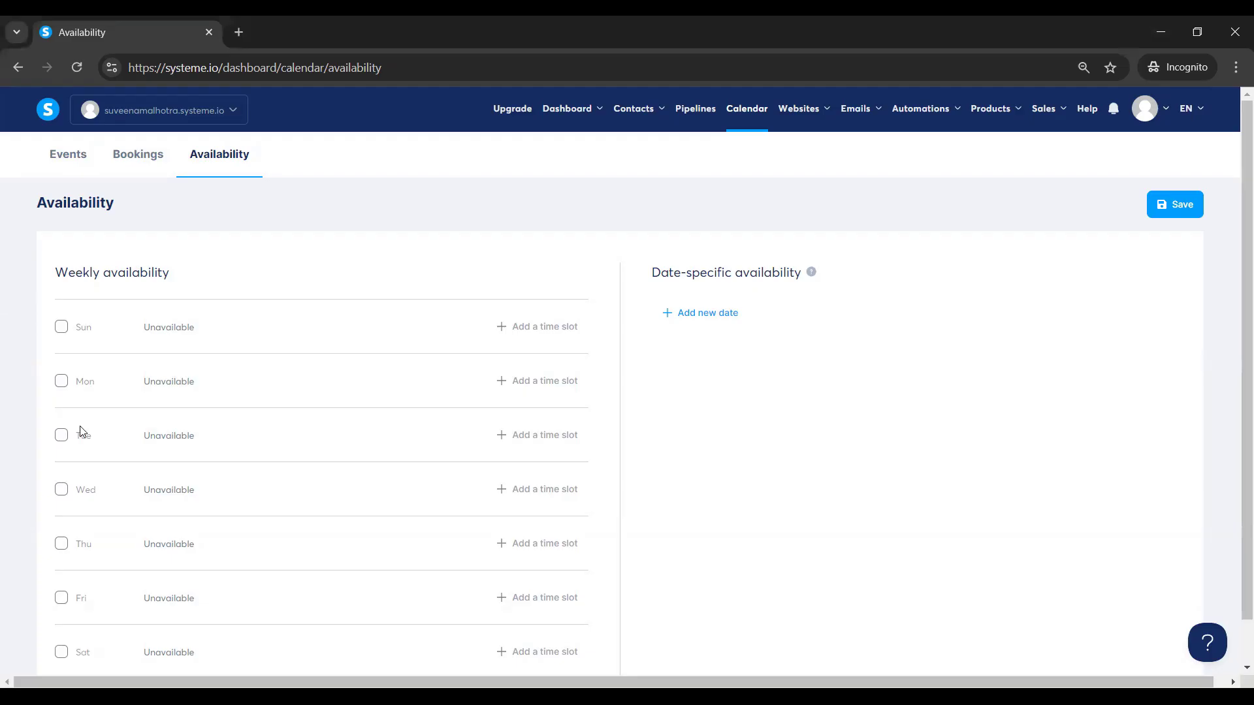
click(62, 383)
Re-enable Tuesday and Wednesday and set Monday's hours to 04:00–04:45 PM.
click(61, 438)
click(61, 490)
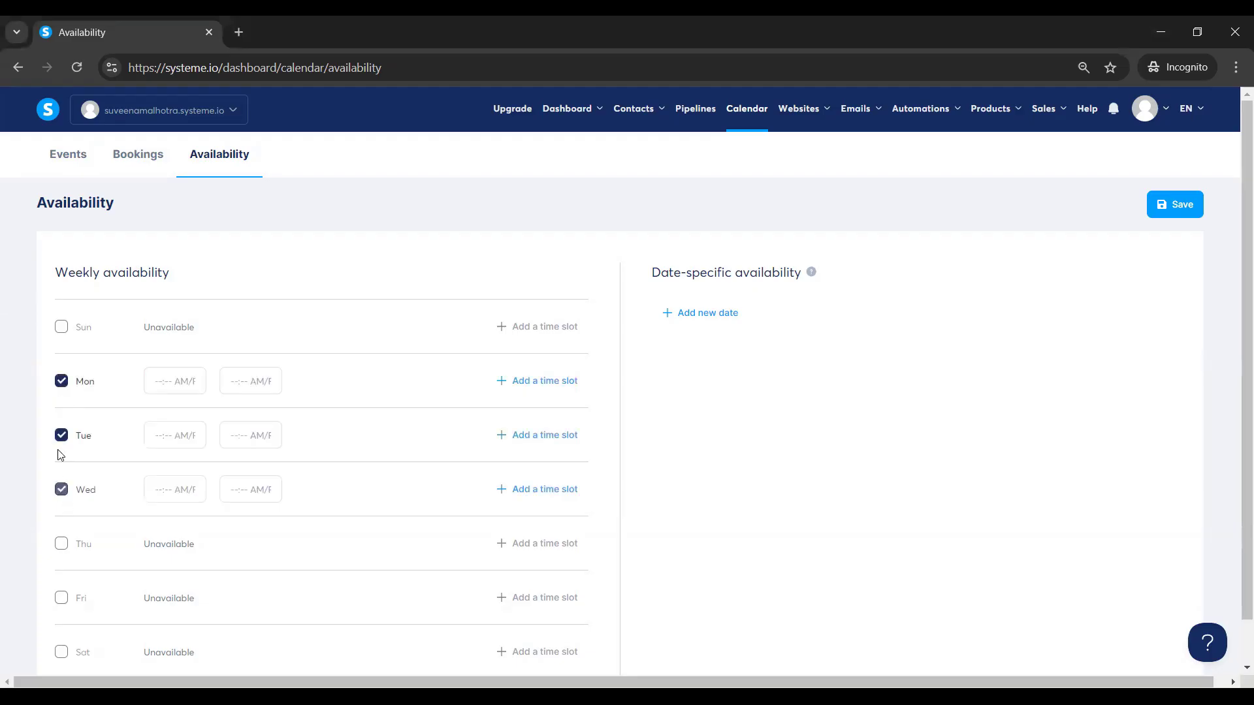
click(171, 382)
click(190, 432)
click(243, 383)
click(250, 499)
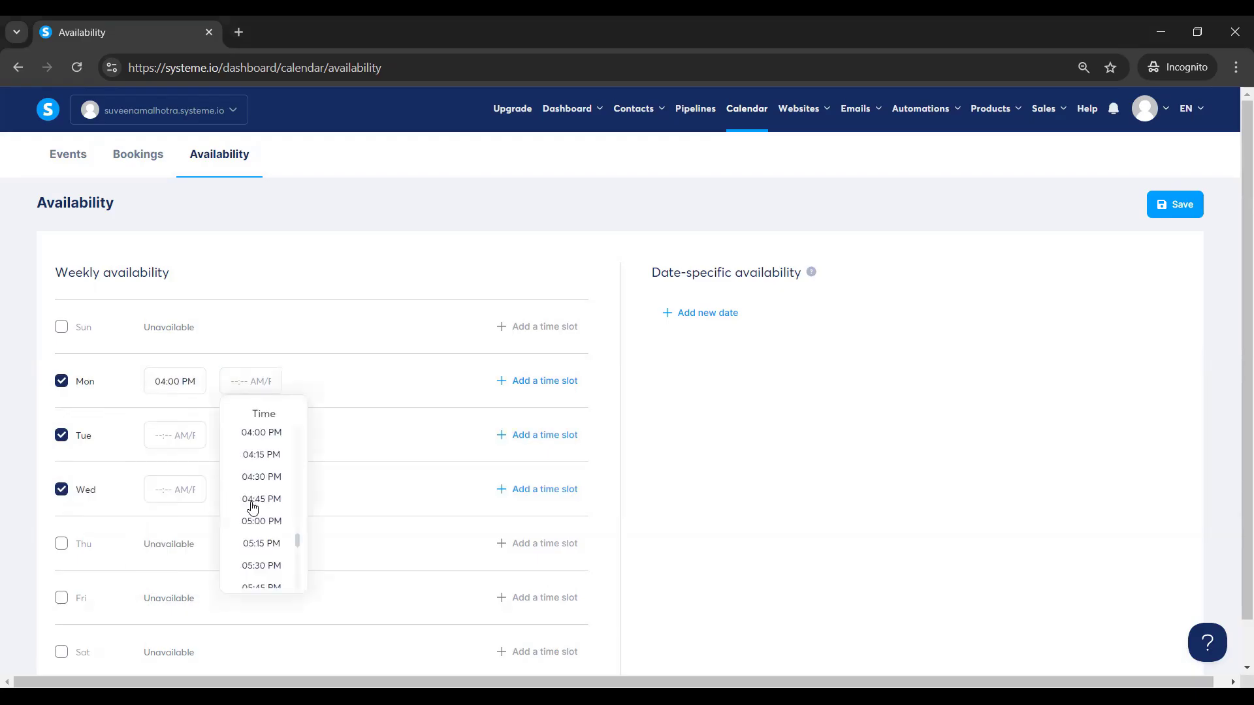
Set Tuesday's hours to 05:00–07:30 PM.
click(177, 433)
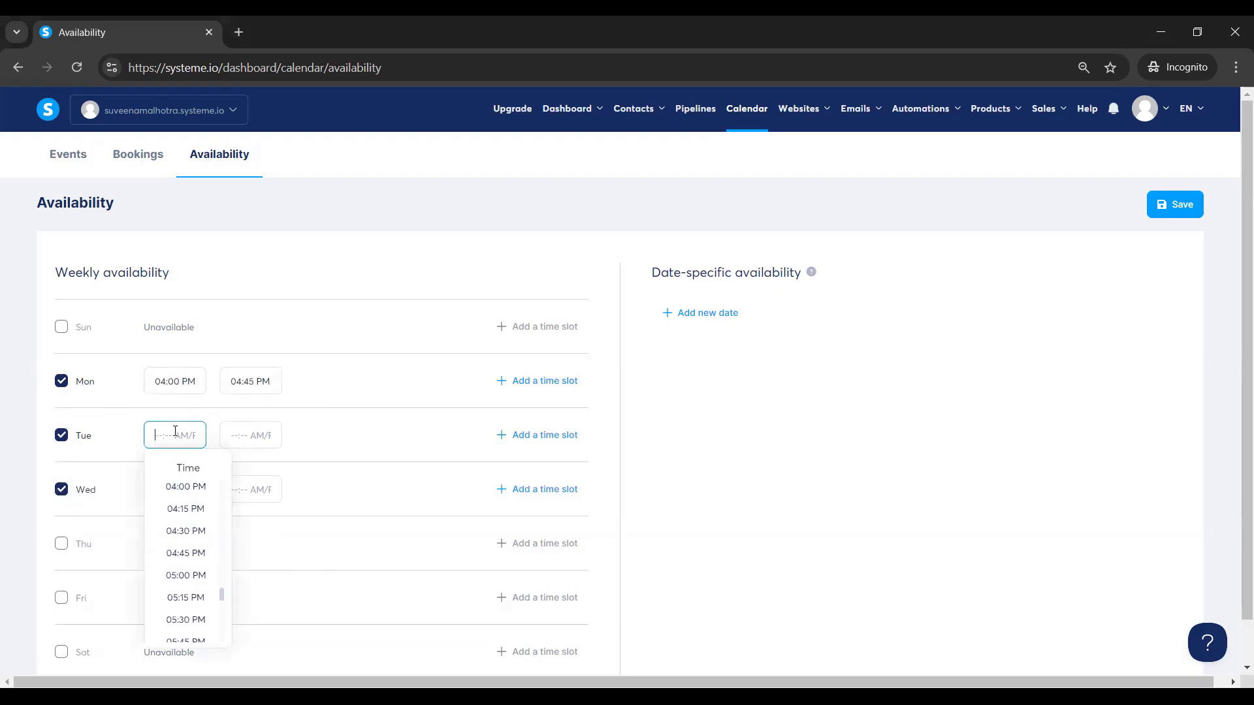
click(190, 576)
click(251, 437)
drag(298, 596, 282, 621)
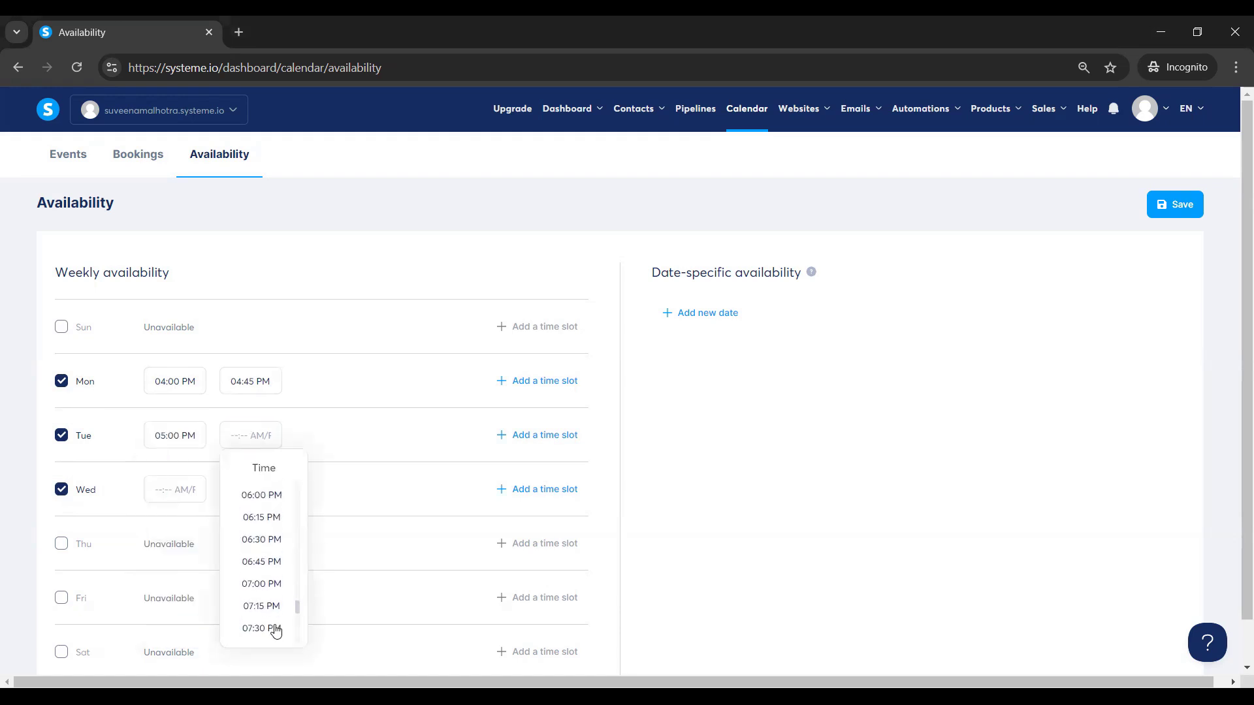
click(272, 628)
Set Wednesday's hours to 09:00 AM–04:00 PM and add a new date-specific entry.
click(175, 490)
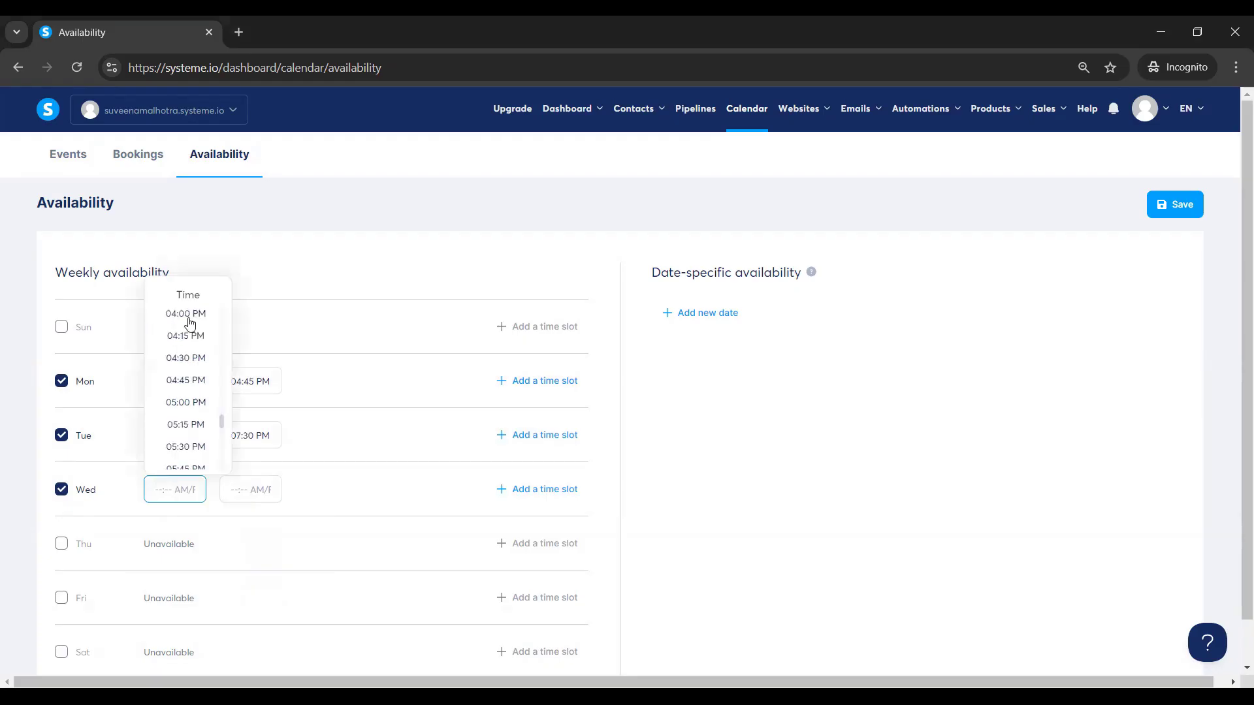
drag(222, 429, 215, 323)
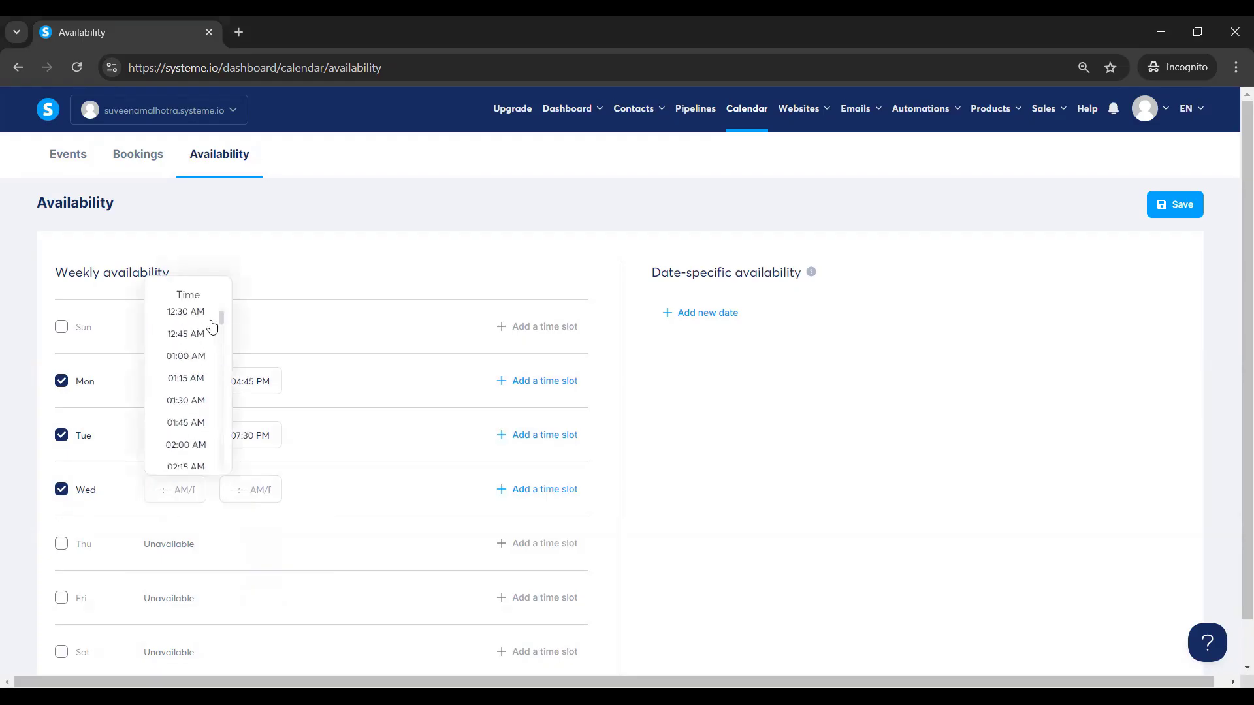
drag(224, 320, 221, 368)
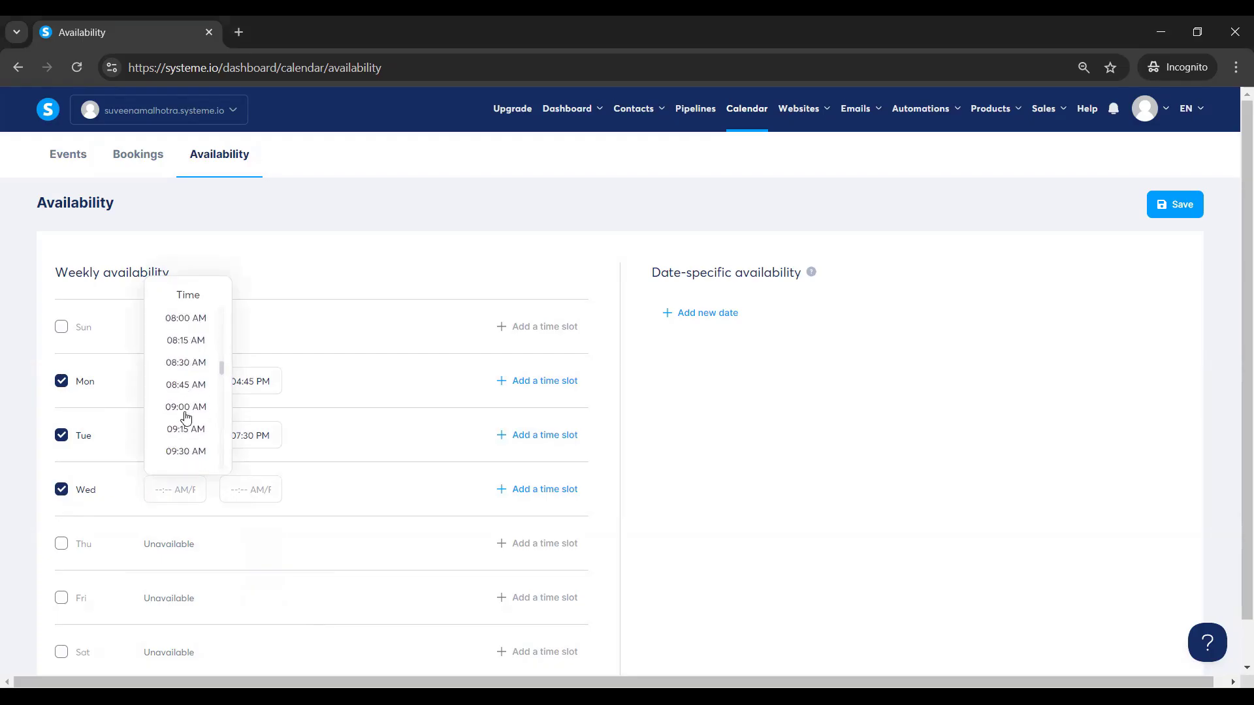
click(185, 411)
click(228, 490)
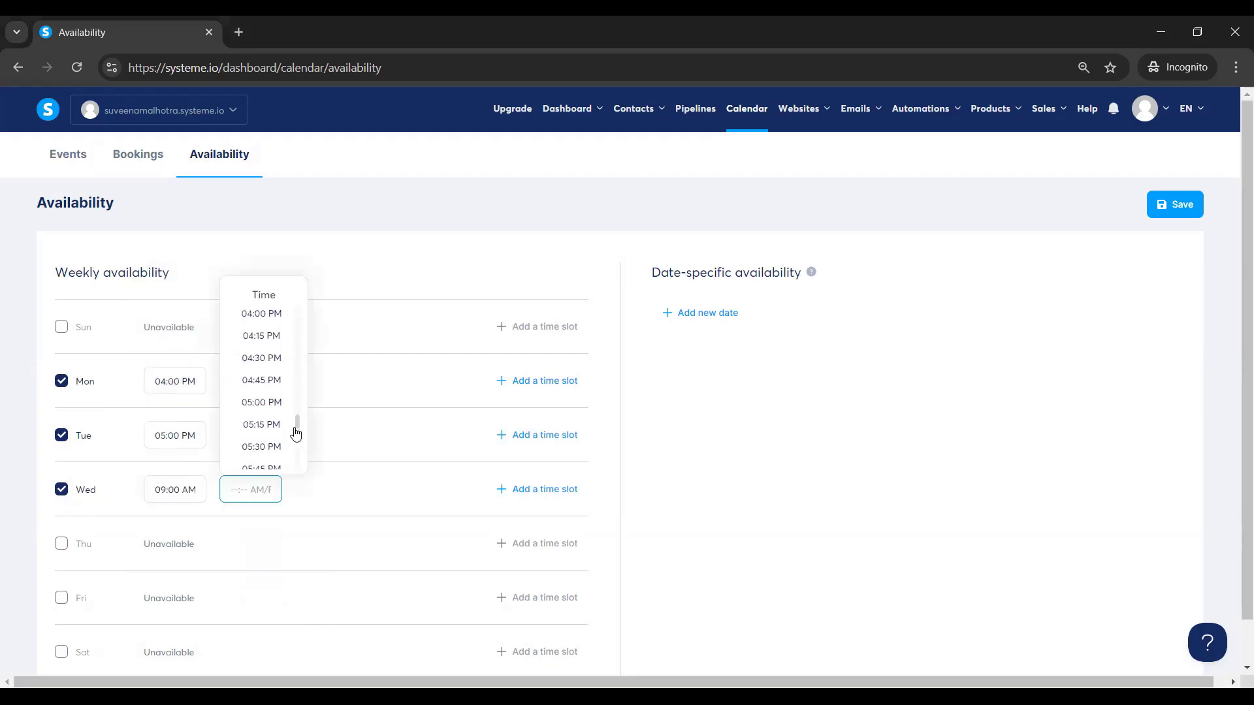
click(265, 314)
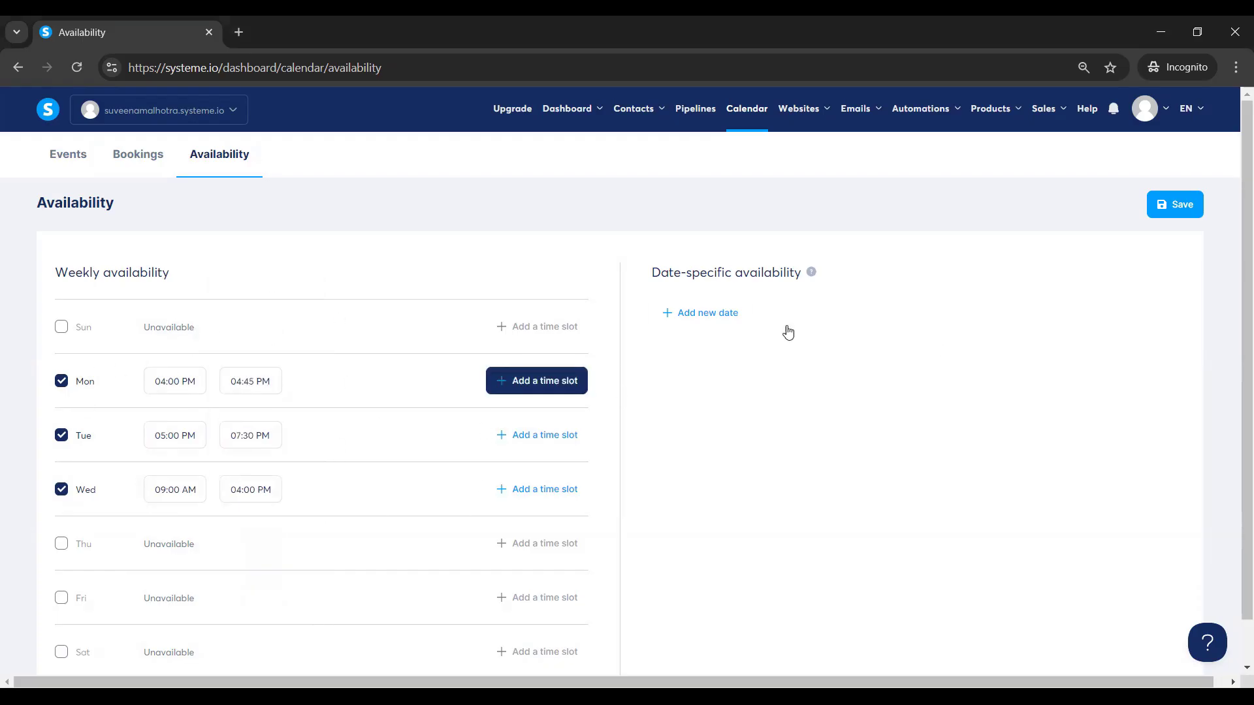
mouse_move(813, 277)
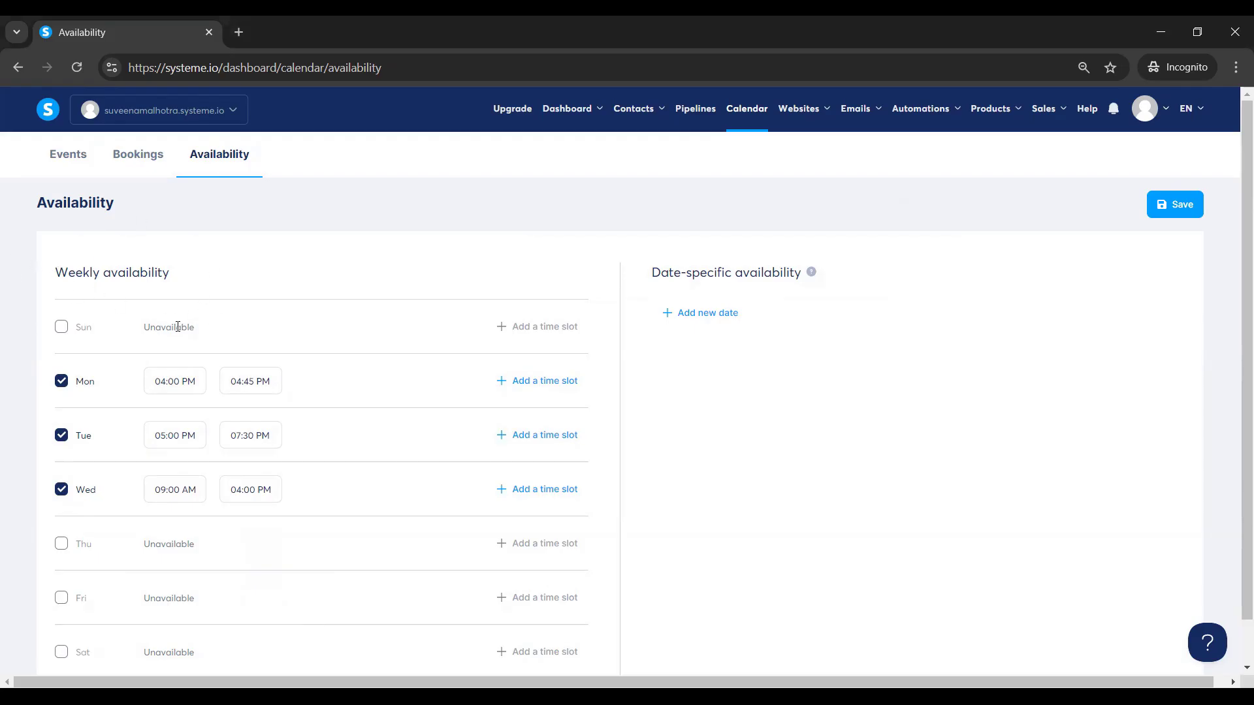
click(720, 320)
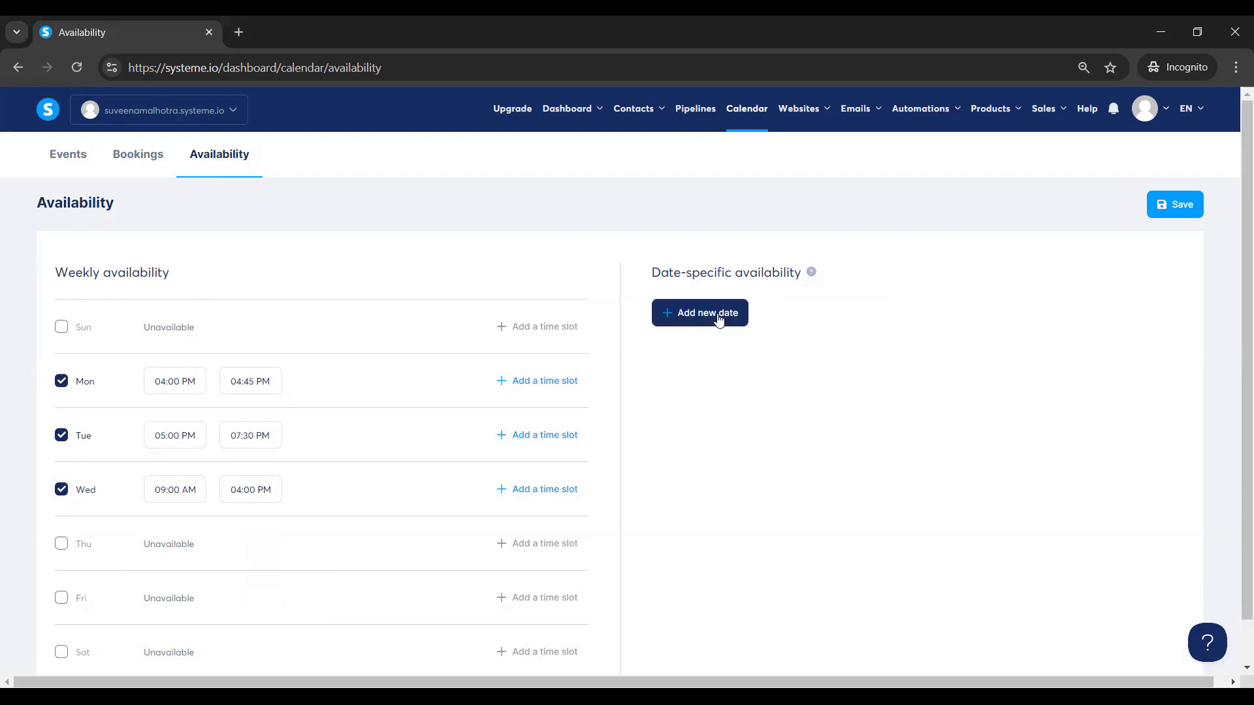
Add a December 31, 2024 slot from 04:00 to 05:00 PM and save availability.
click(765, 331)
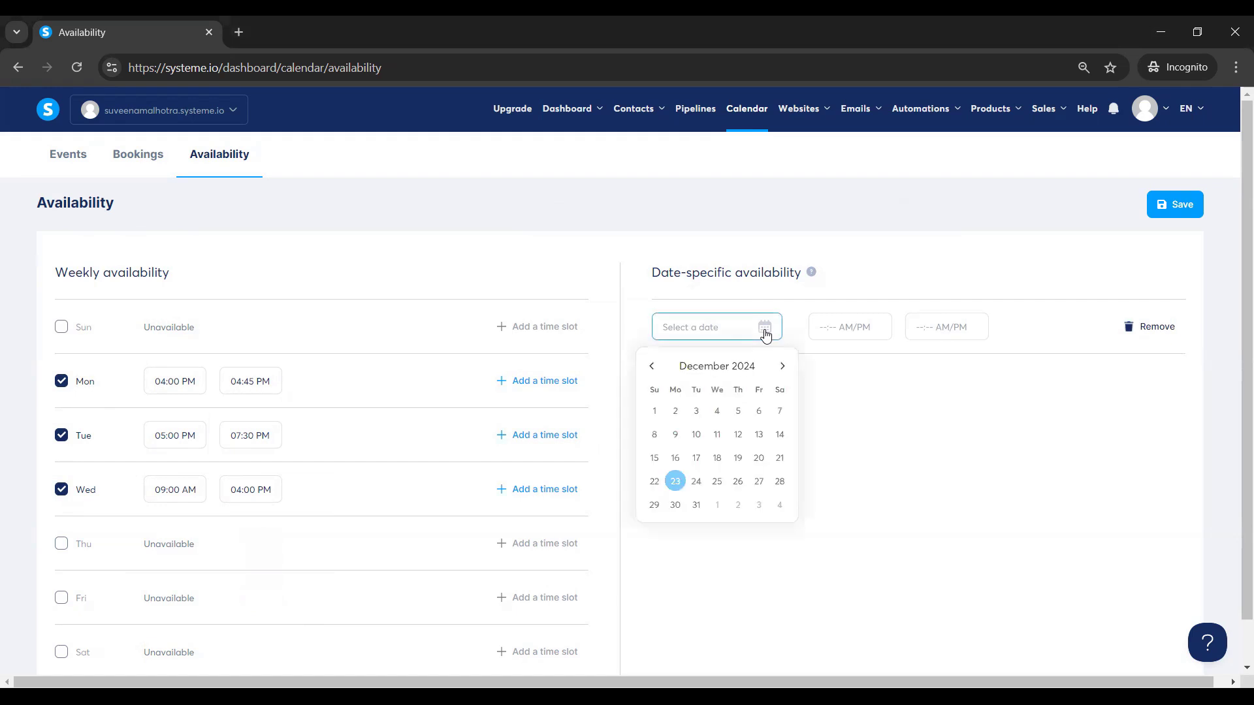
click(696, 508)
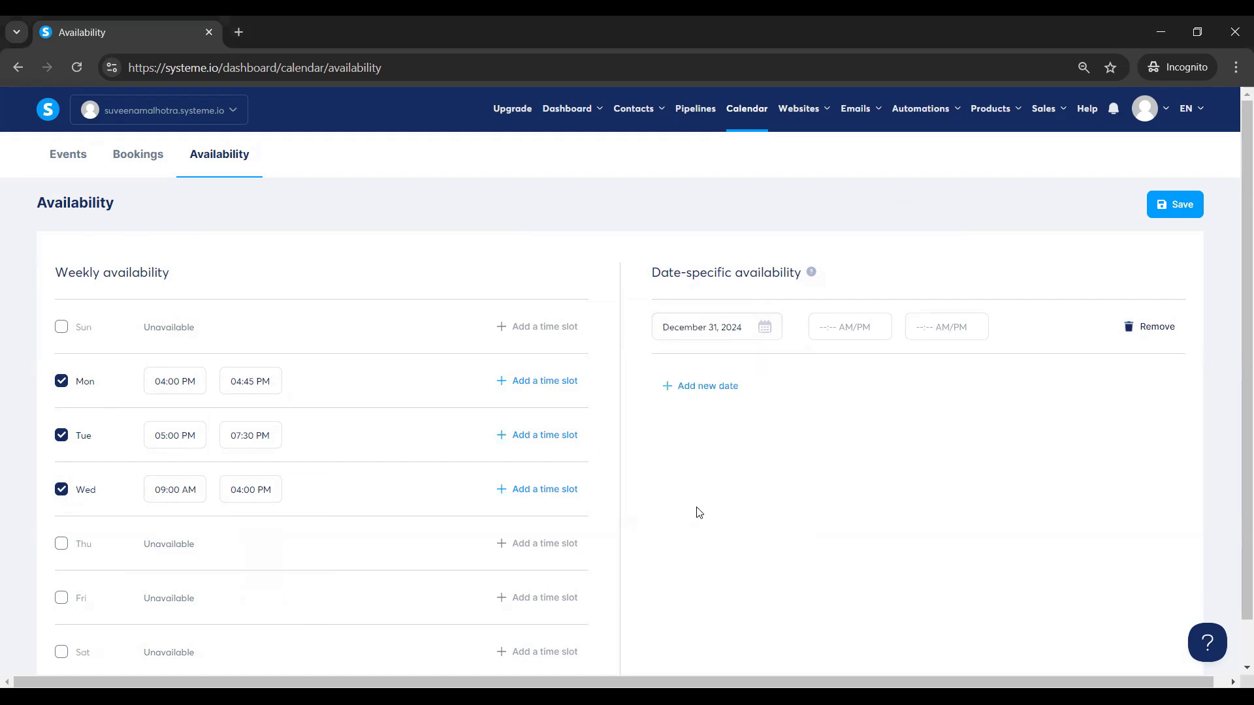
click(880, 327)
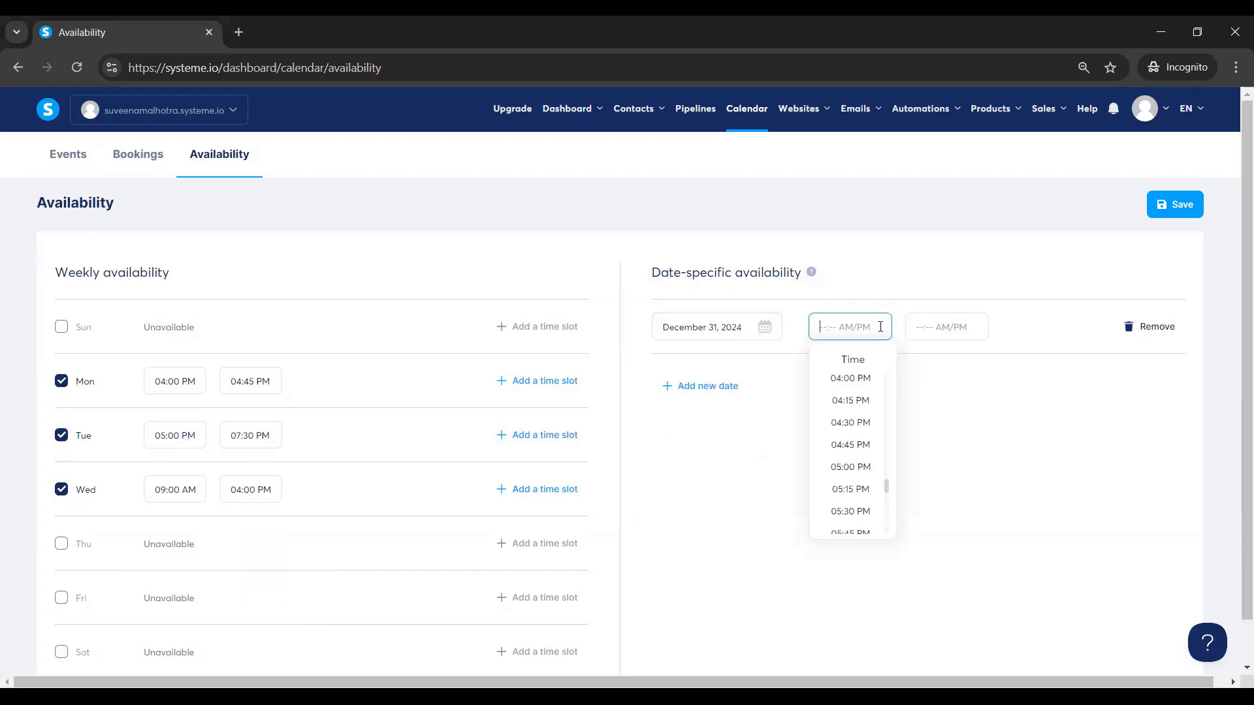
click(854, 382)
click(963, 325)
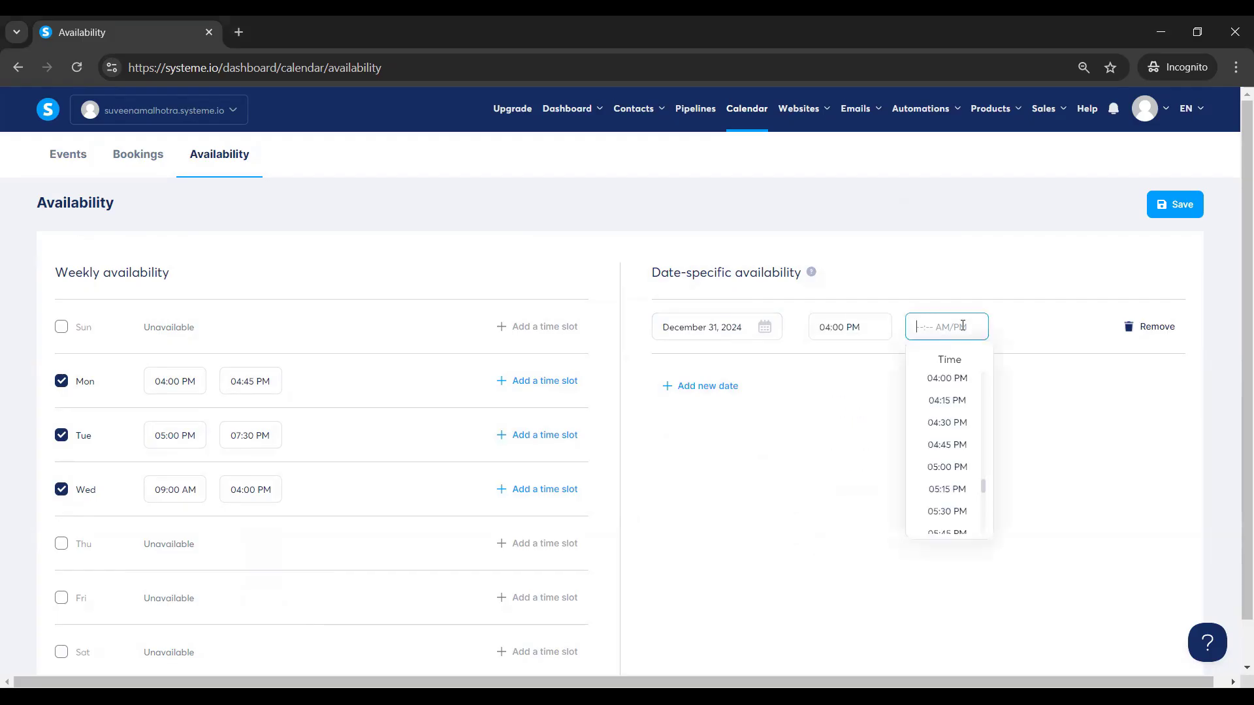
click(947, 468)
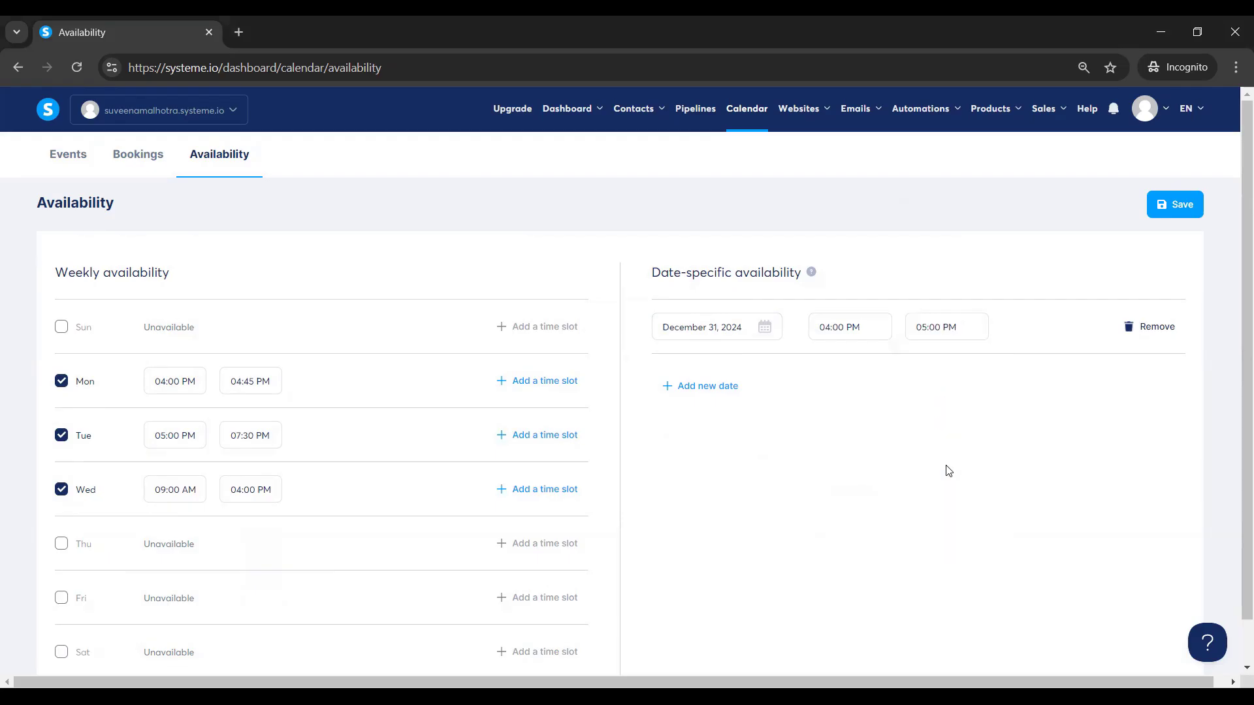
click(1176, 212)
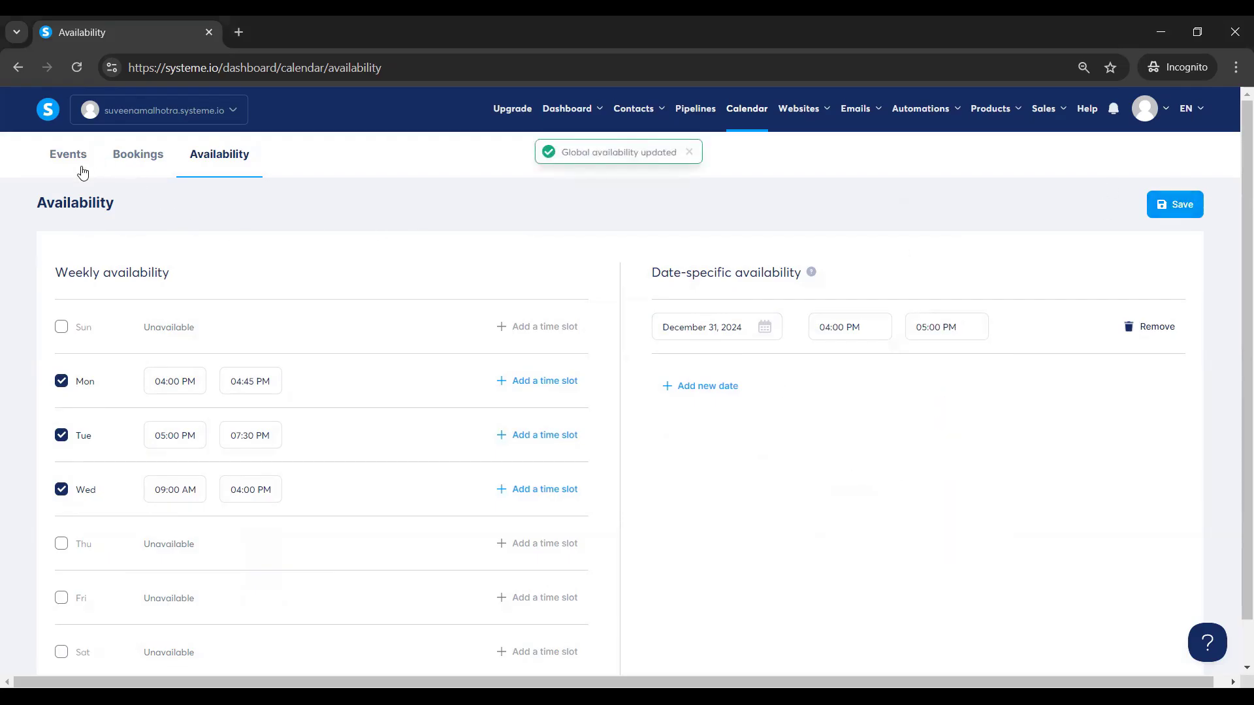
Create a new event named as a 15-minute 1:1 call with the host, lasting 15 Minutes.
click(61, 163)
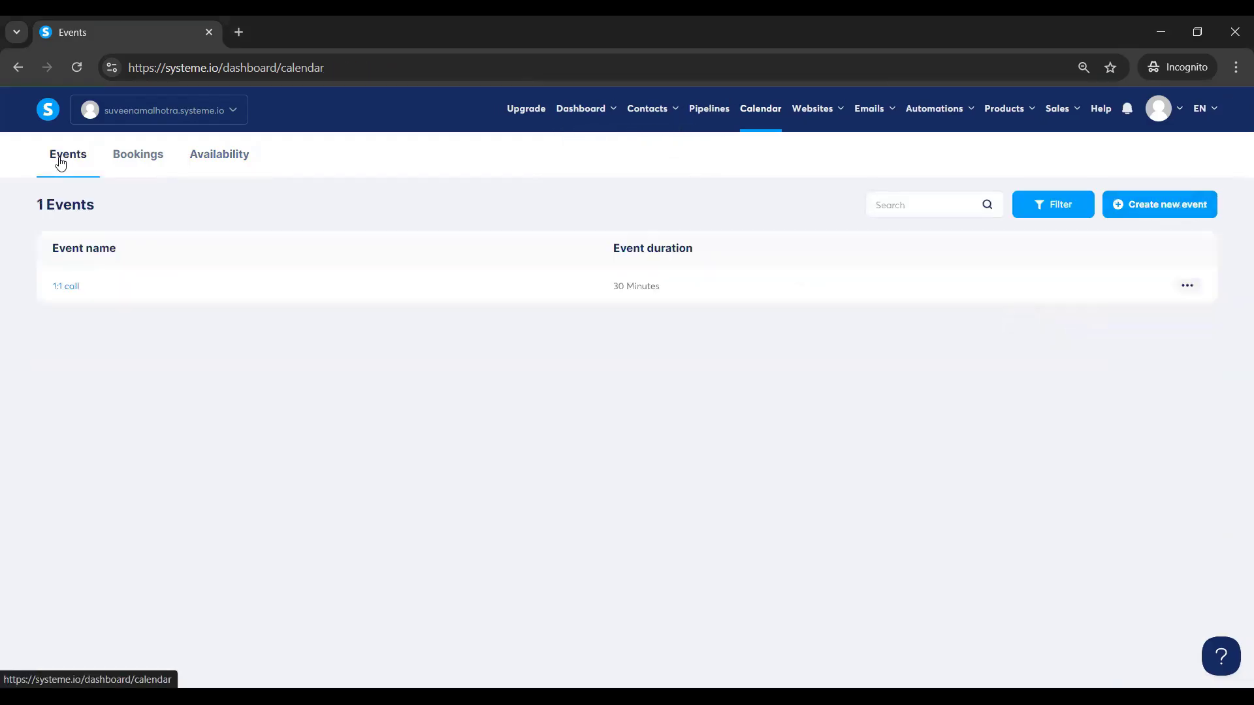
click(1153, 213)
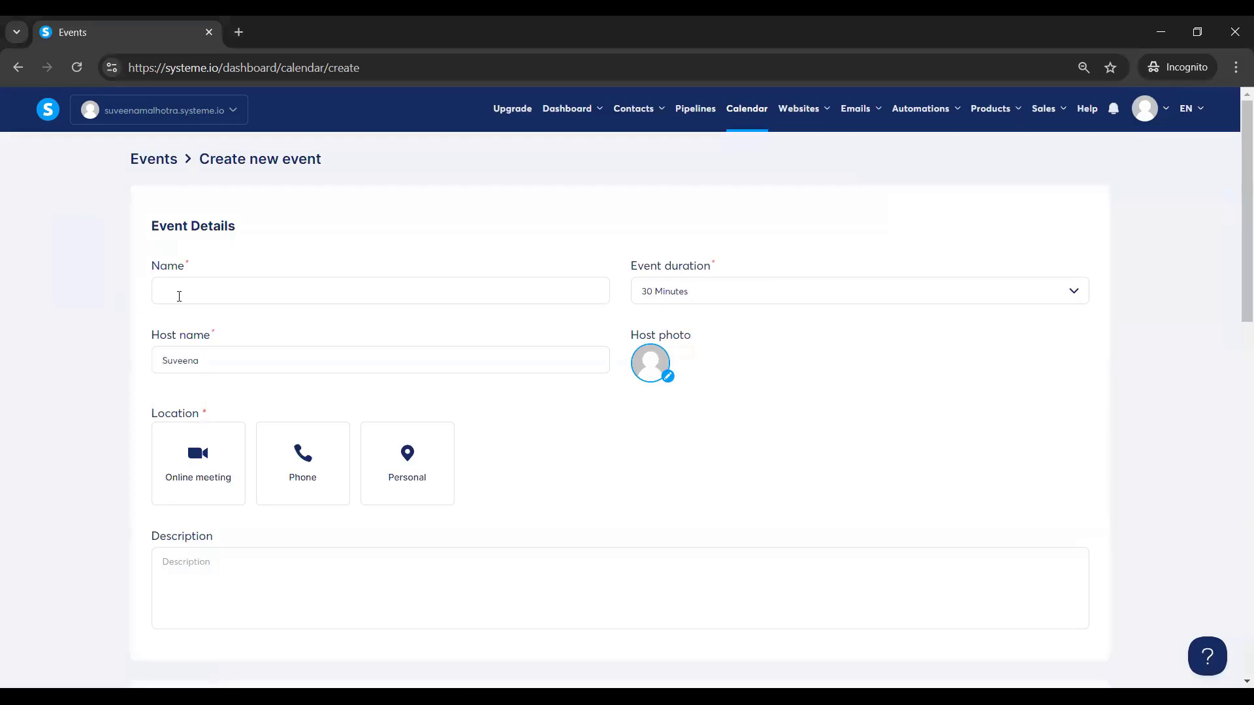
click(197, 296)
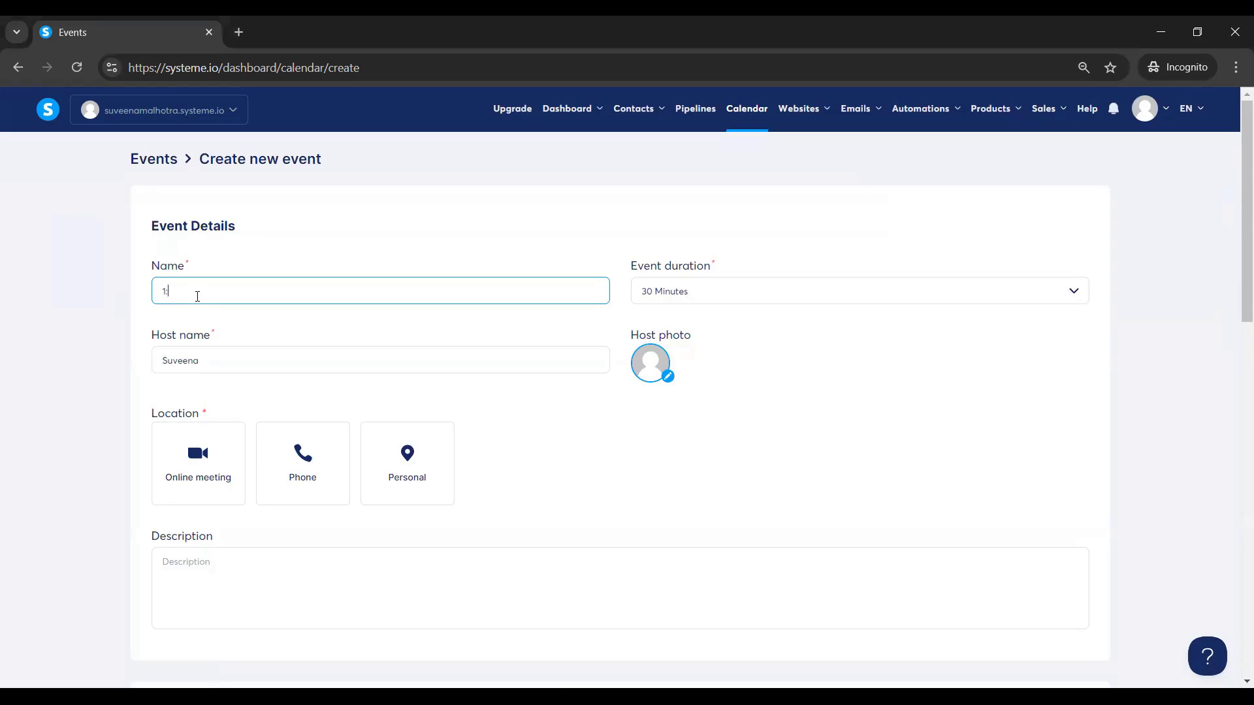
text(1:1 call with Suveena 15 mins)
click(203, 359)
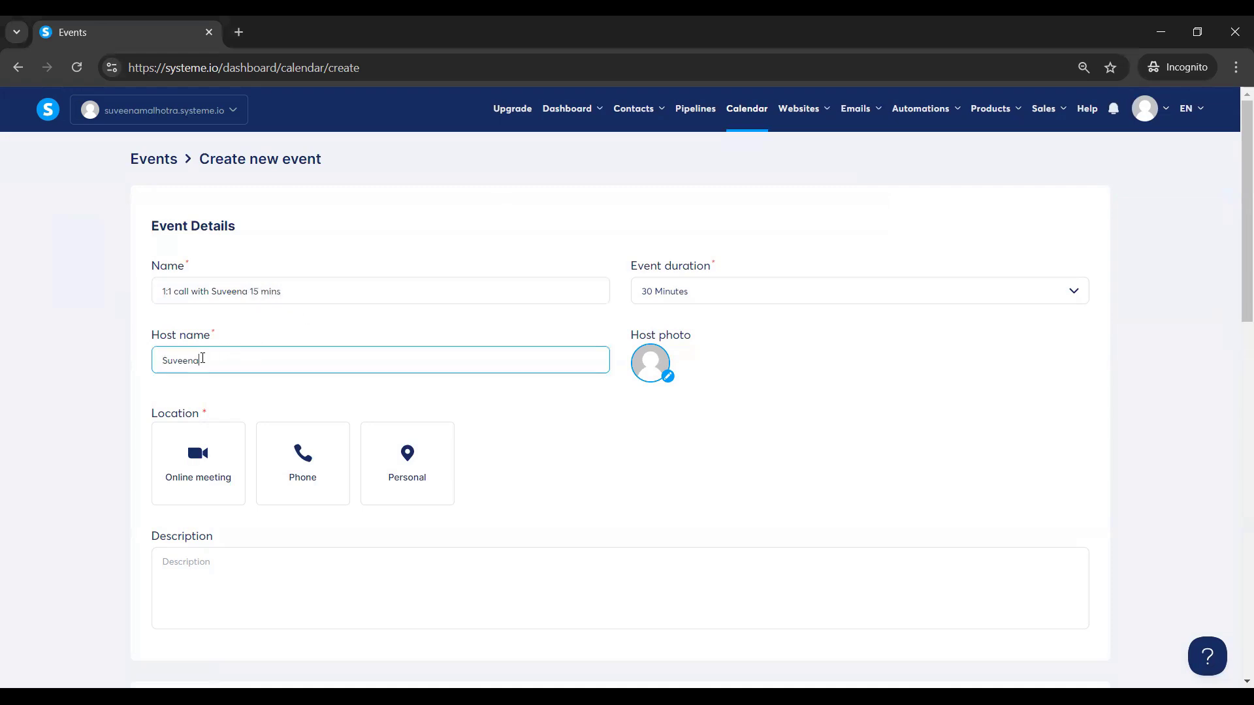
click(737, 291)
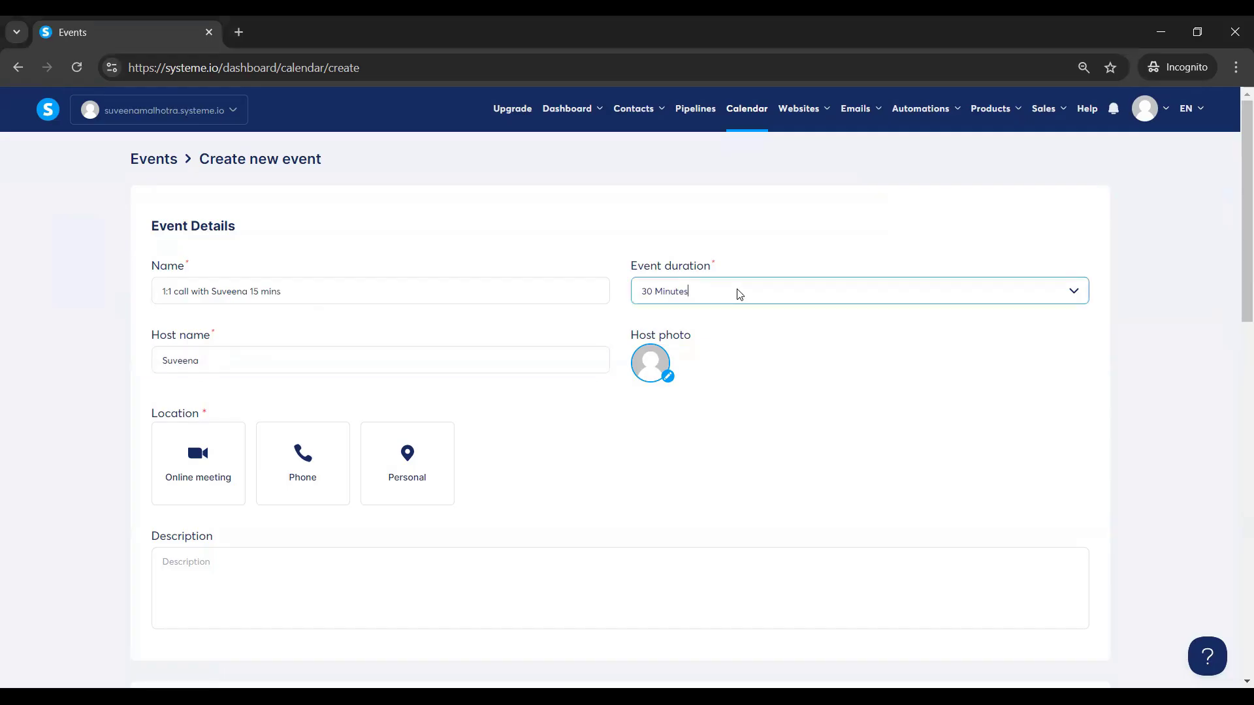
click(669, 386)
Set the location to a Zoom online meeting and begin the description with '1:1 call with' the host.
click(183, 461)
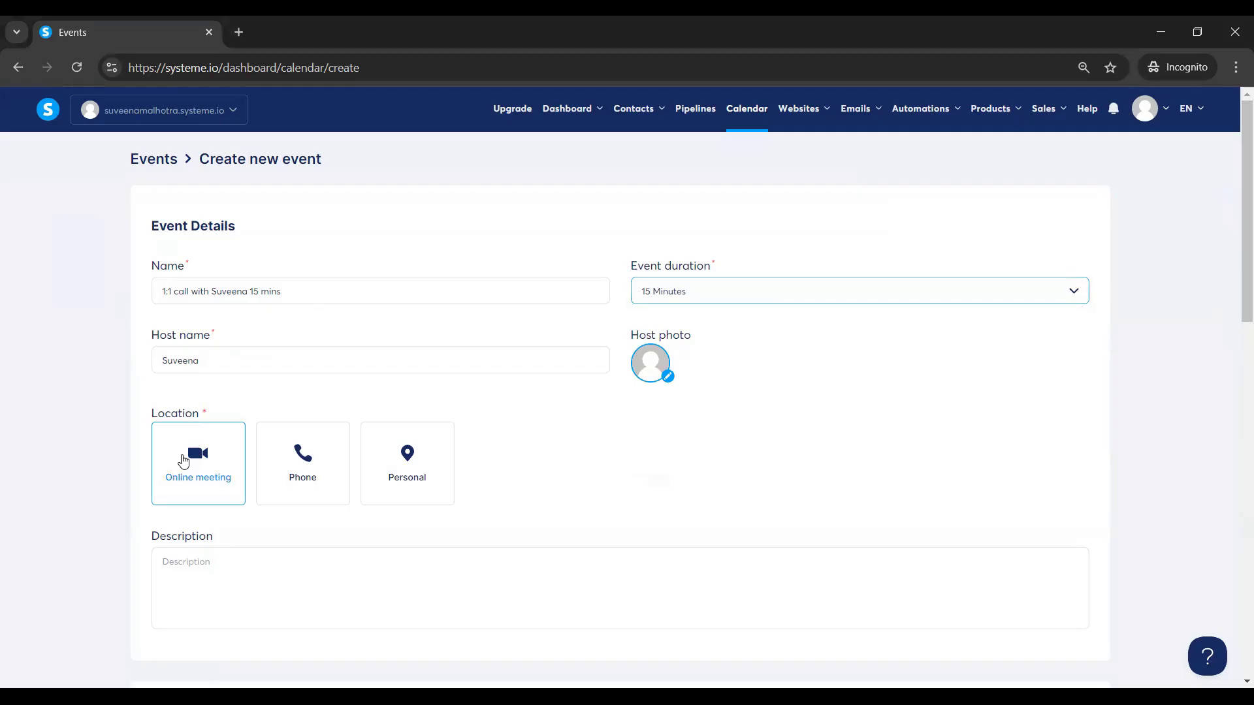
click(183, 459)
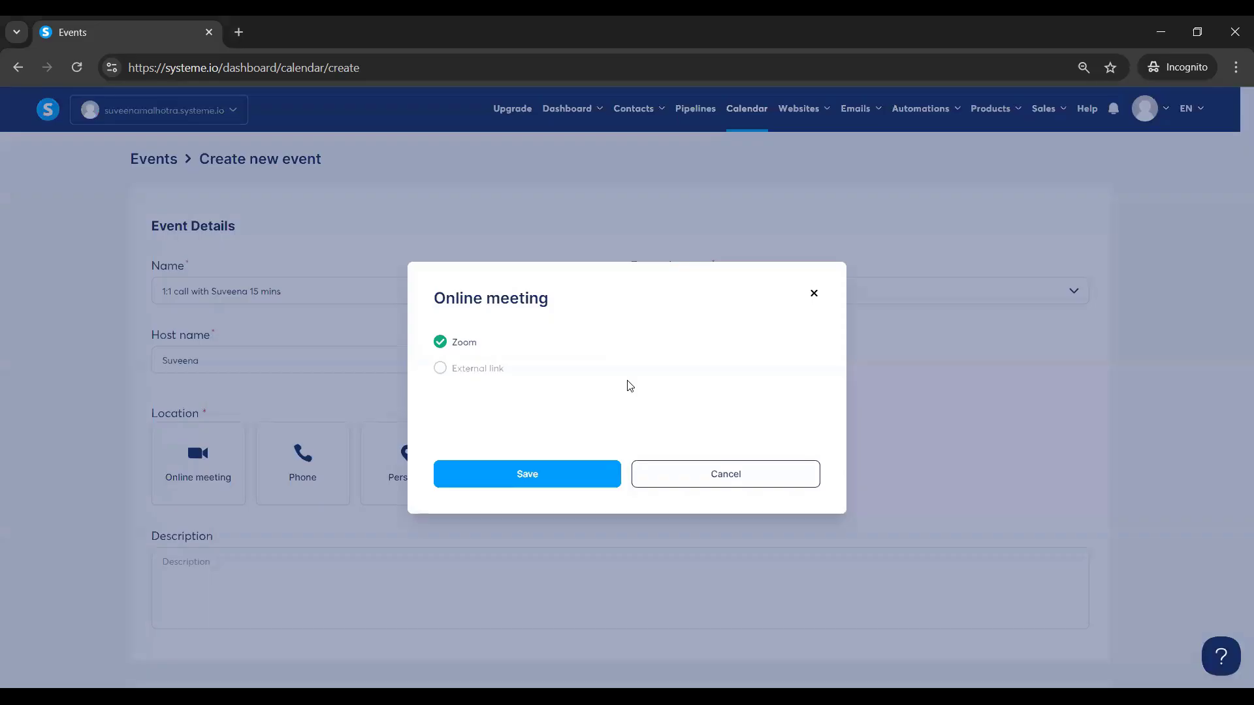
click(816, 298)
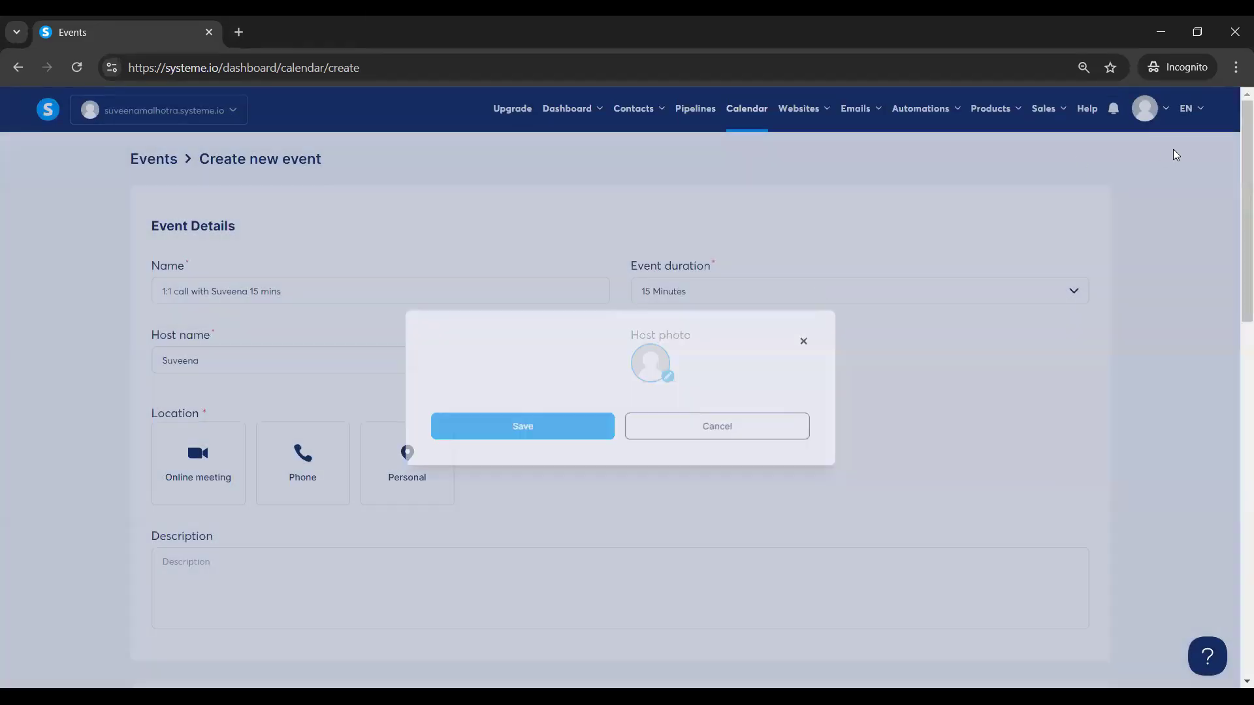
mouse_move(1160, 119)
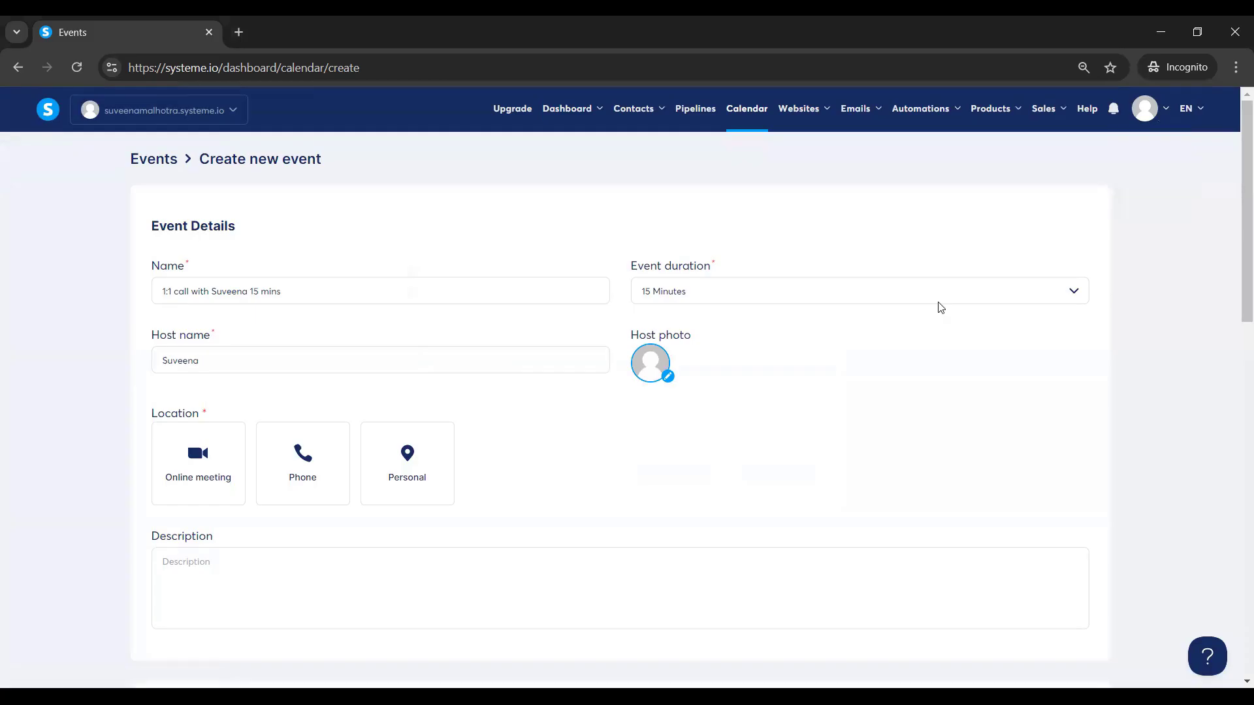
click(188, 457)
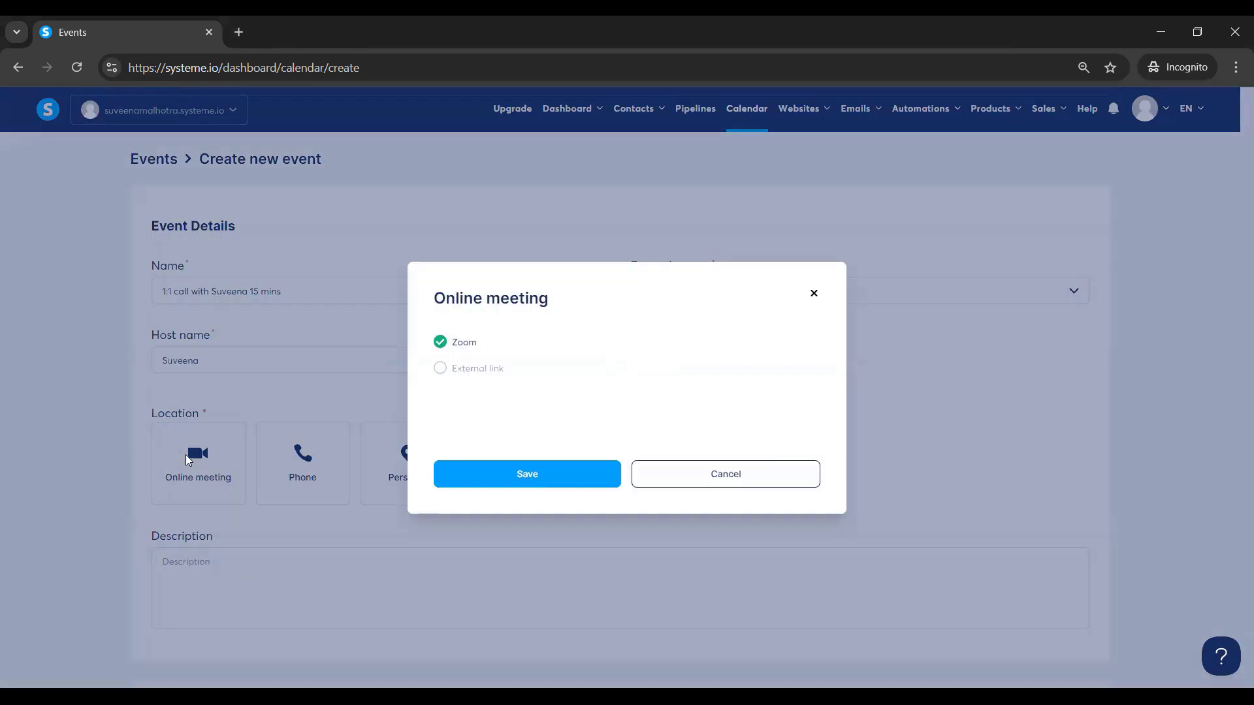
click(511, 470)
click(187, 577)
text(1:1 call)
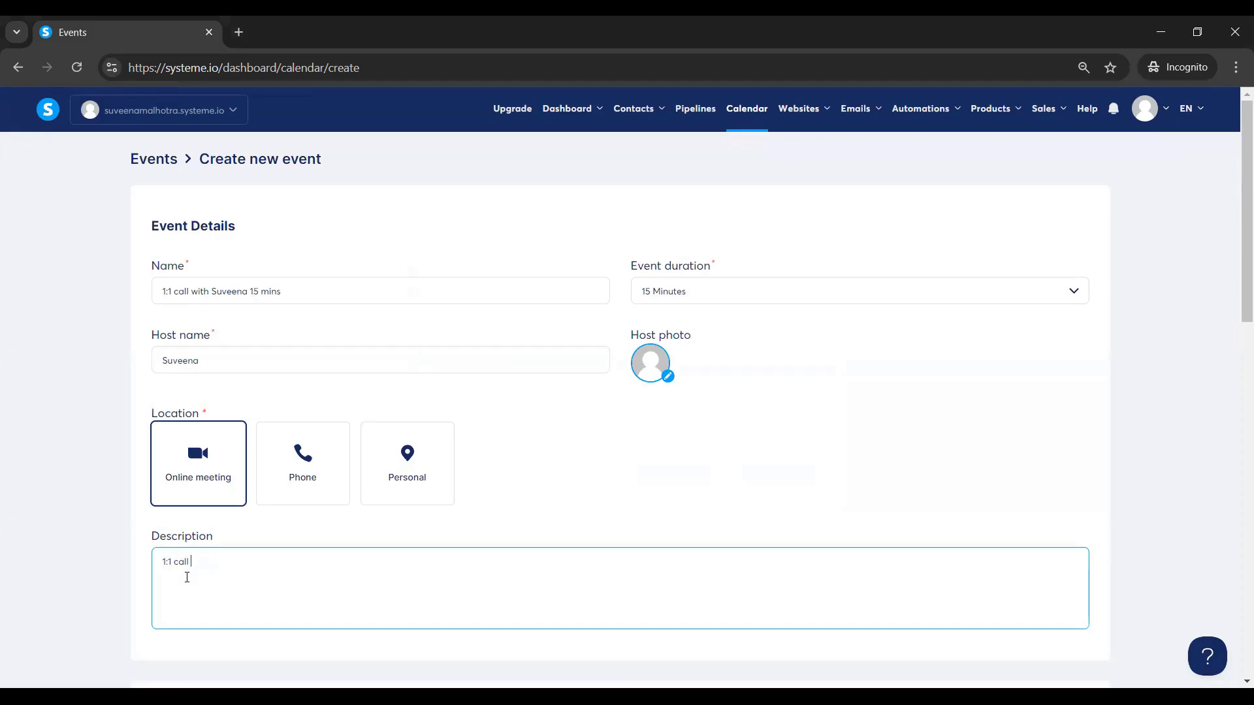
text( with suveen- Get clarity on offers,)
Continue the description with 'marketing, lead generations'.
text(mar)
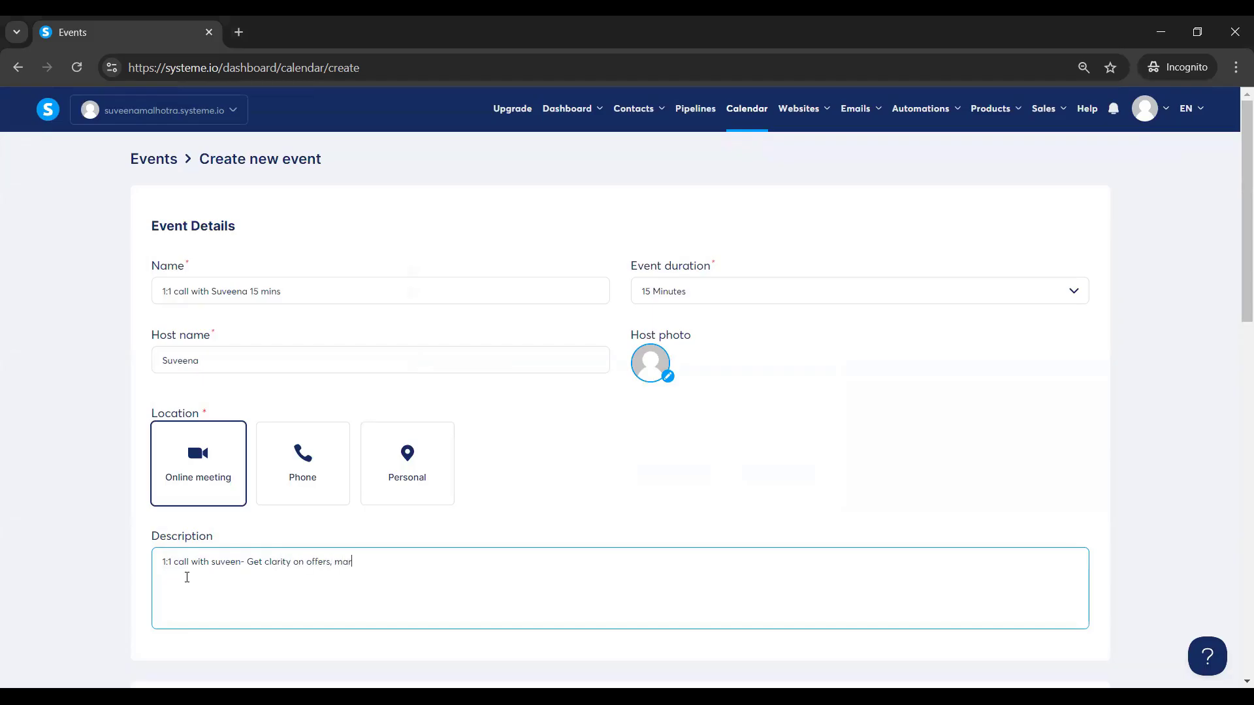
text(keting, lead generations)
drag(1237, 174, 1233, 123)
drag(1236, 182, 1237, 399)
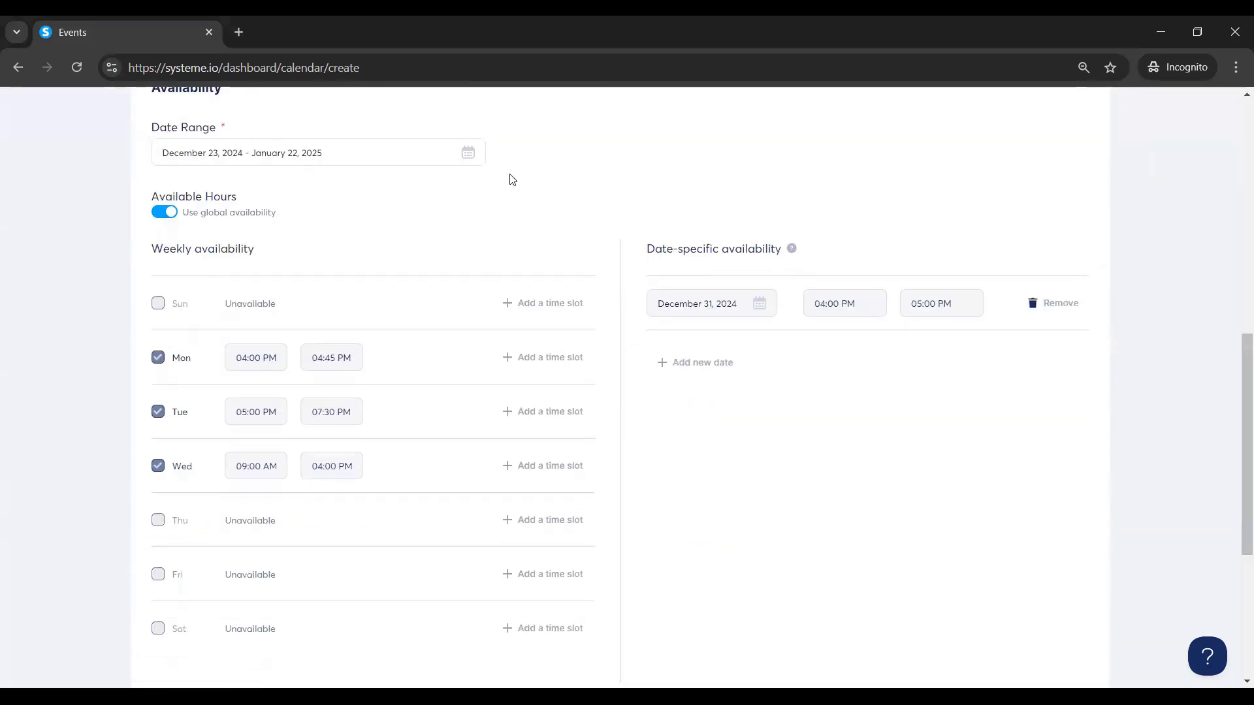
click(468, 155)
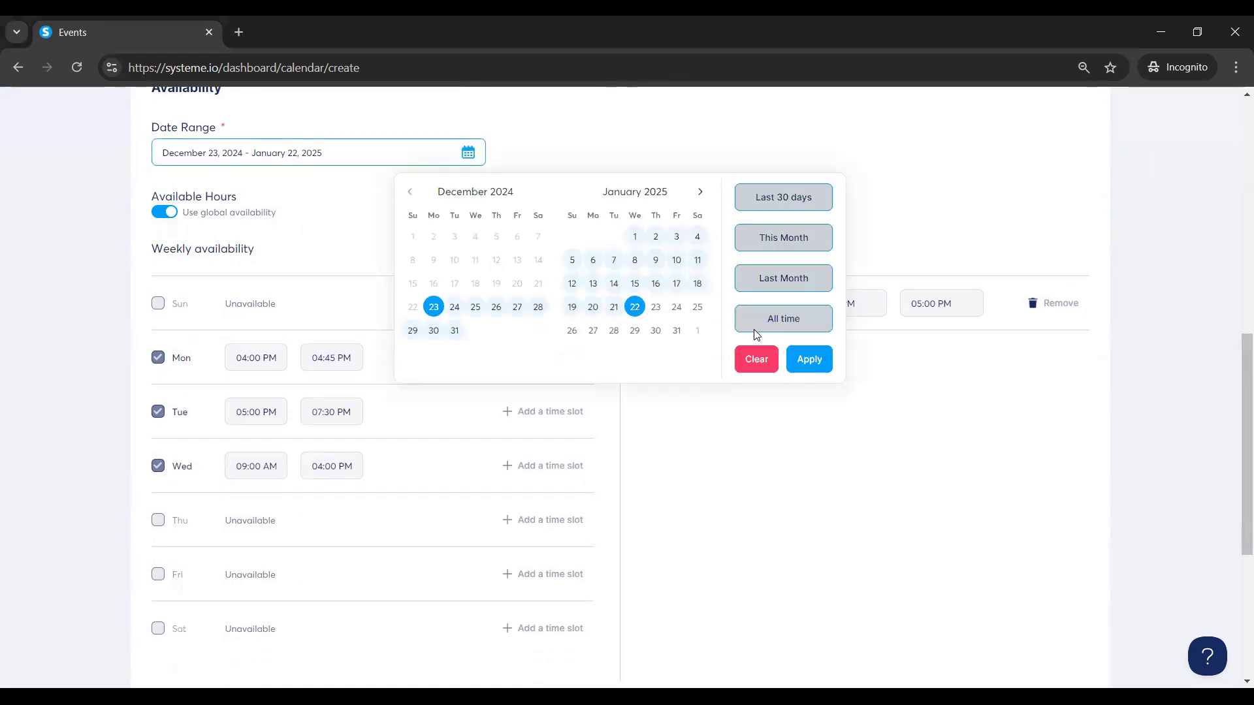
click(855, 168)
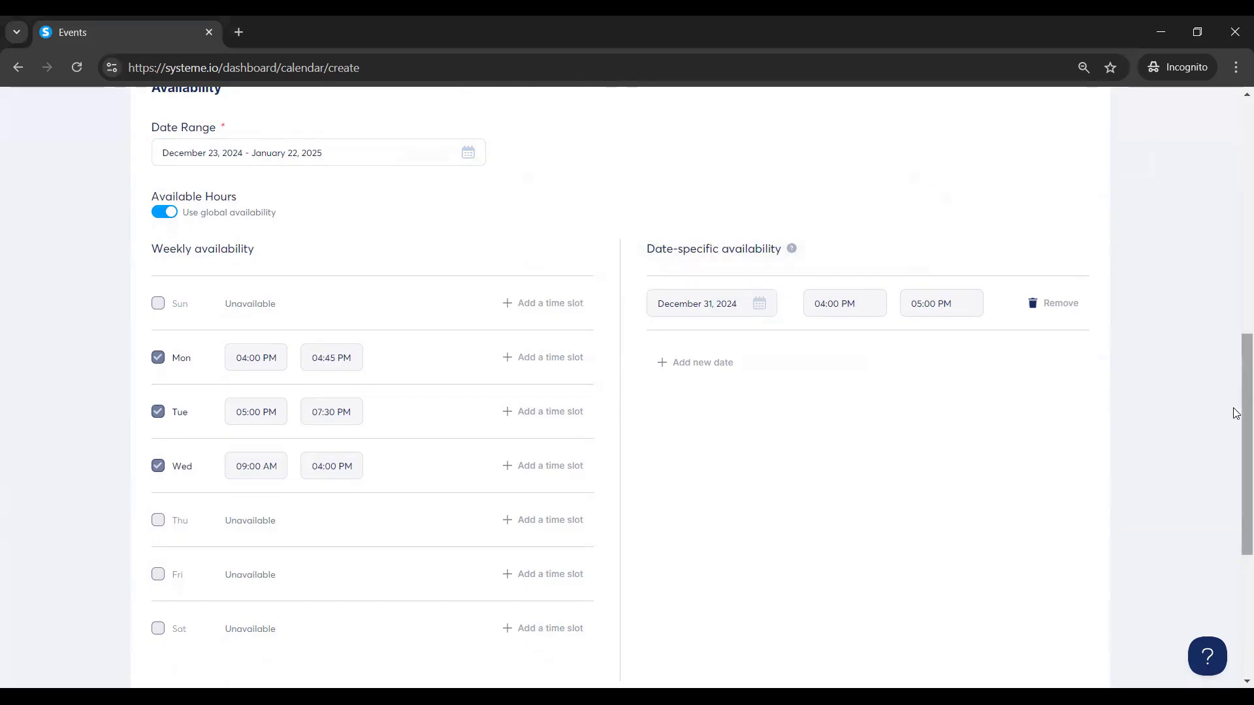
drag(1236, 413, 1240, 433)
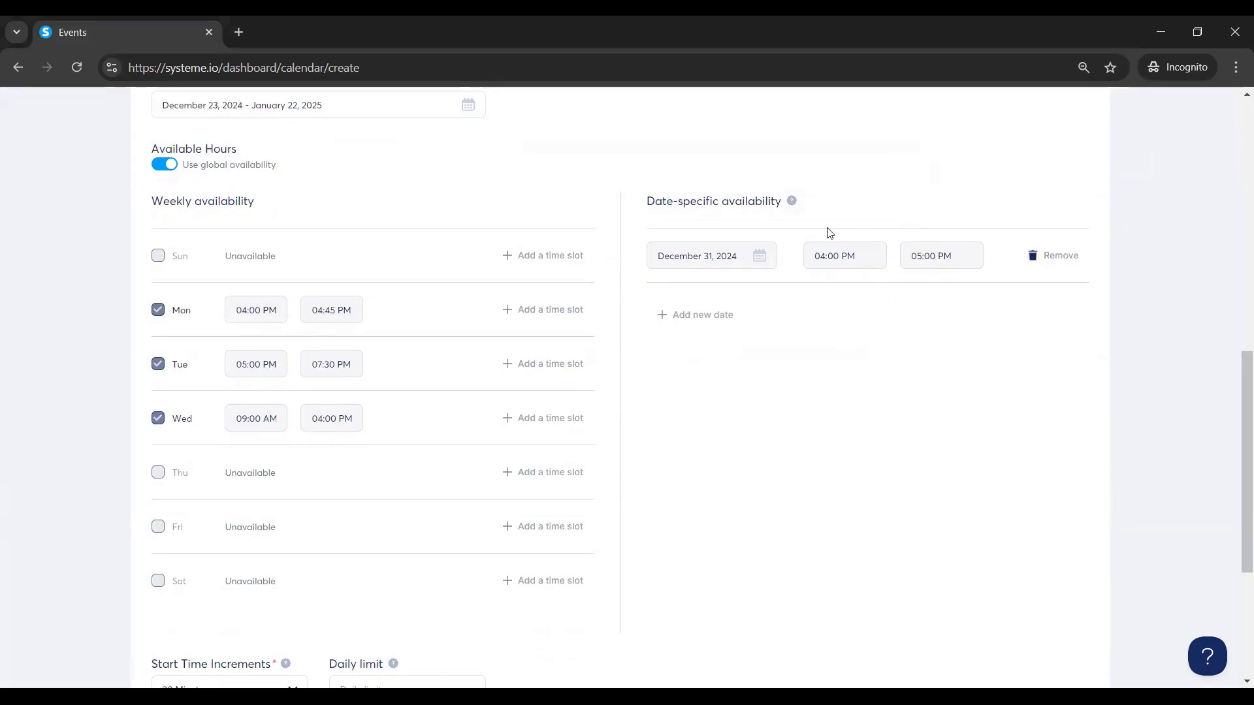
Use 5-minute start increments, daily limit 4, 5-minute buffers before and after, then save and preview.
drag(1240, 440, 1236, 563)
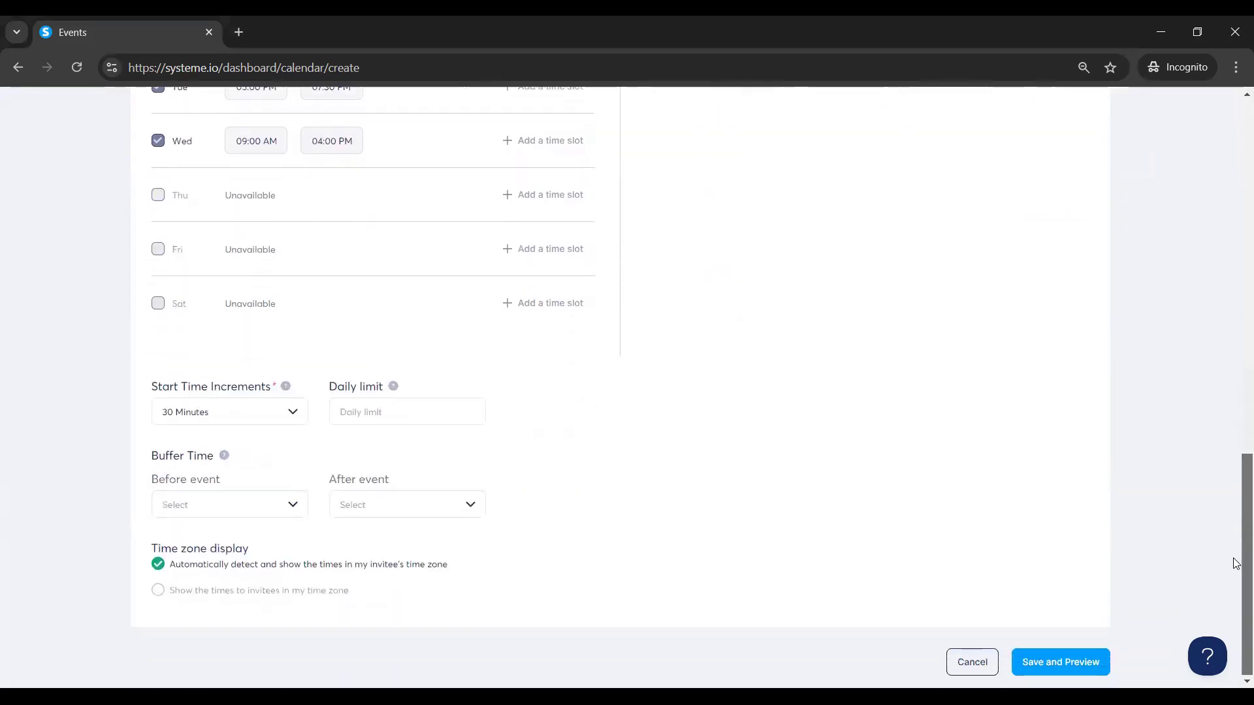
click(282, 412)
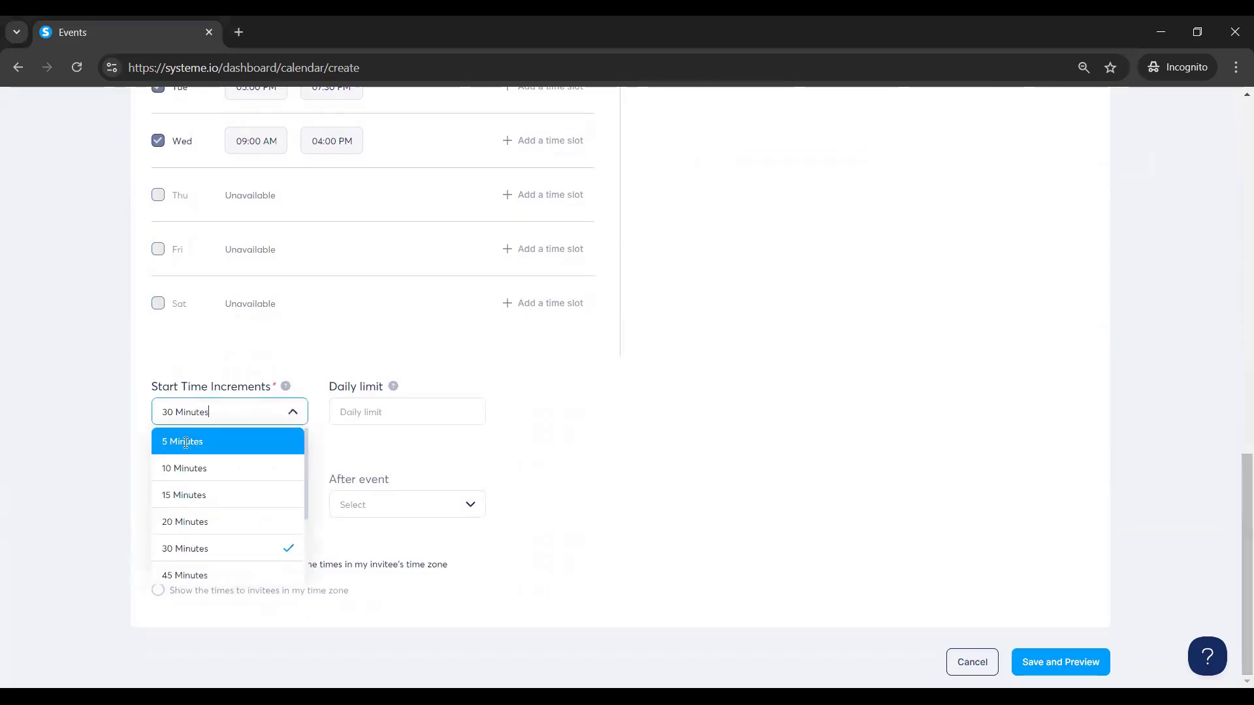
click(187, 443)
click(367, 414)
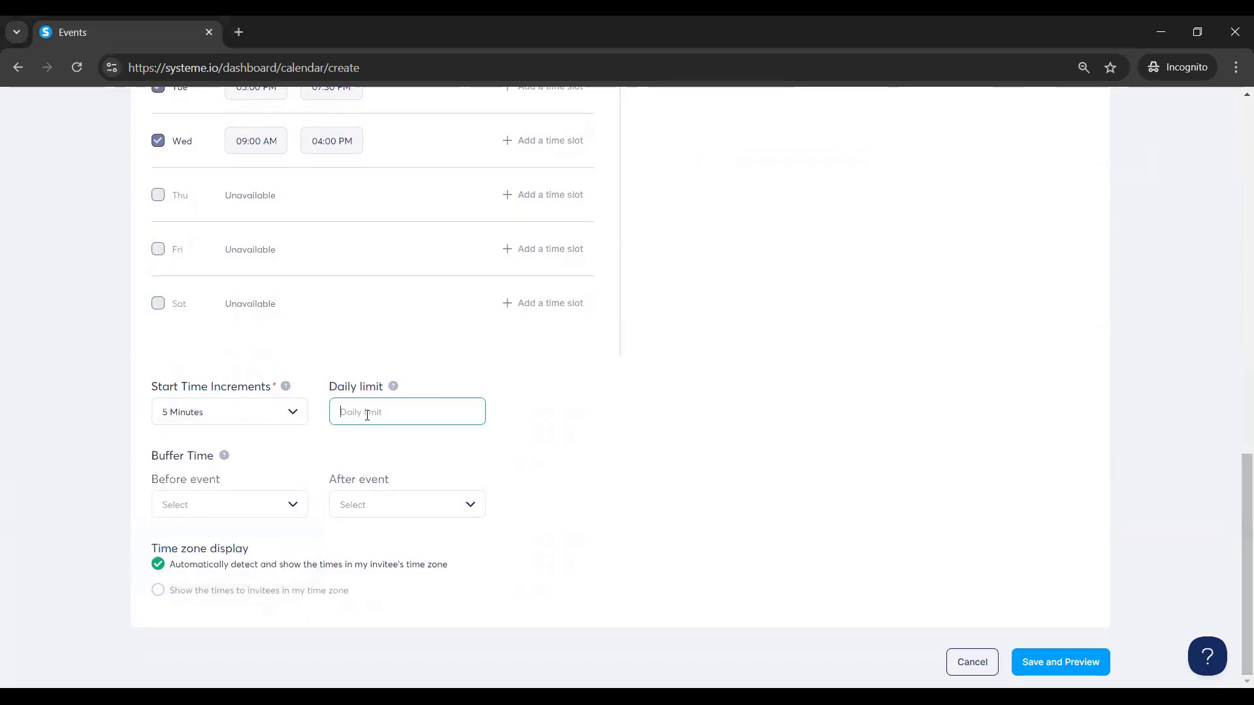
text(4)
click(280, 506)
click(174, 533)
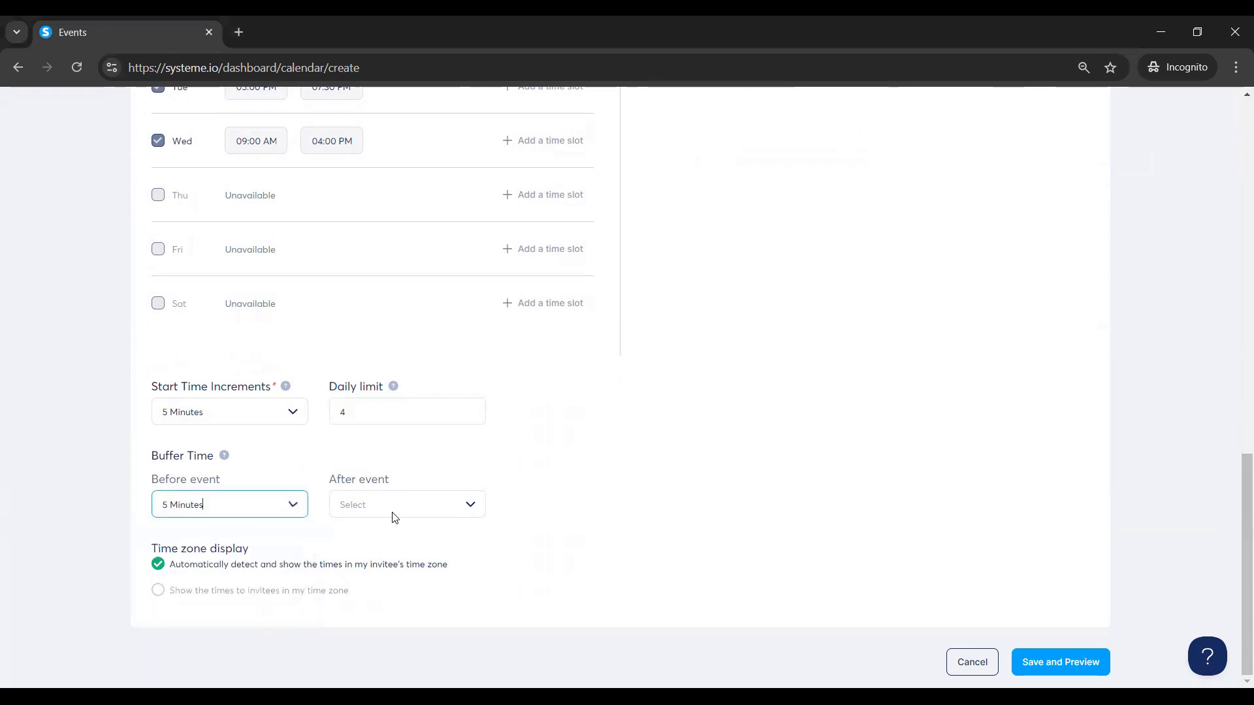
click(344, 513)
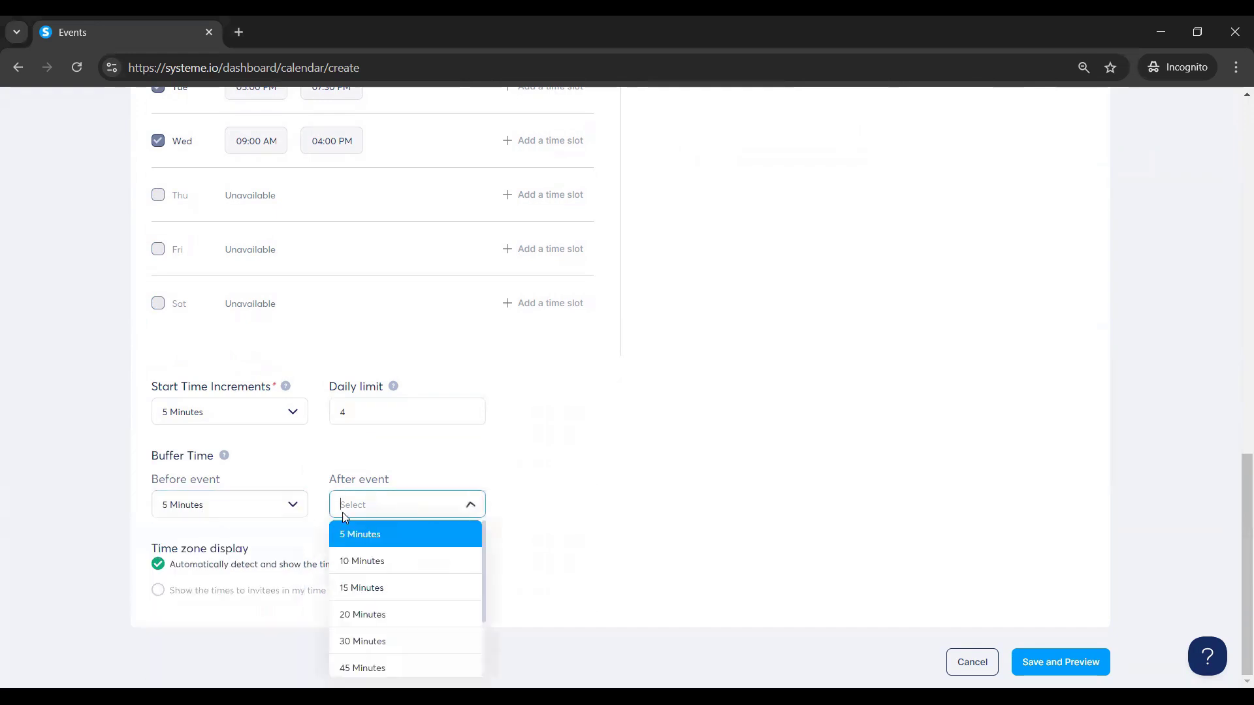
click(373, 535)
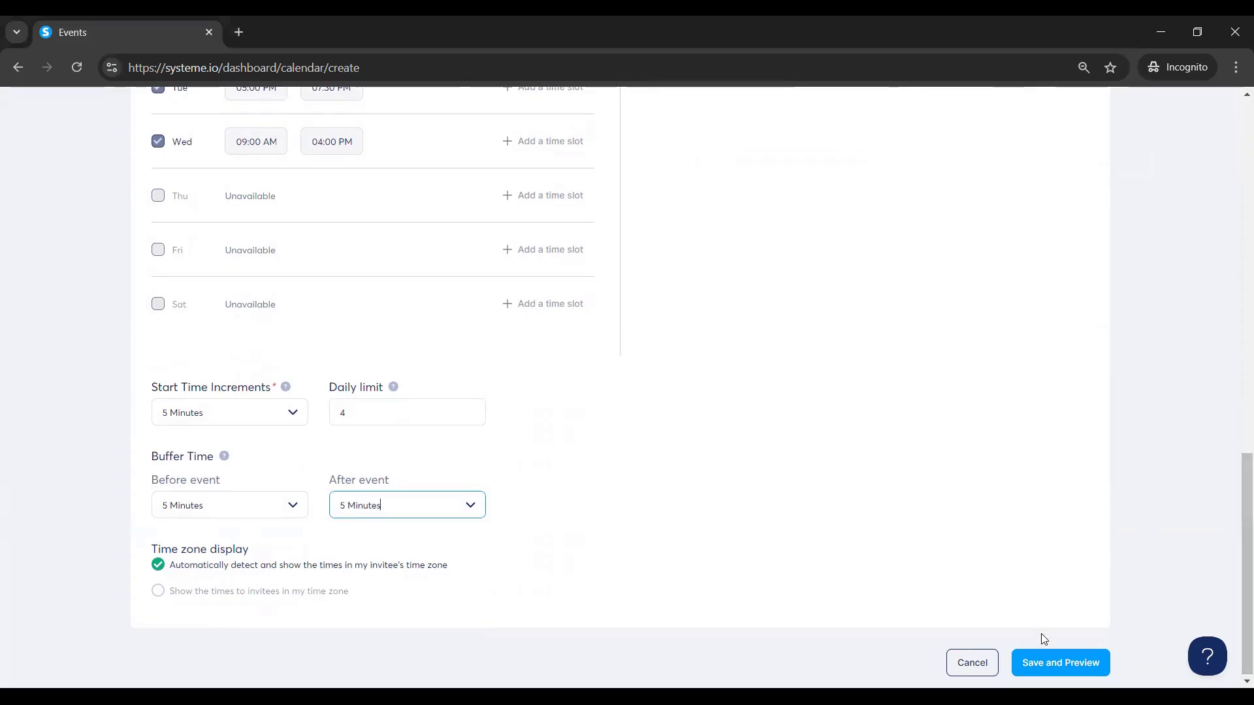
click(1041, 665)
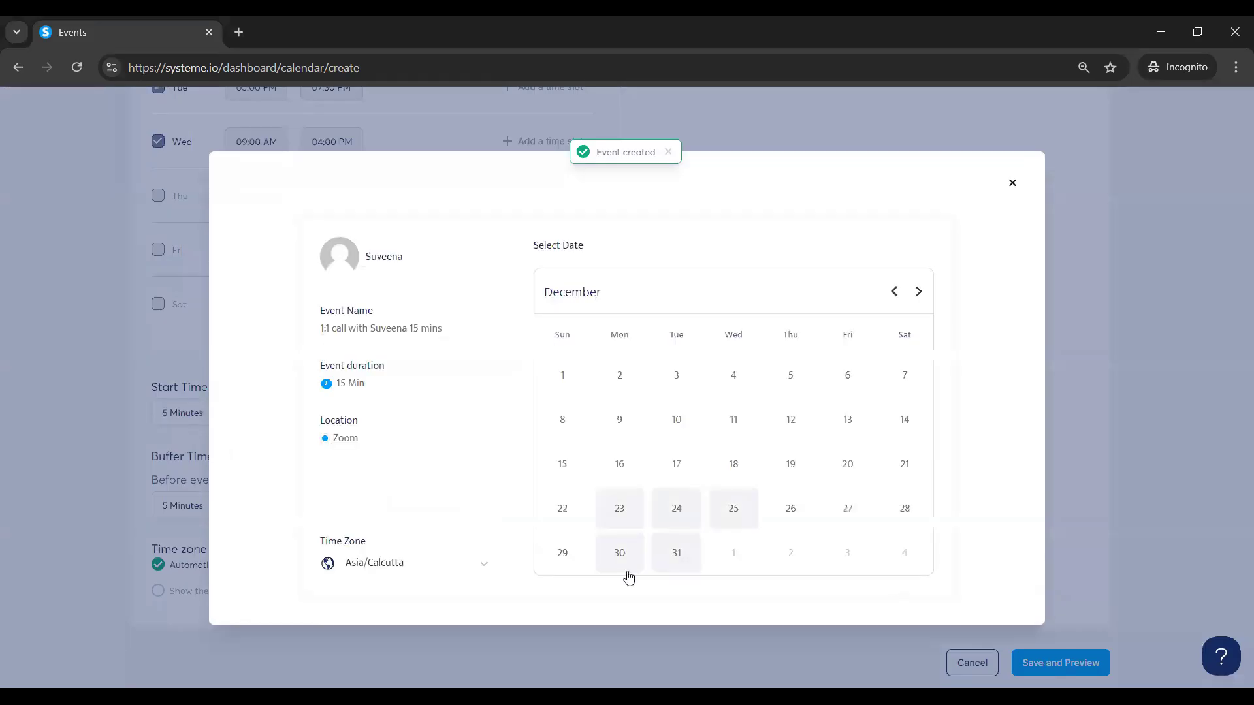
Check the preview's time slots for December 23, 24, 30 and 31, then close the preview.
click(625, 510)
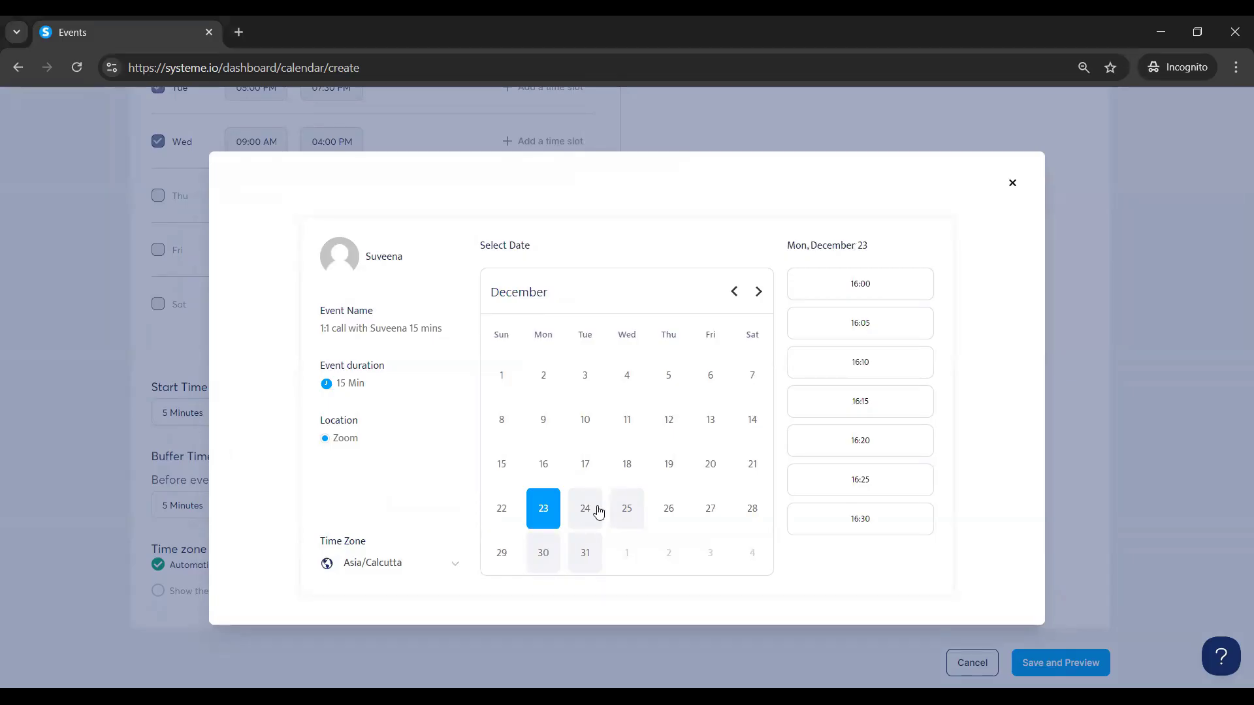
click(596, 511)
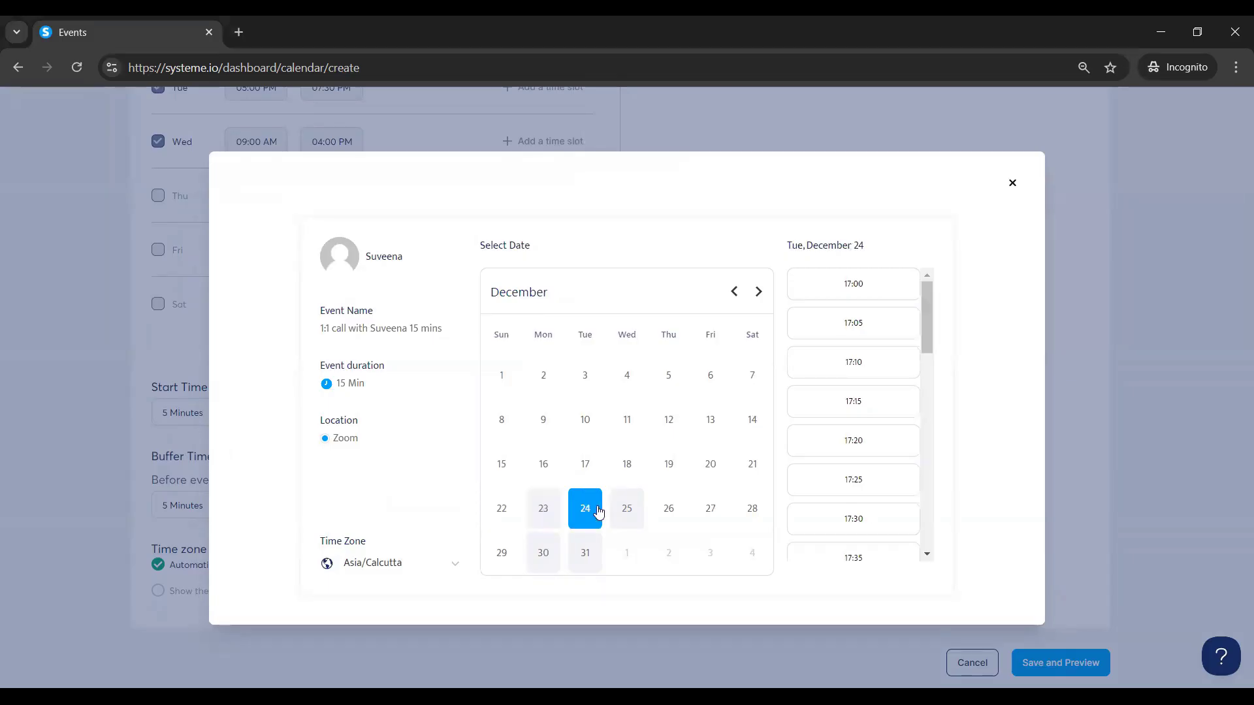
click(542, 557)
click(587, 568)
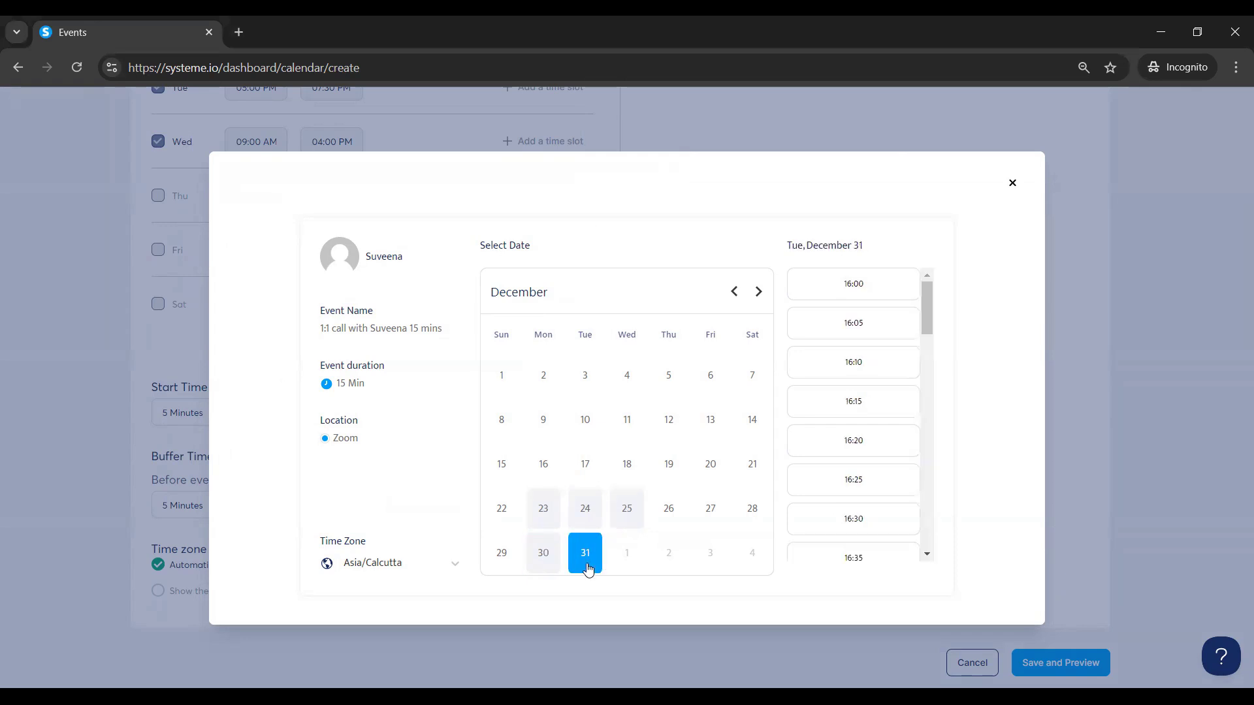
drag(931, 300, 990, 270)
click(1012, 185)
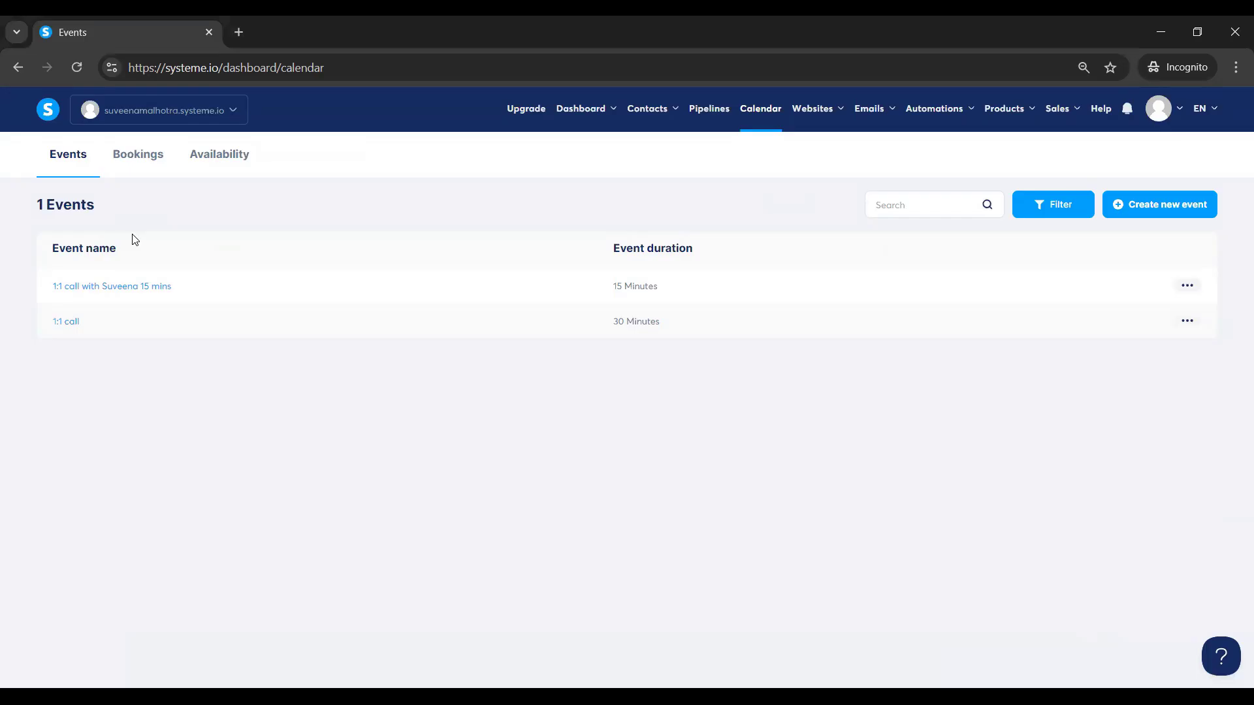
Create a sales funnel named 'Test 1' with the Build an audience goal and open it.
mouse_move(831, 113)
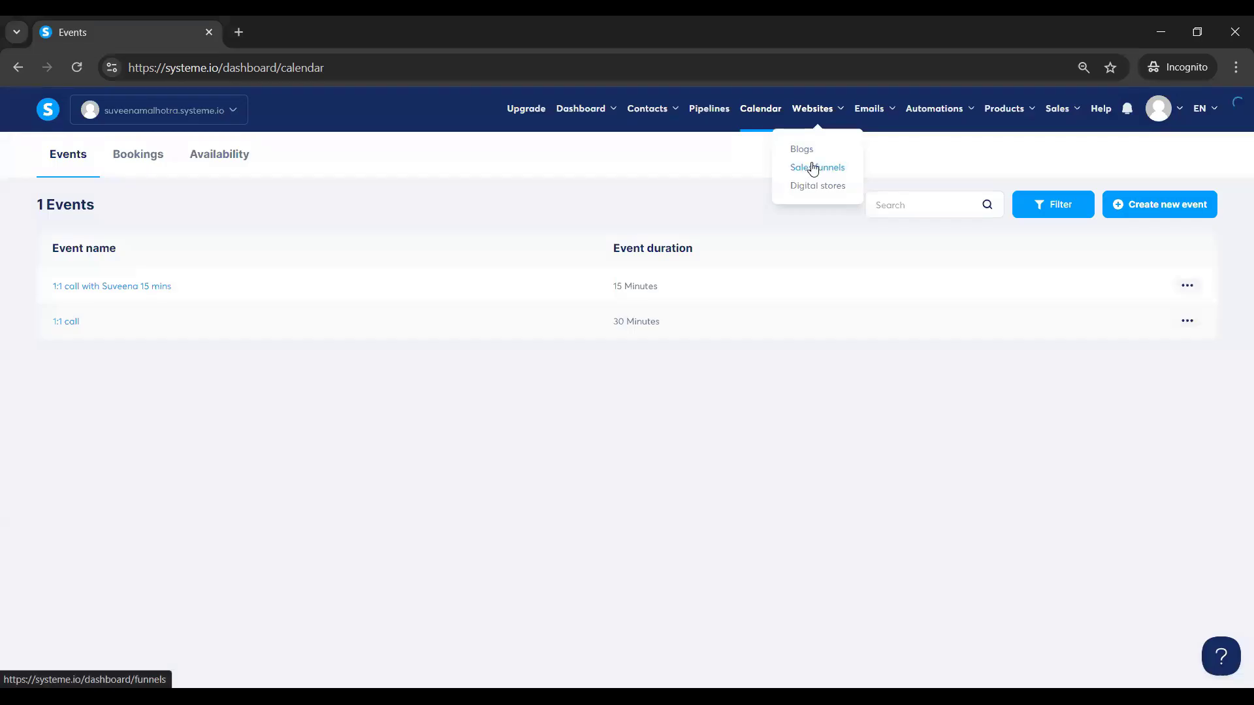
click(813, 169)
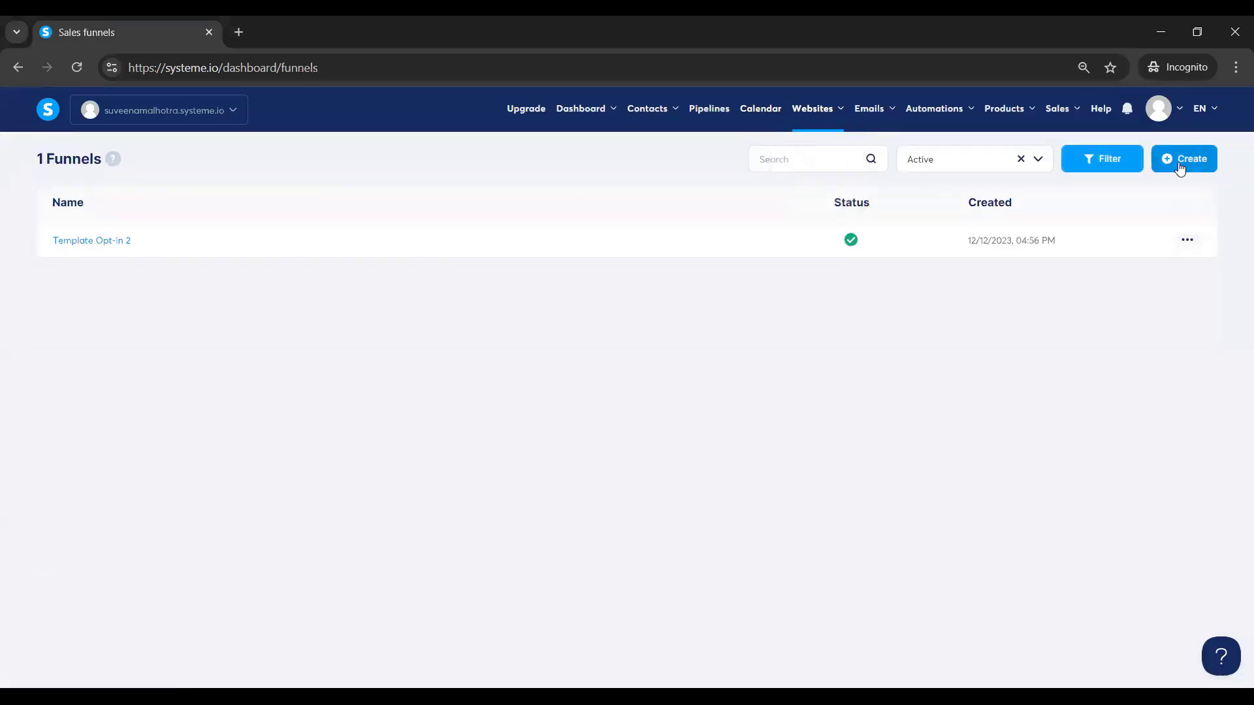
click(1181, 163)
click(496, 258)
text(Test 1)
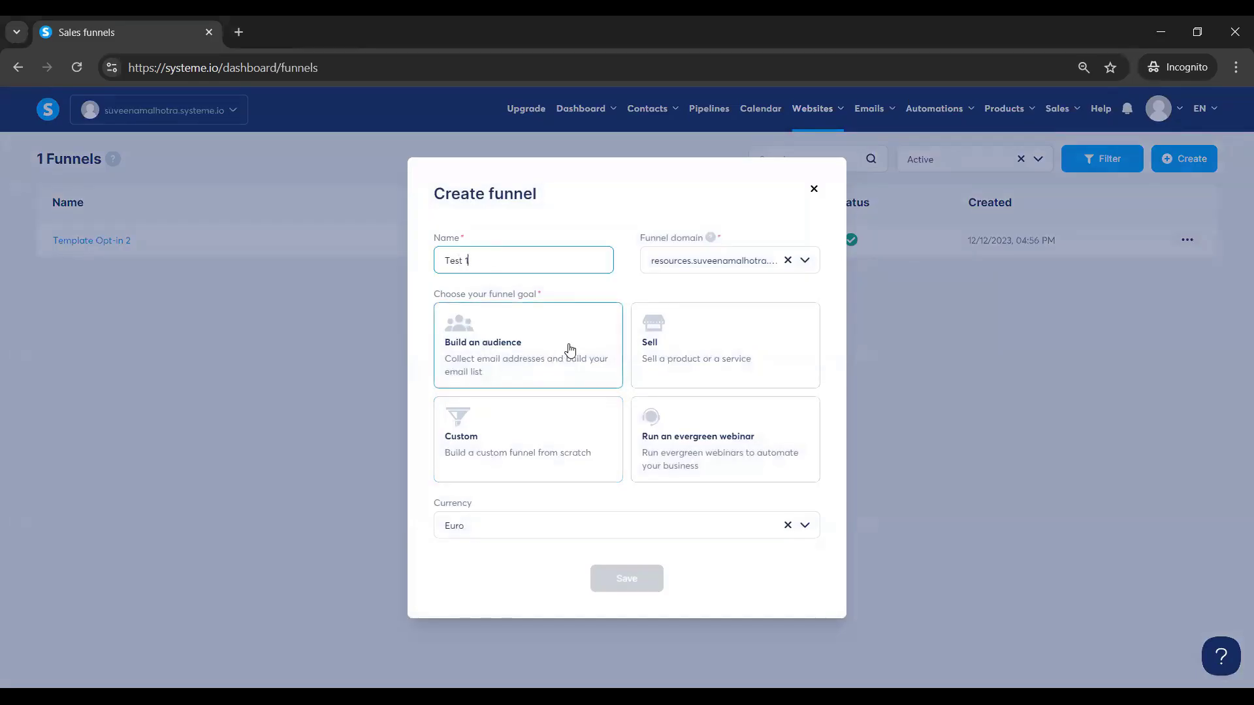
click(570, 350)
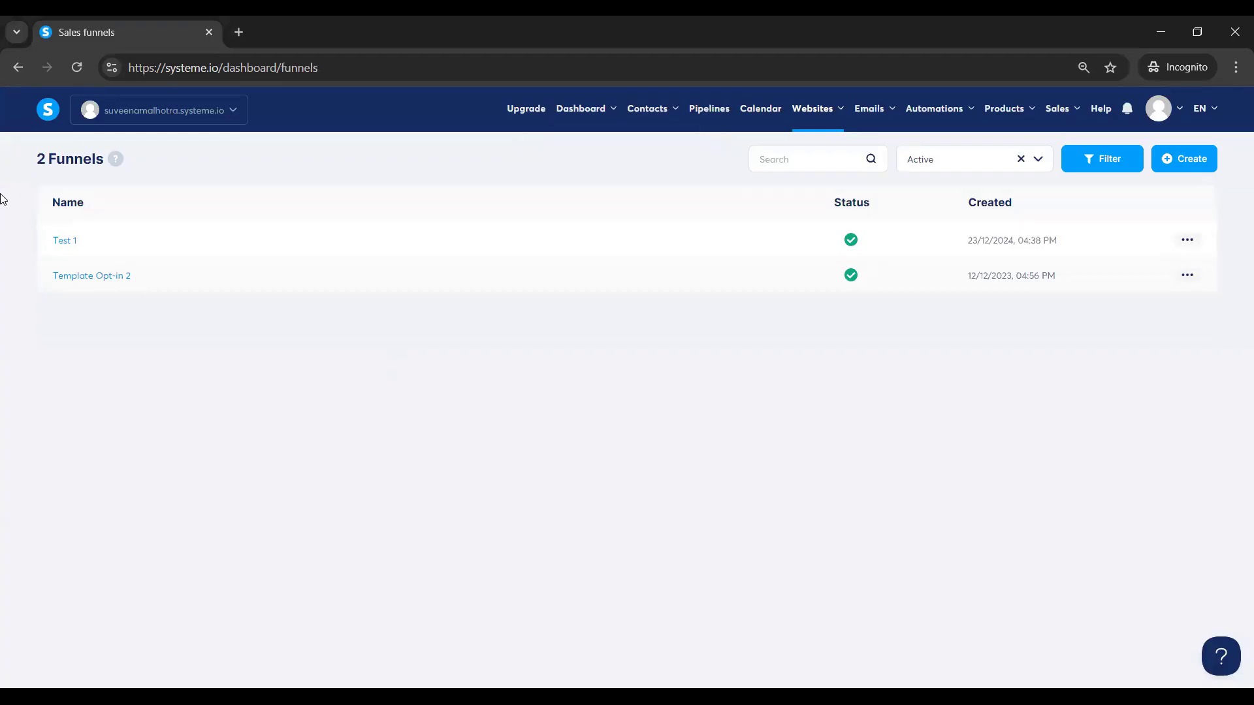
click(62, 243)
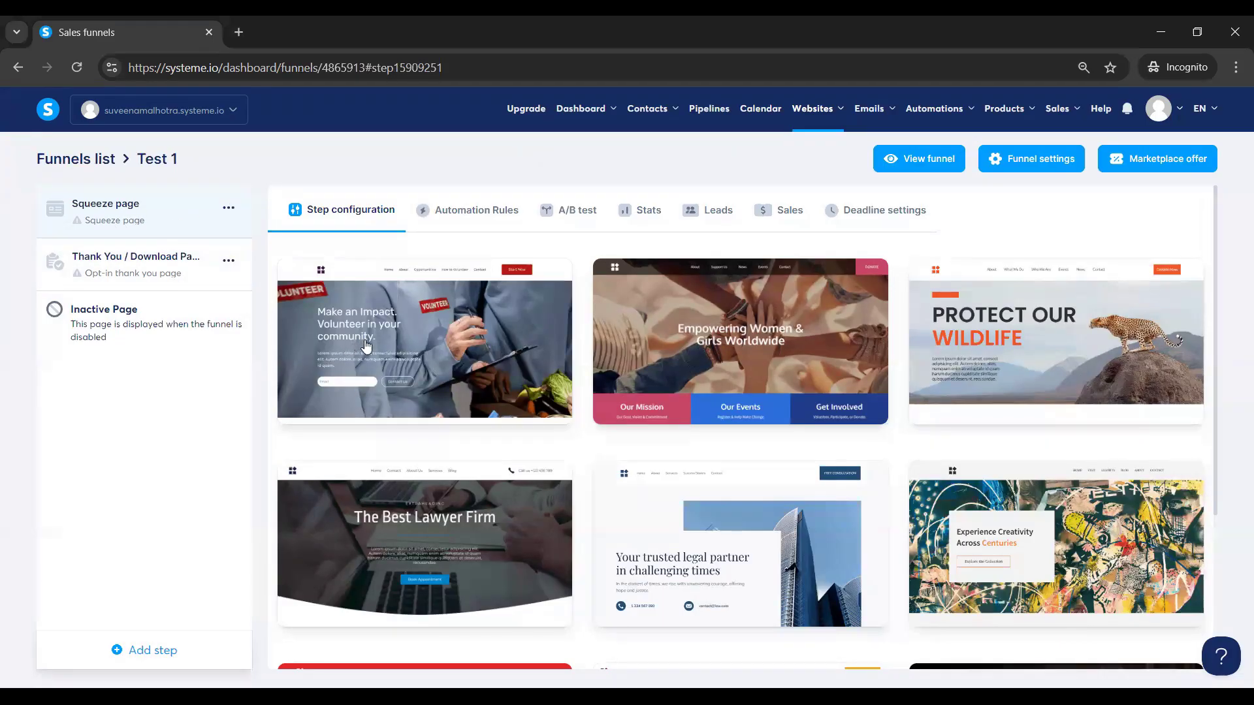
Open the volunteer-template Squeeze page in the page editor.
mouse_move(368, 349)
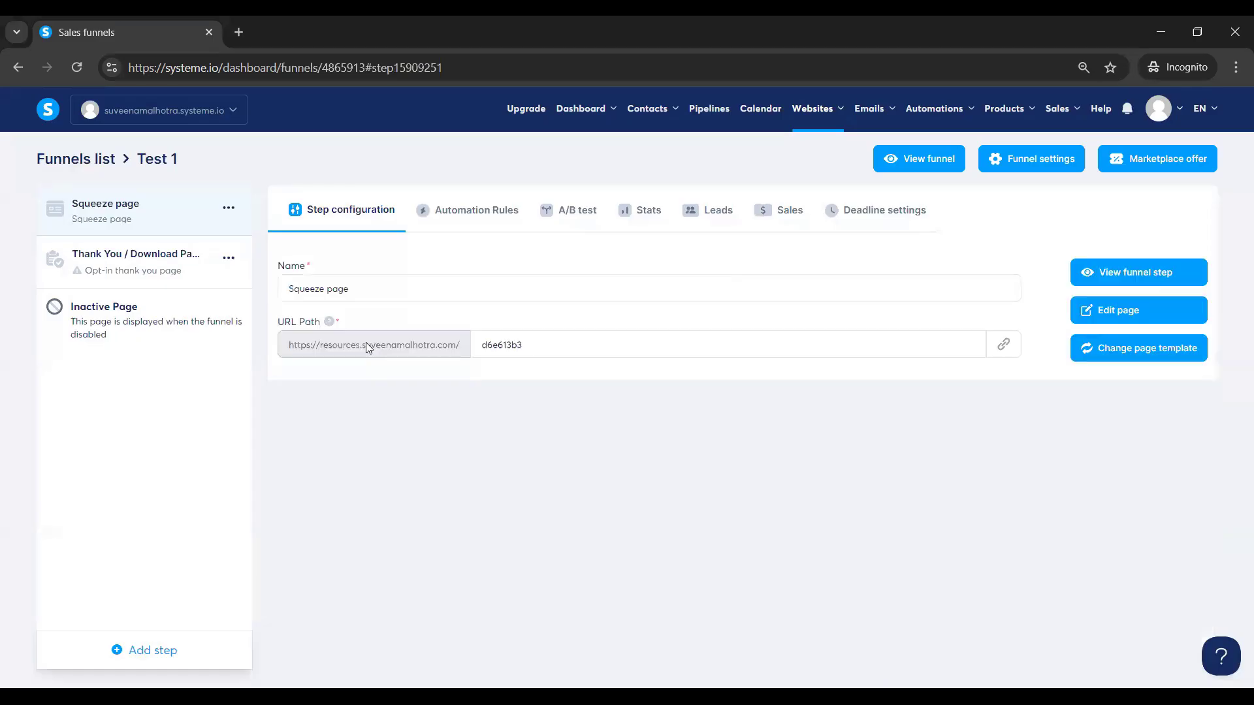
click(1135, 314)
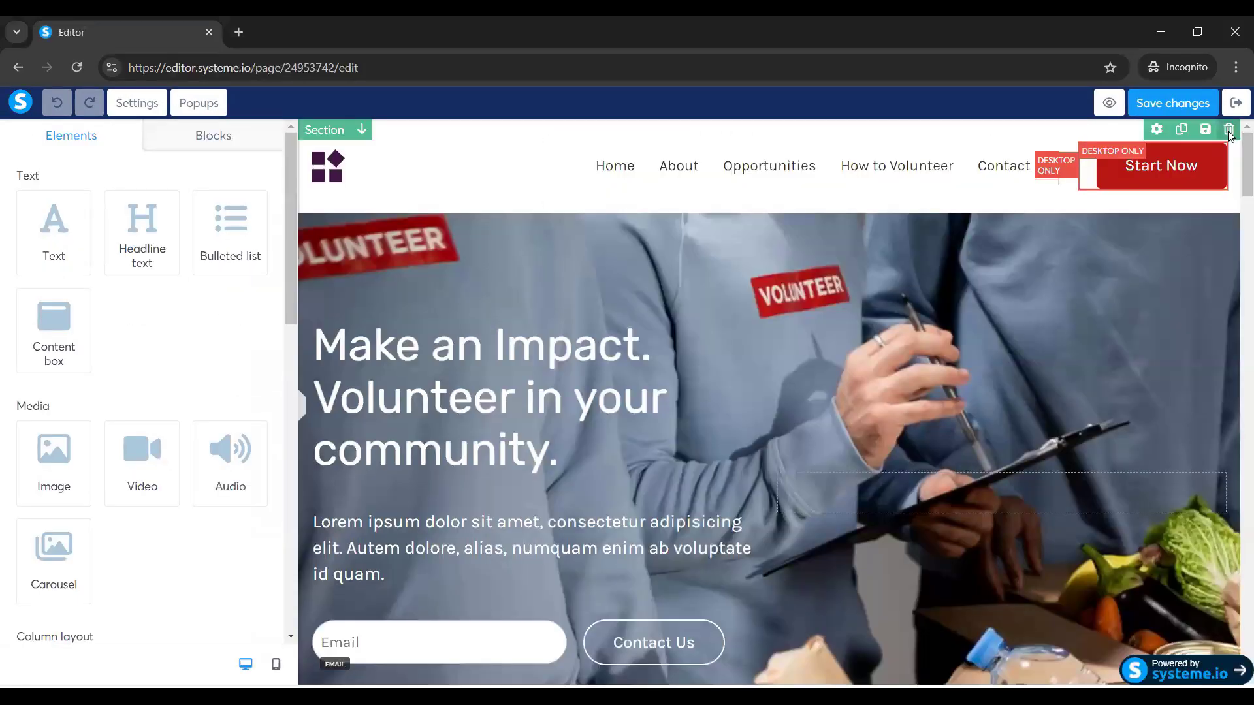
Delete the header, volunteer hero and 'Why You Should Volunteer?' sections.
click(1229, 130)
click(700, 171)
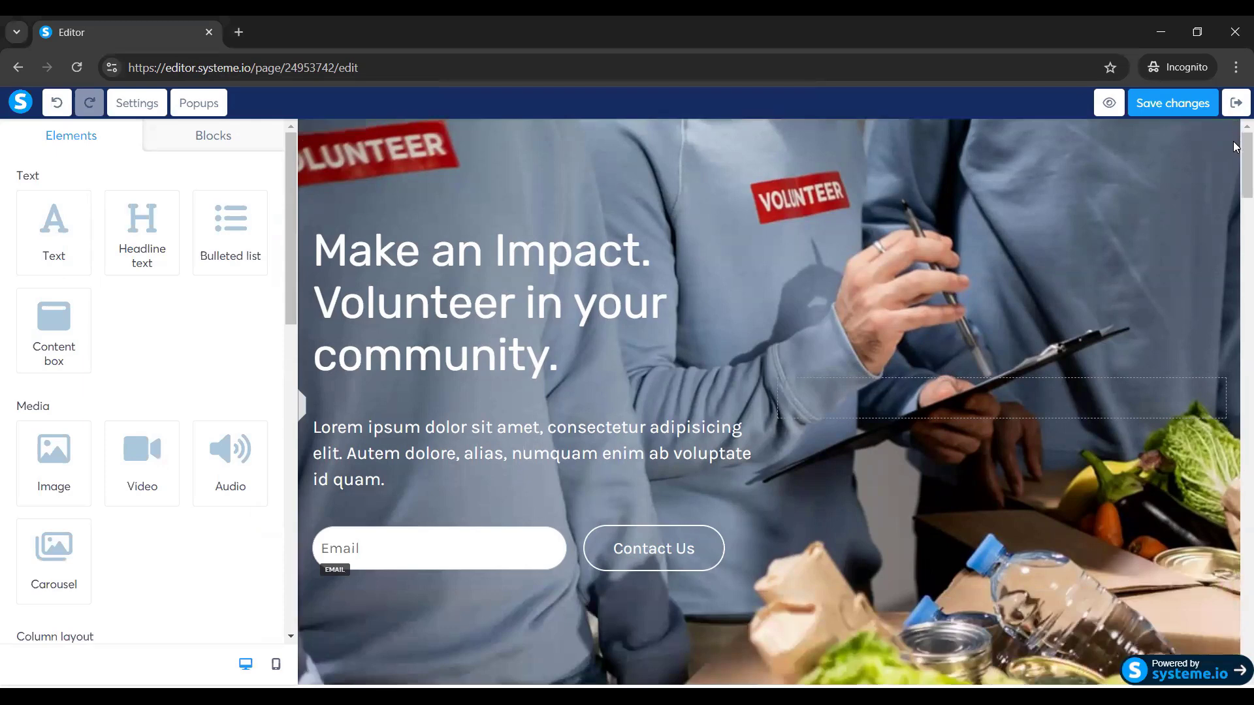
click(1229, 133)
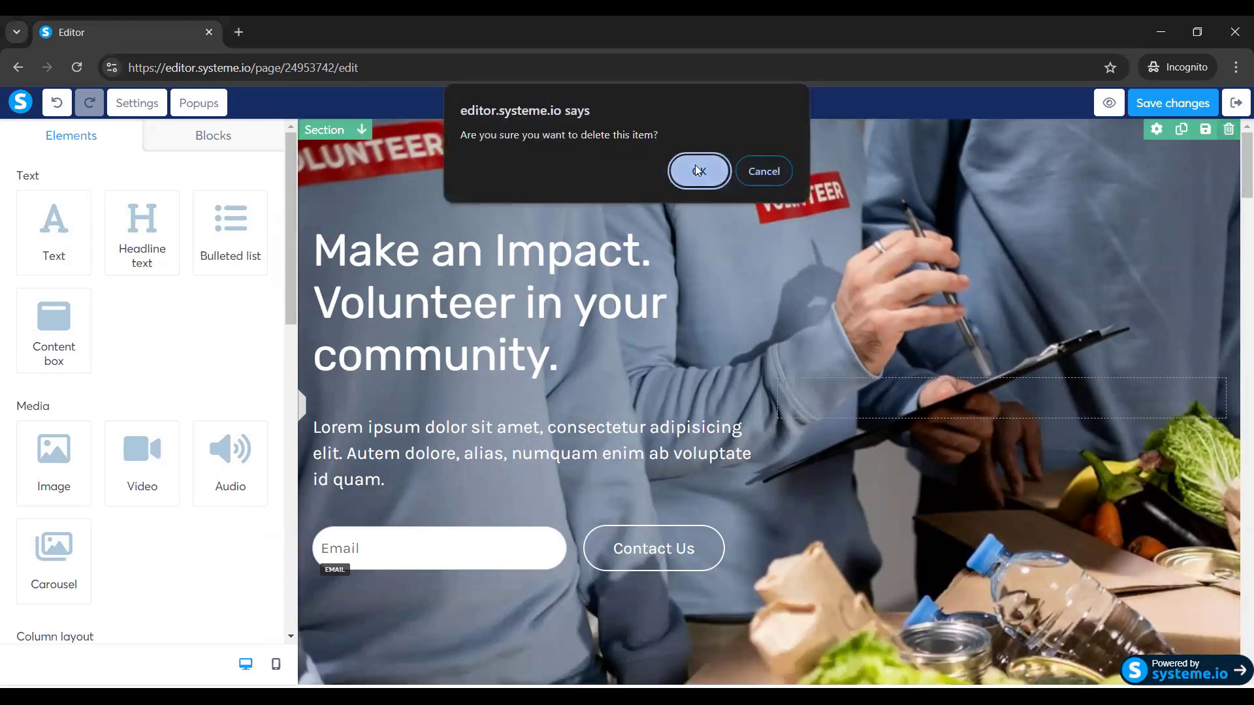
click(695, 165)
click(1228, 132)
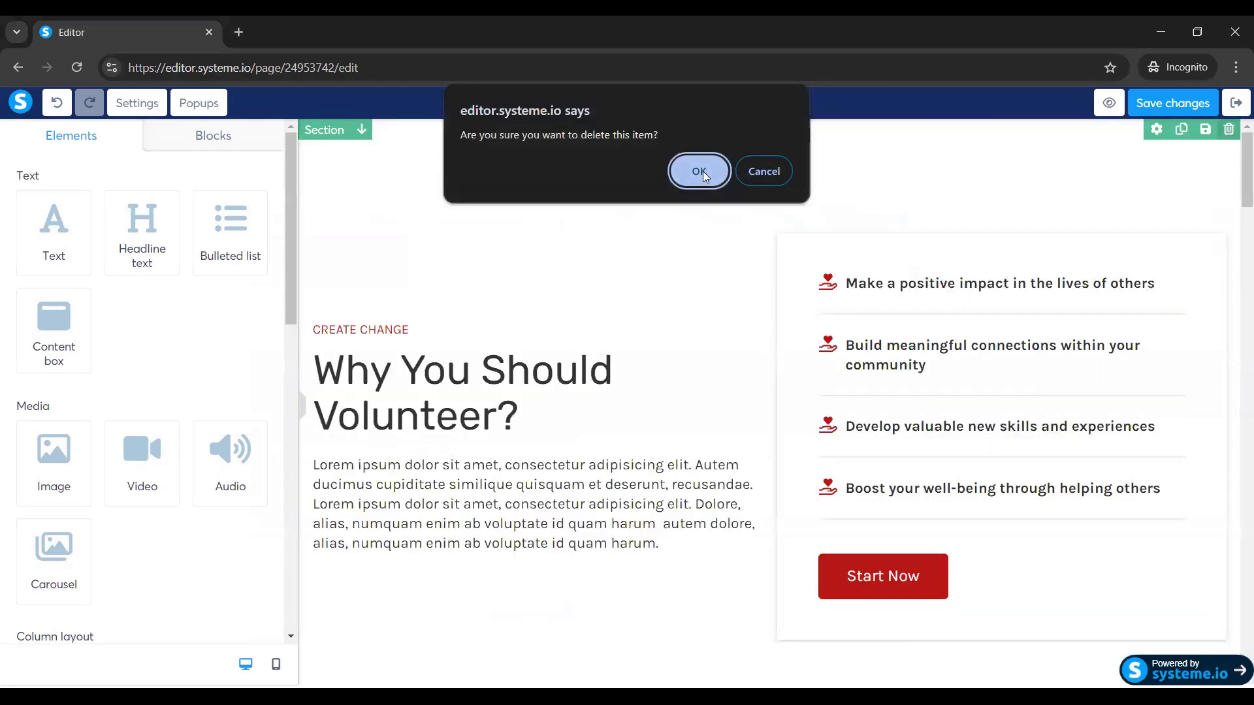
click(700, 171)
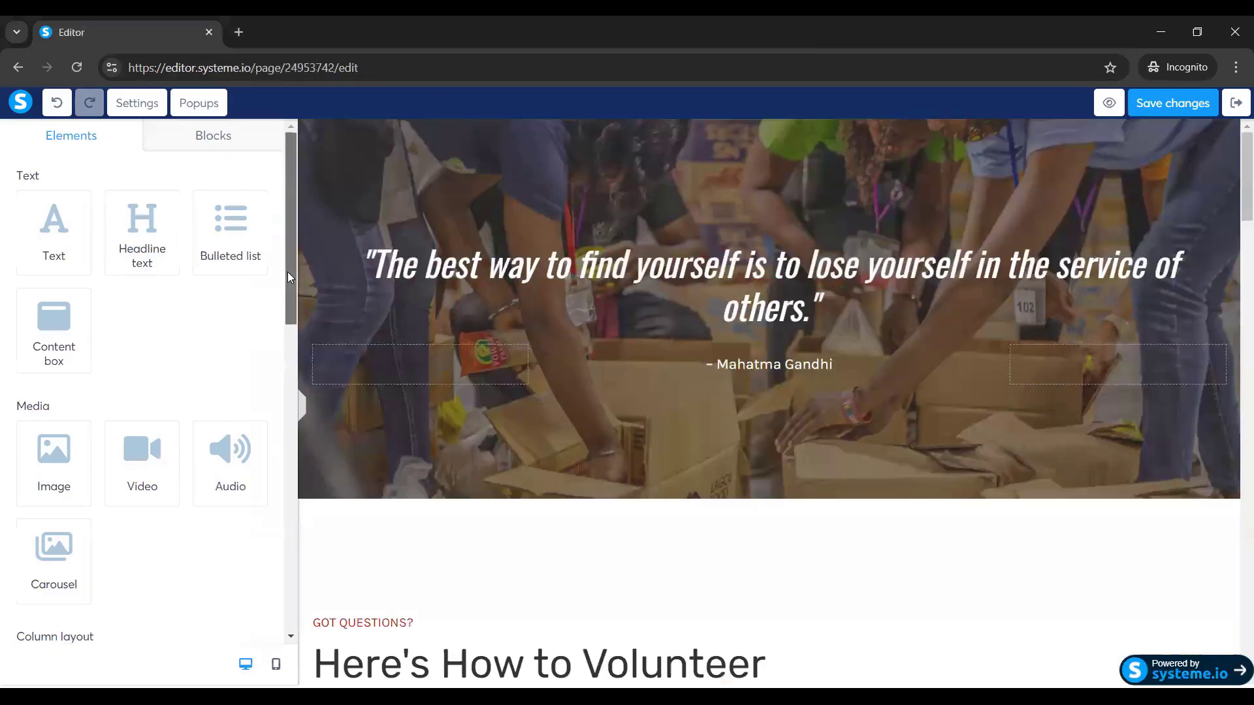
Add an empty section above the quote and drop a booking calendar into it.
scroll(288, 278, down, 5)
drag(139, 447, 406, 131)
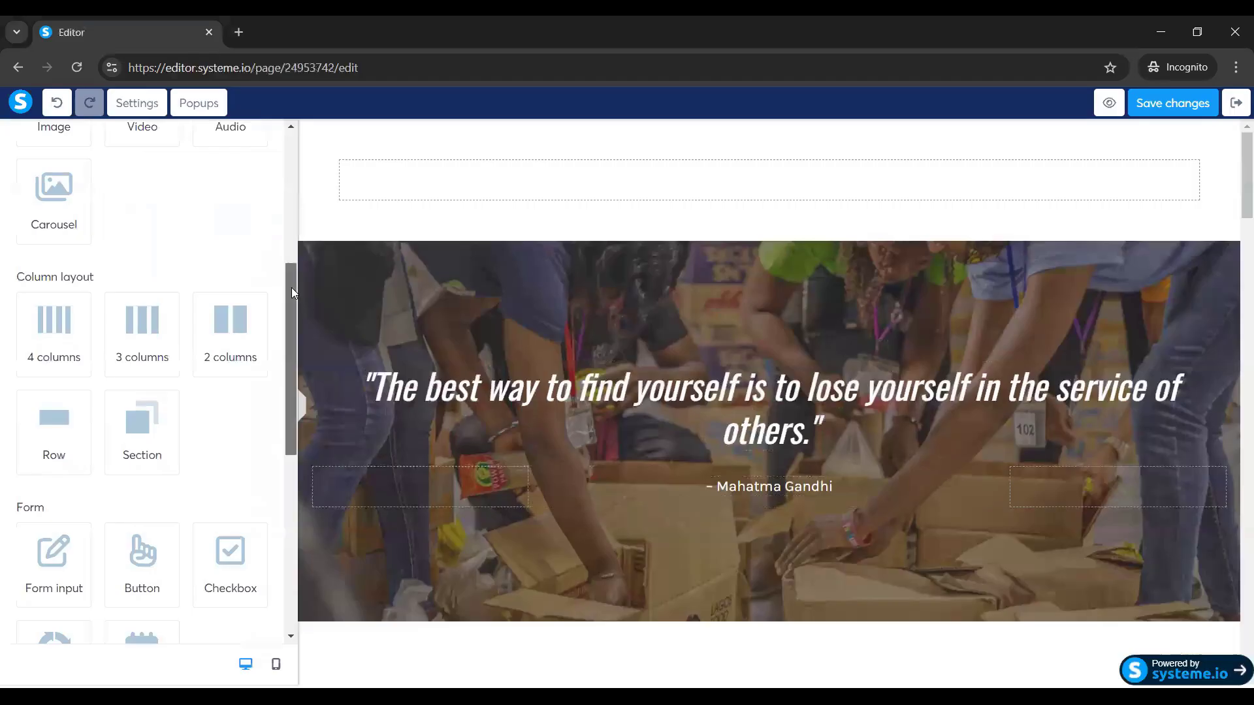
scroll(288, 356, down, 3)
scroll(288, 356, down, 2)
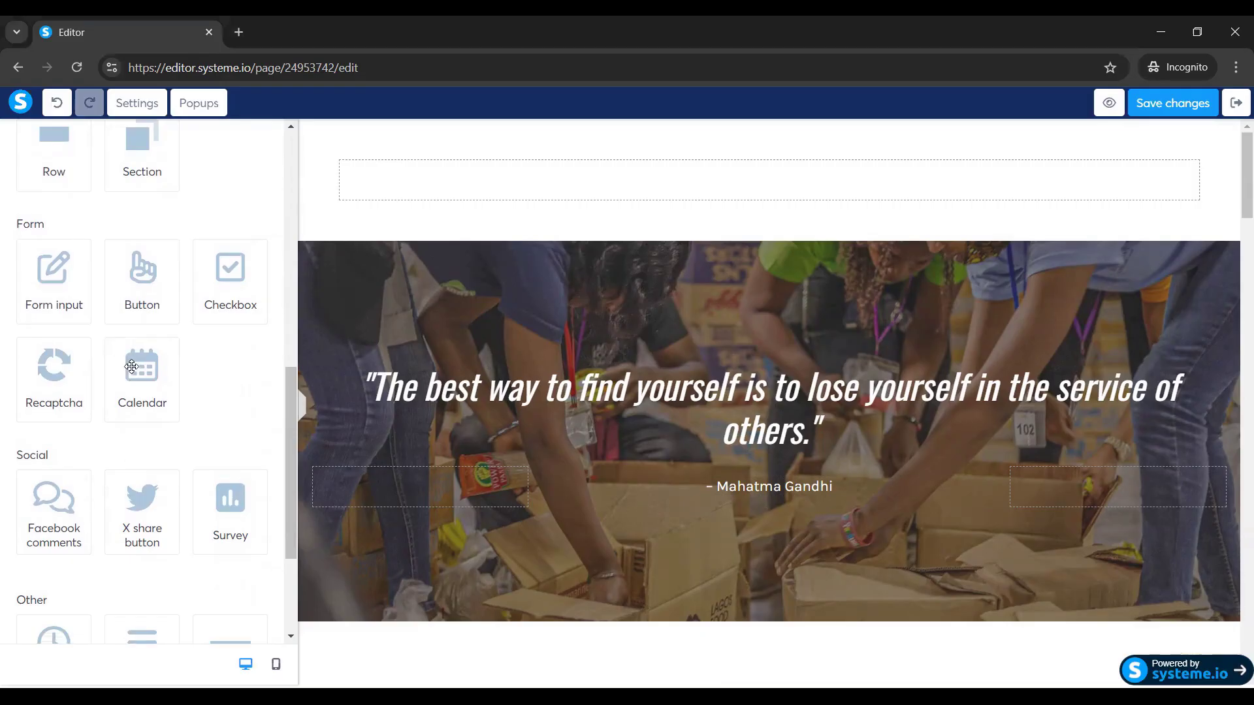
drag(131, 367, 621, 202)
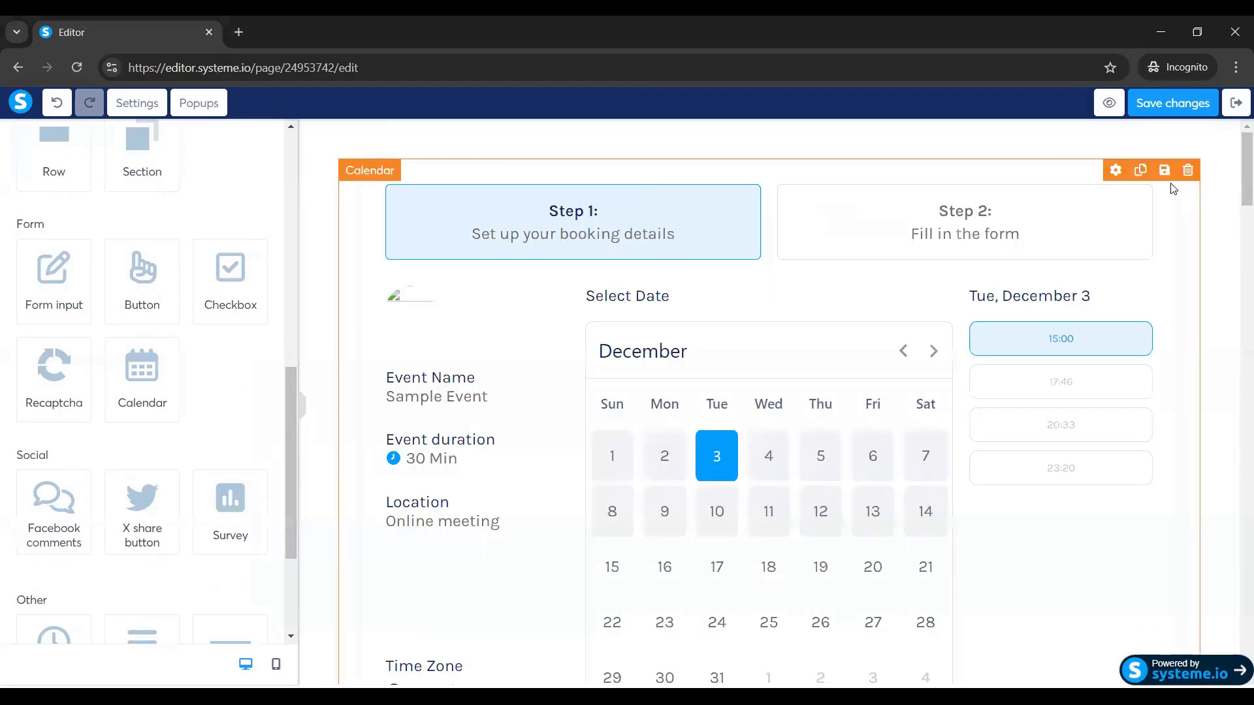
Link the calendar to the 15-minute 1:1 call event.
click(1115, 172)
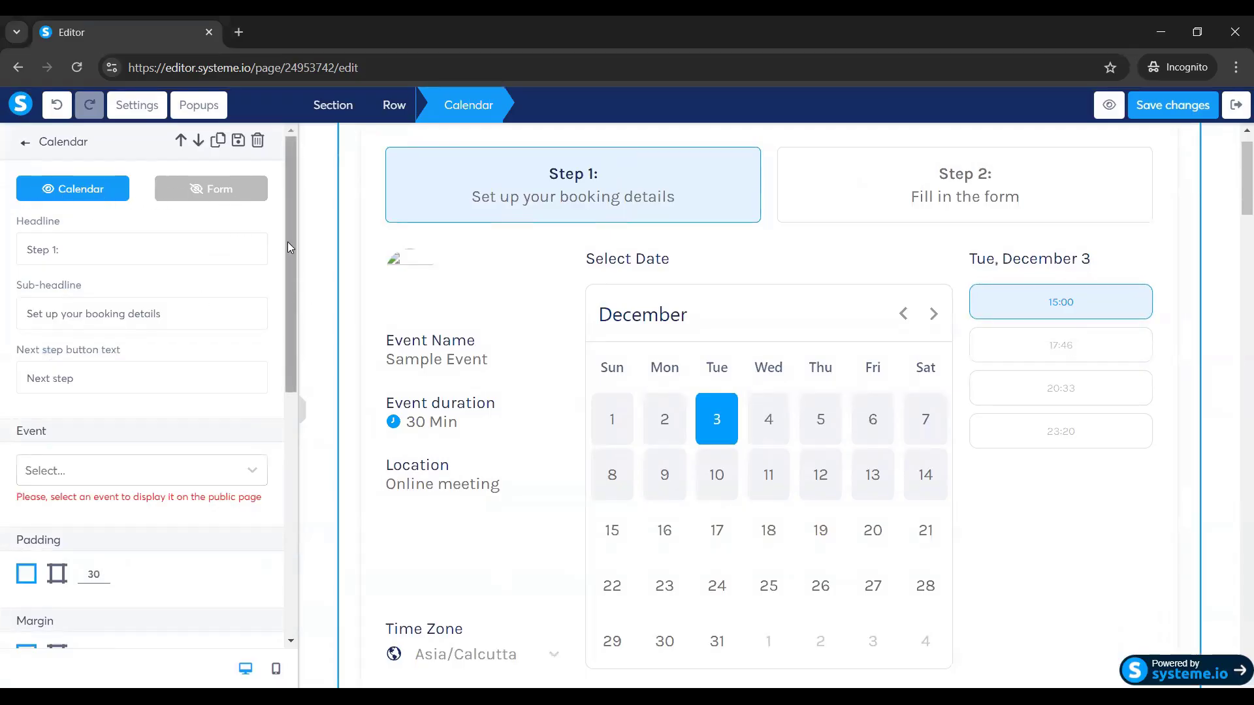
scroll(287, 234, down, 1)
click(81, 419)
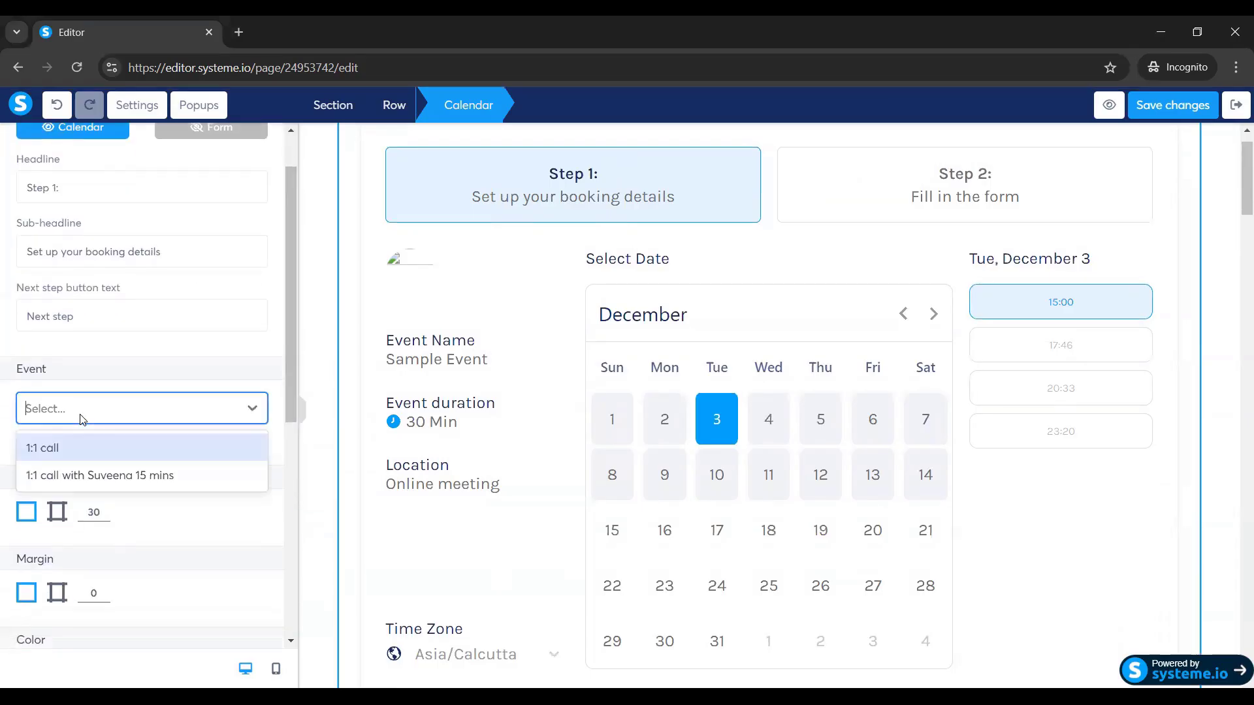
click(132, 475)
Set the selected date and slot background colour to dark green (417505).
drag(291, 264, 301, 475)
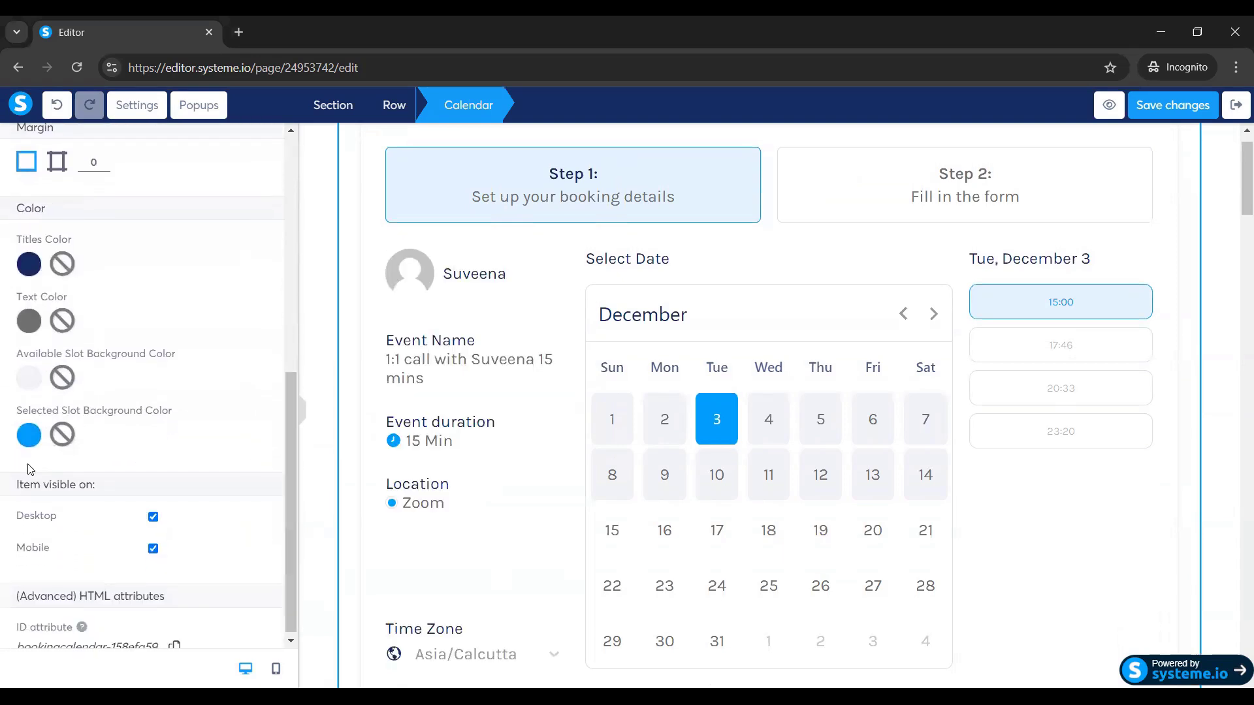
click(26, 439)
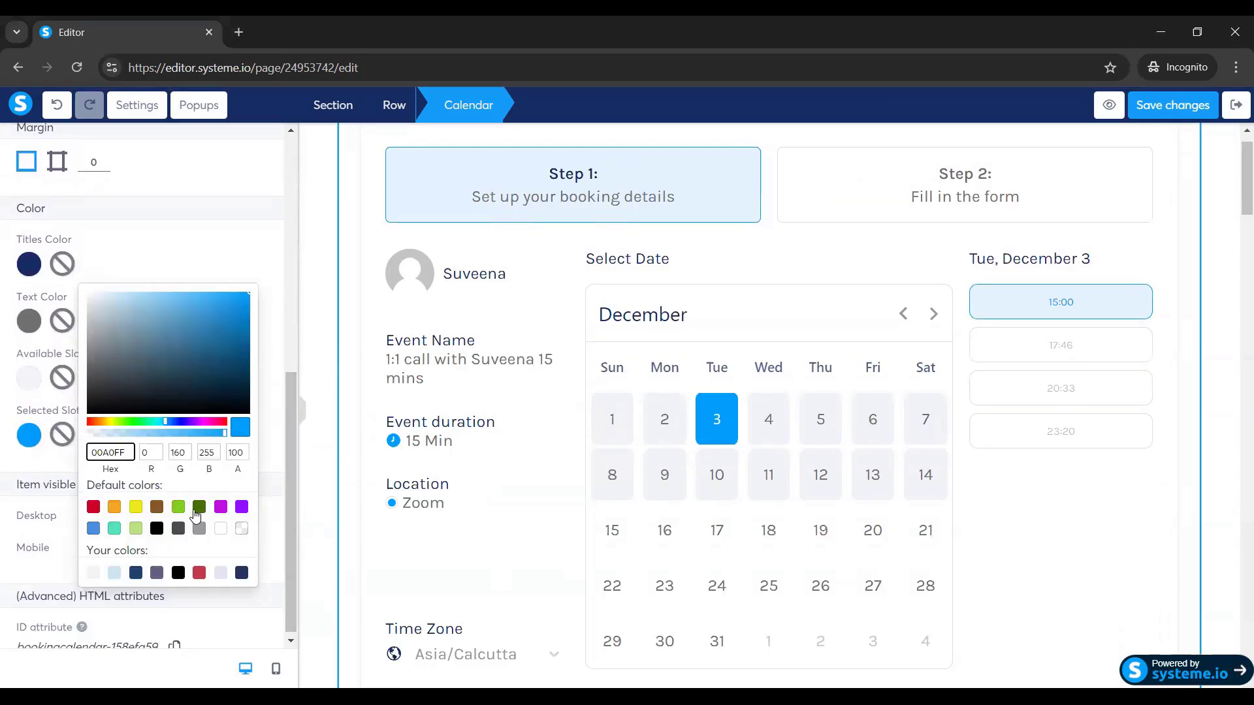
click(198, 511)
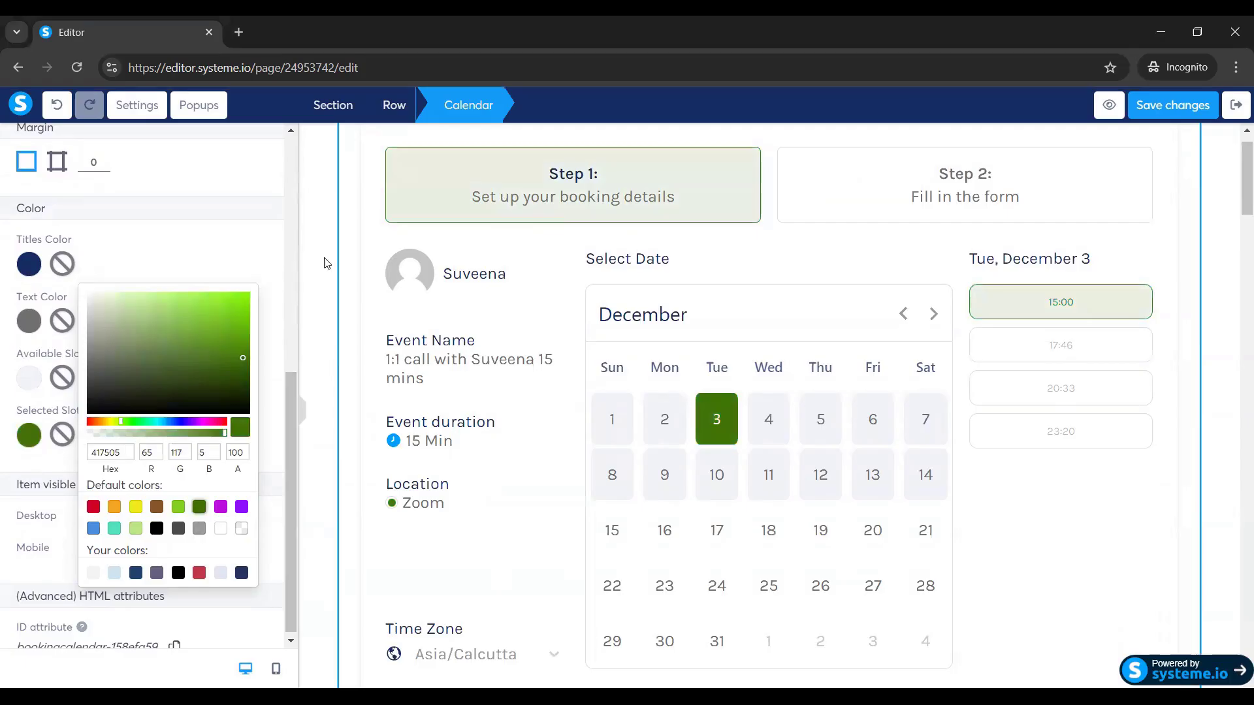
drag(290, 429, 283, 184)
click(157, 228)
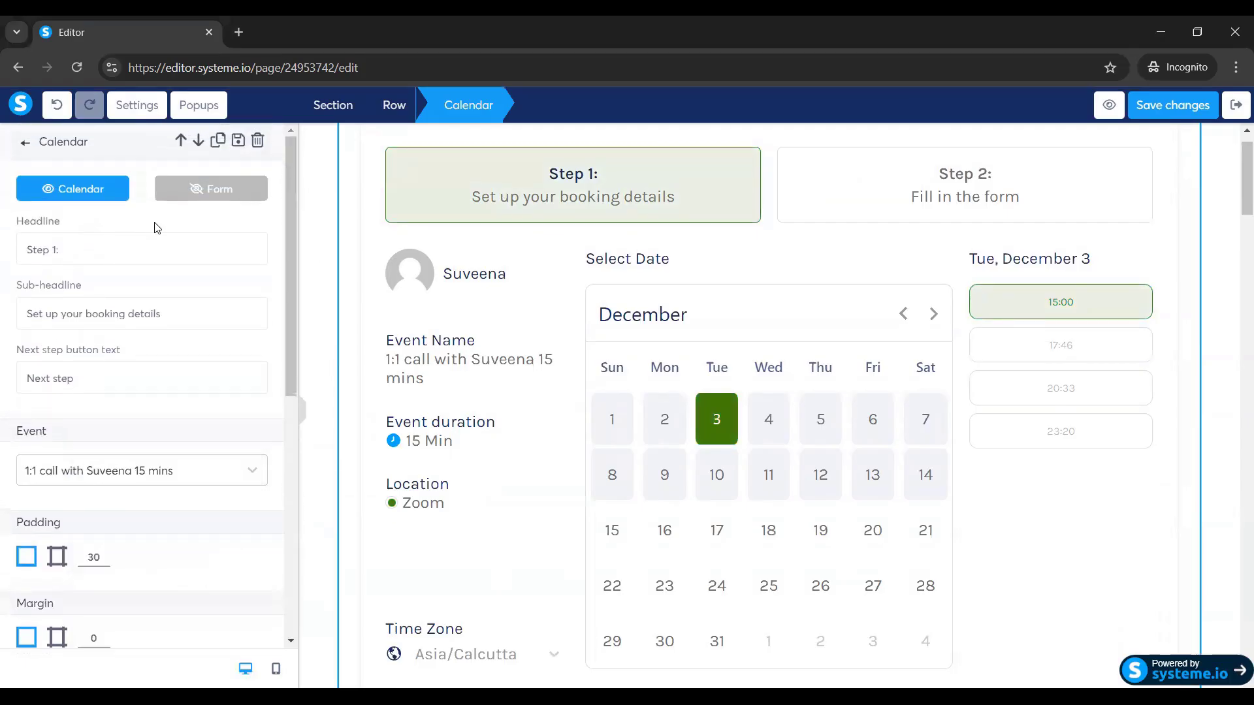
Preview the calendar's step 2 form and step 1 calendar, then check the page.
click(191, 196)
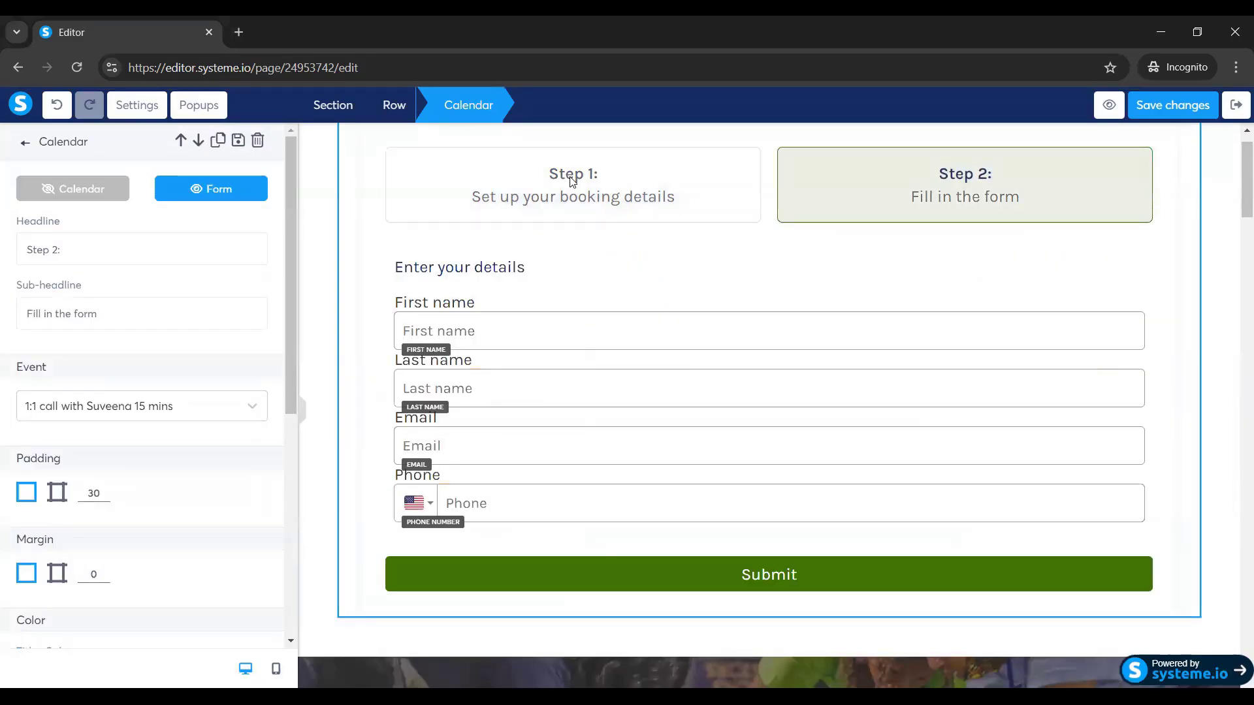
click(97, 189)
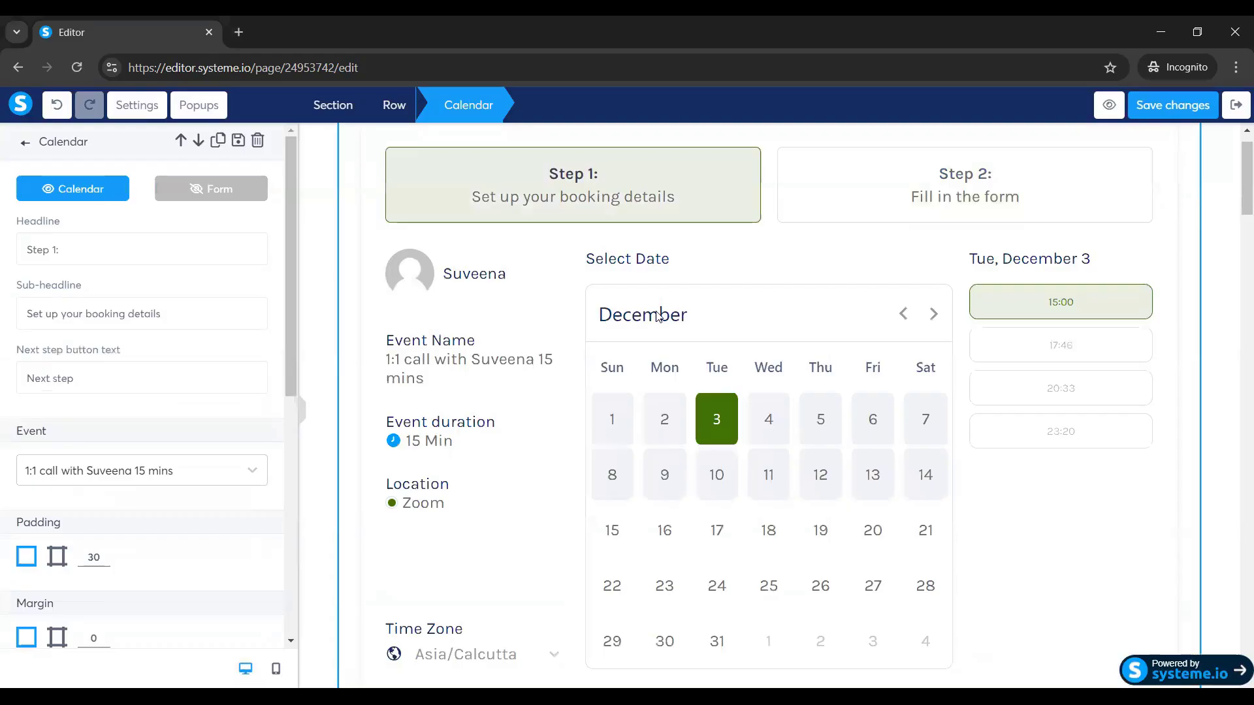
click(1236, 206)
scroll(839, 314, down, 6)
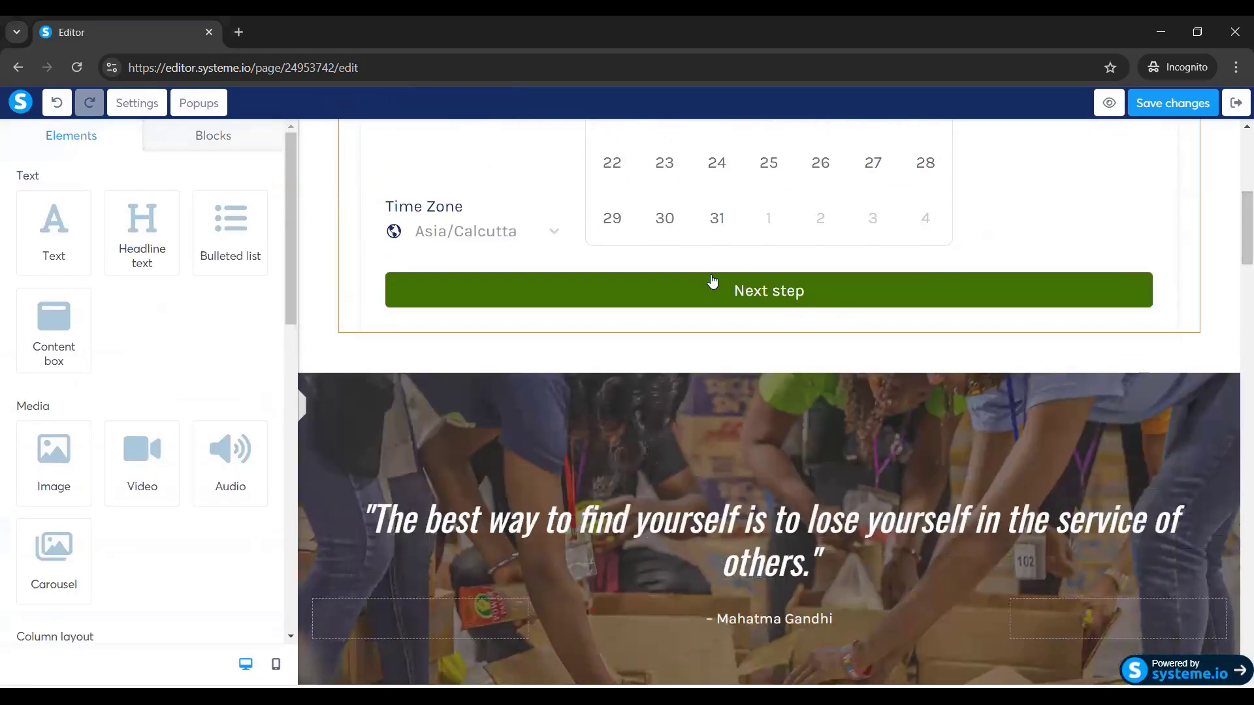
Change the calendar's next-step button text from 'Next step' to 'NEXT STEP'.
click(377, 298)
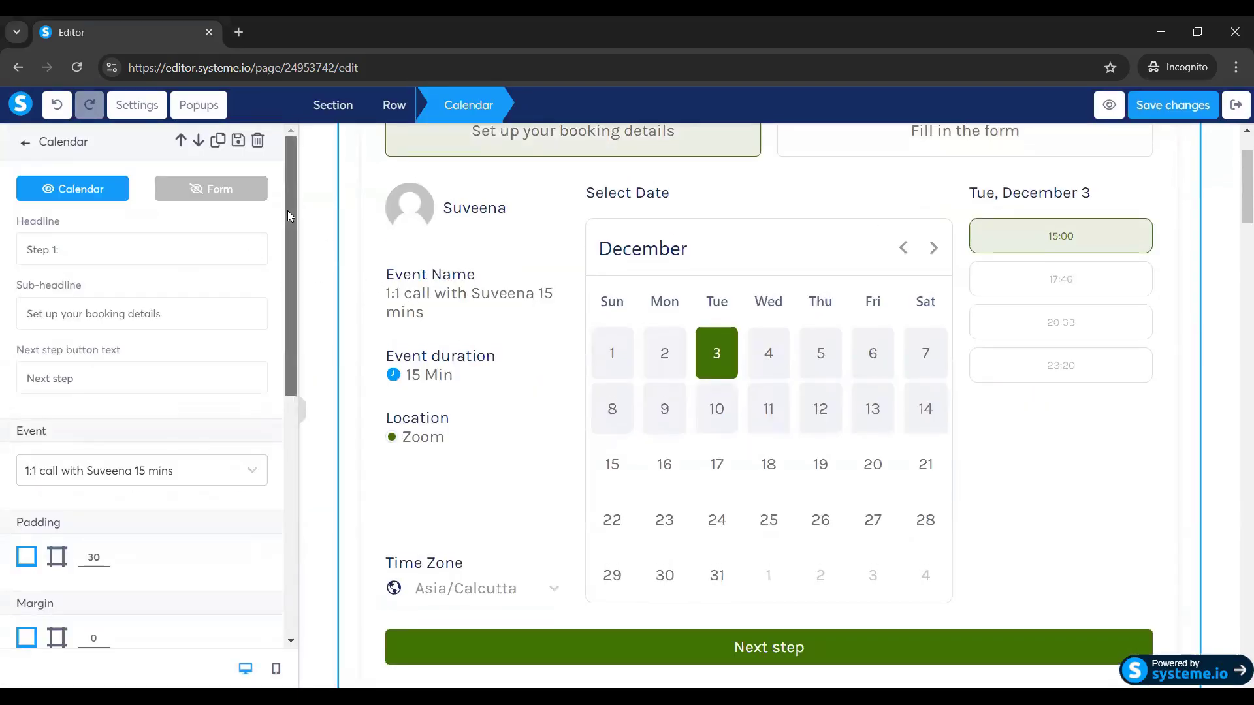
scroll(133, 297, down, 2)
key(BackSpace)
key(BackSpace)
key(BackSpace)
key(BackSpace)
key(BackSpace)
key(BackSpace)
key(BackSpace)
key(BackSpace)
key(BackSpace)
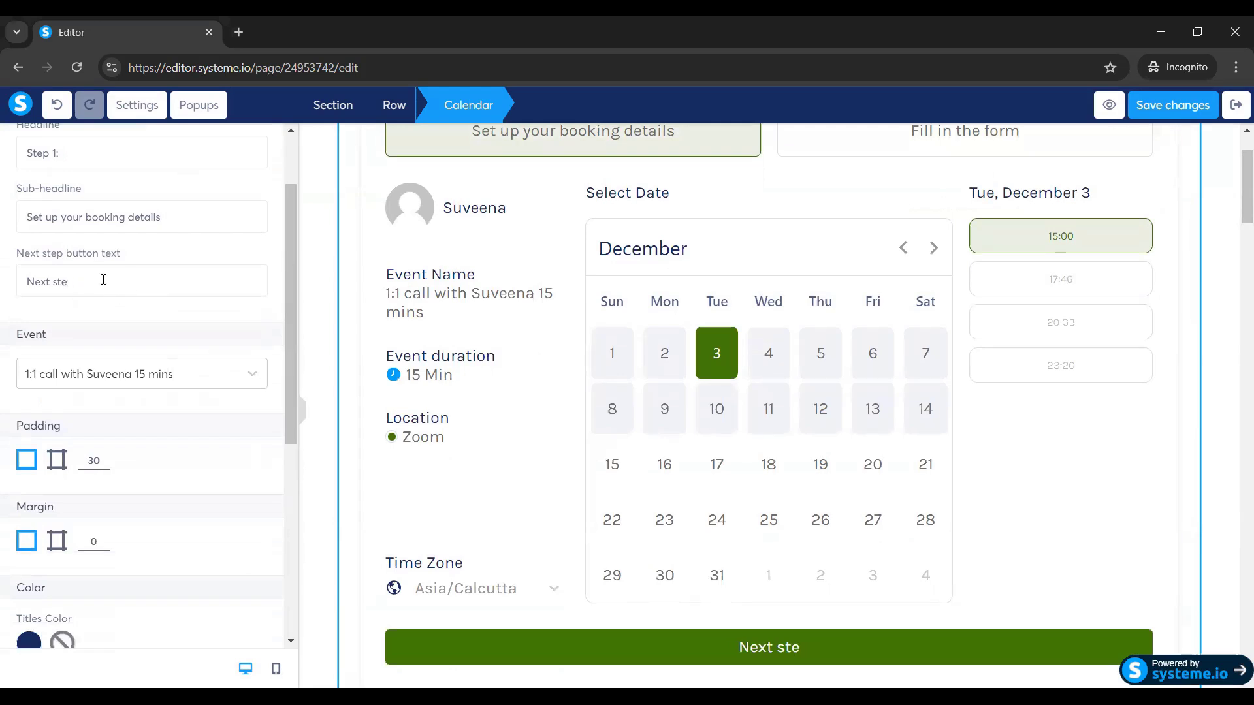
text(NEXT STEP)
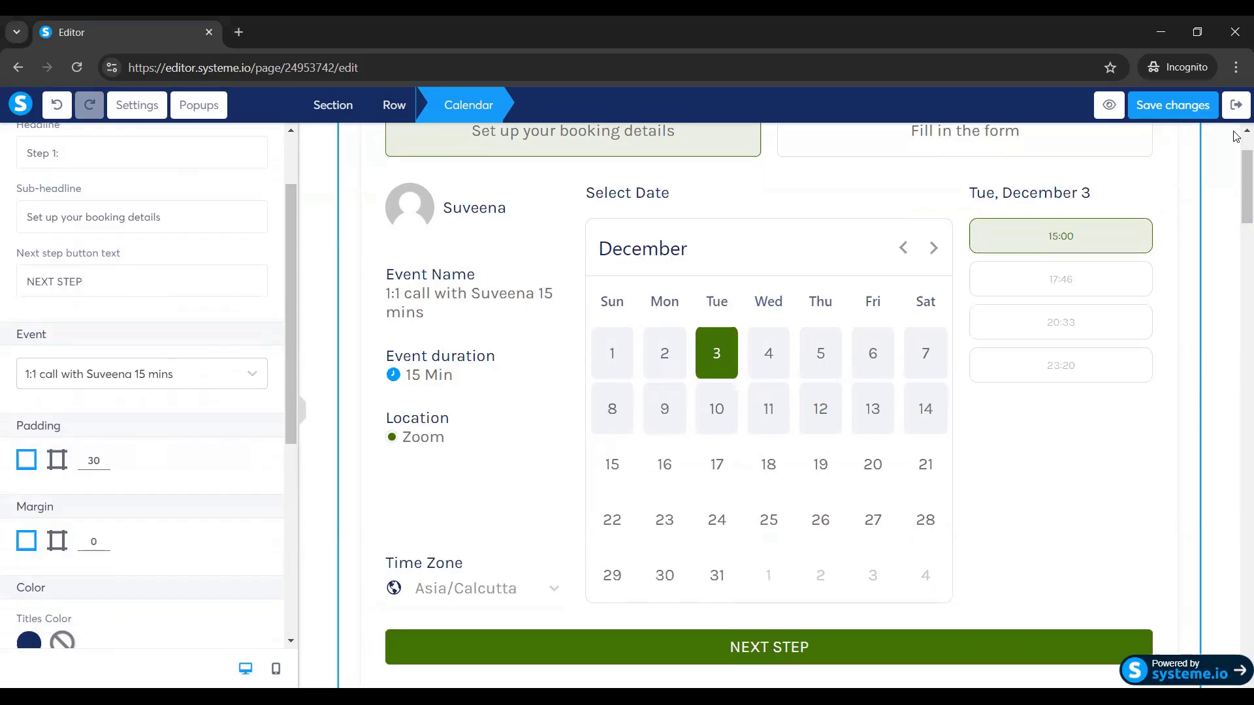
click(1236, 199)
scroll(1237, 199, up, 2)
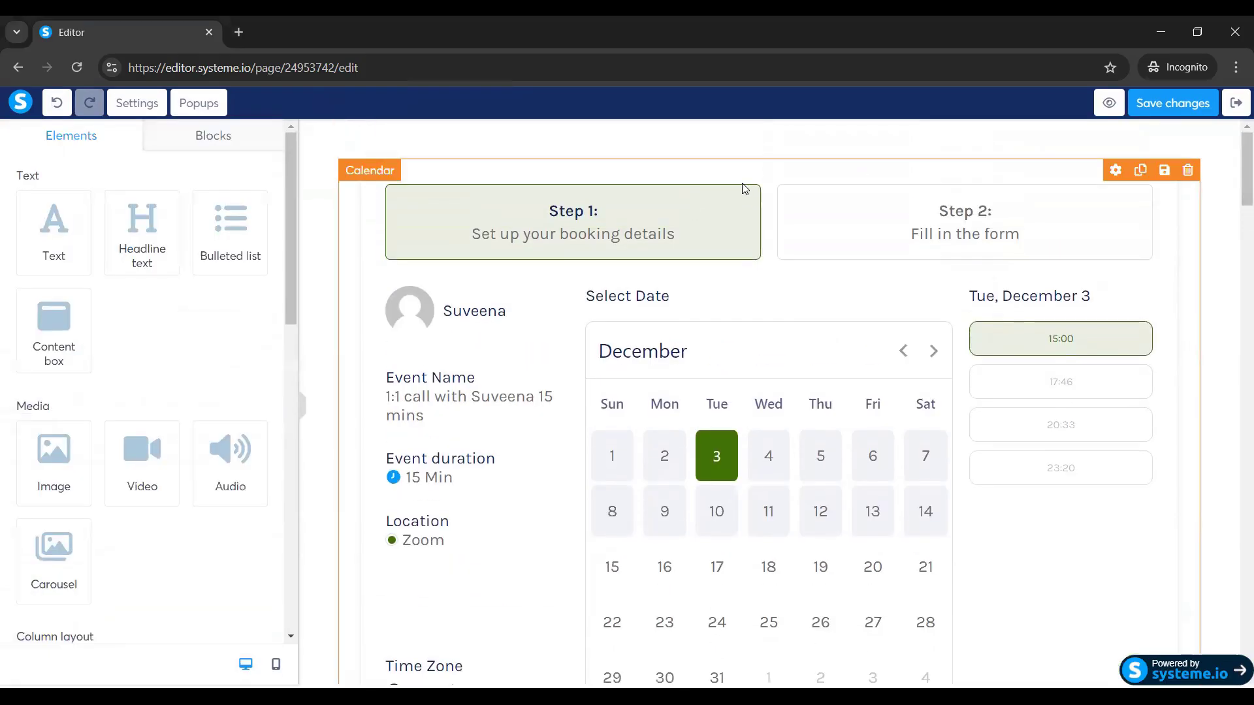
click(1115, 170)
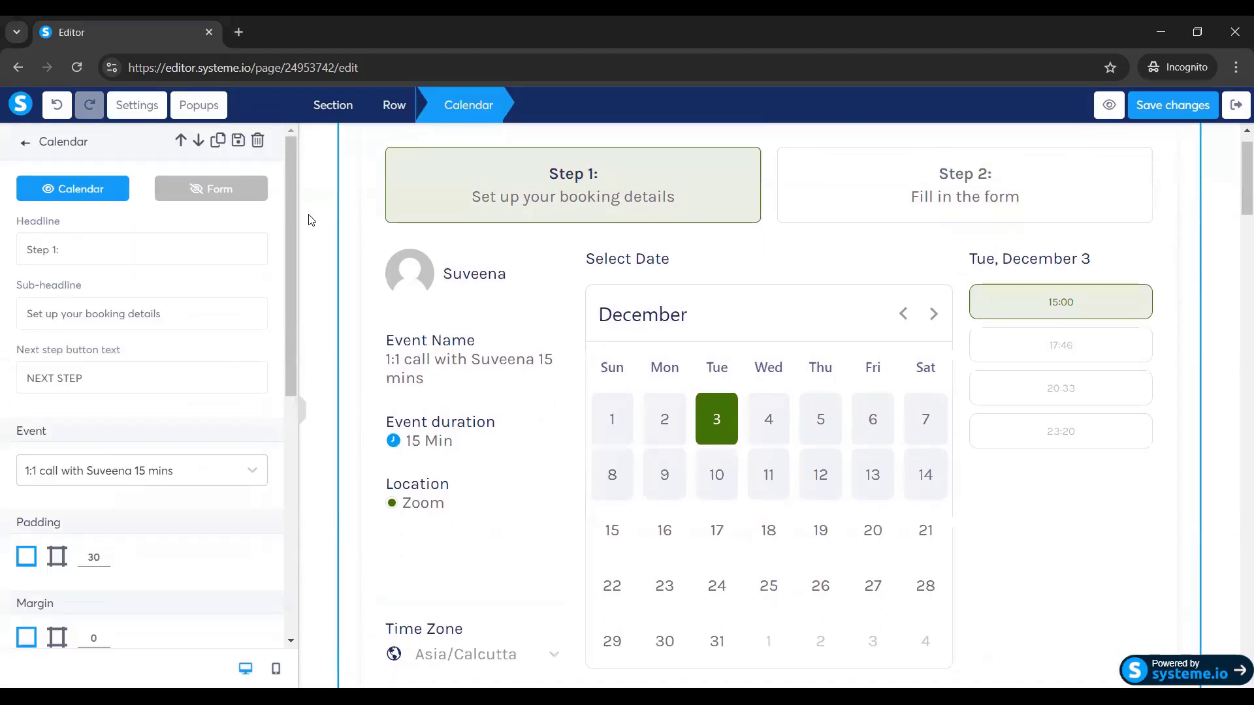
Show the step 2 booking form and add a new field below Phone.
click(203, 202)
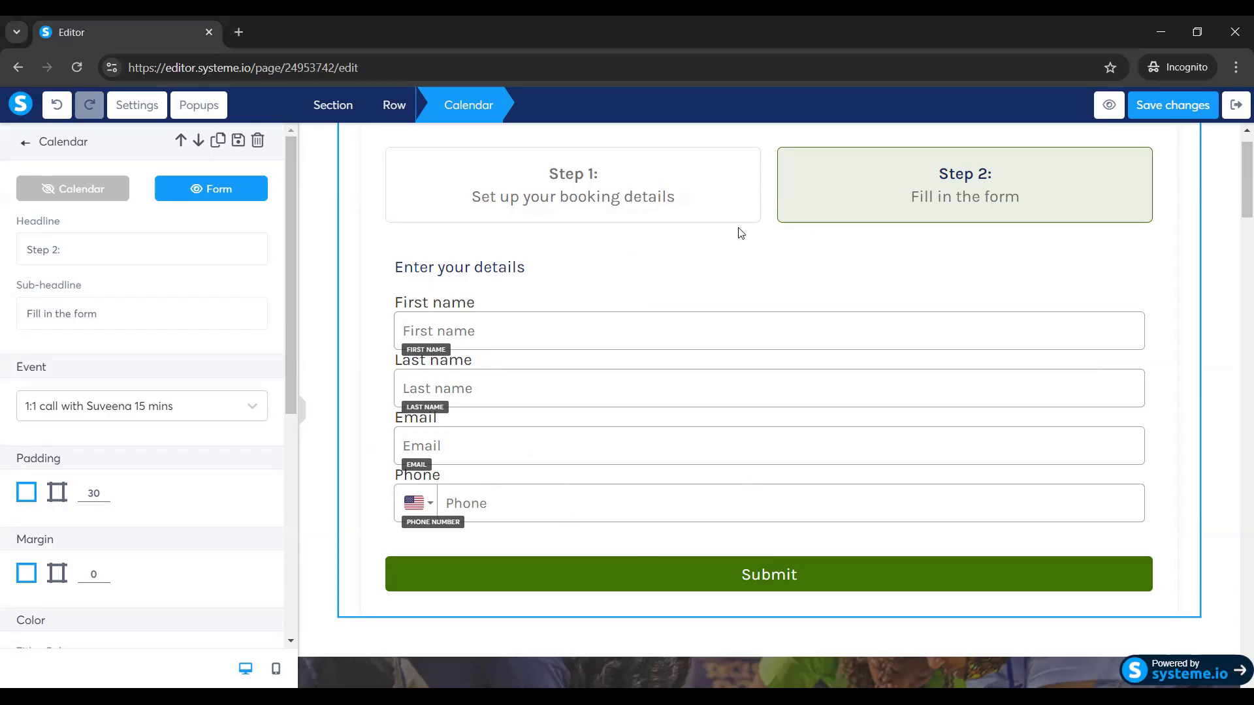
click(532, 336)
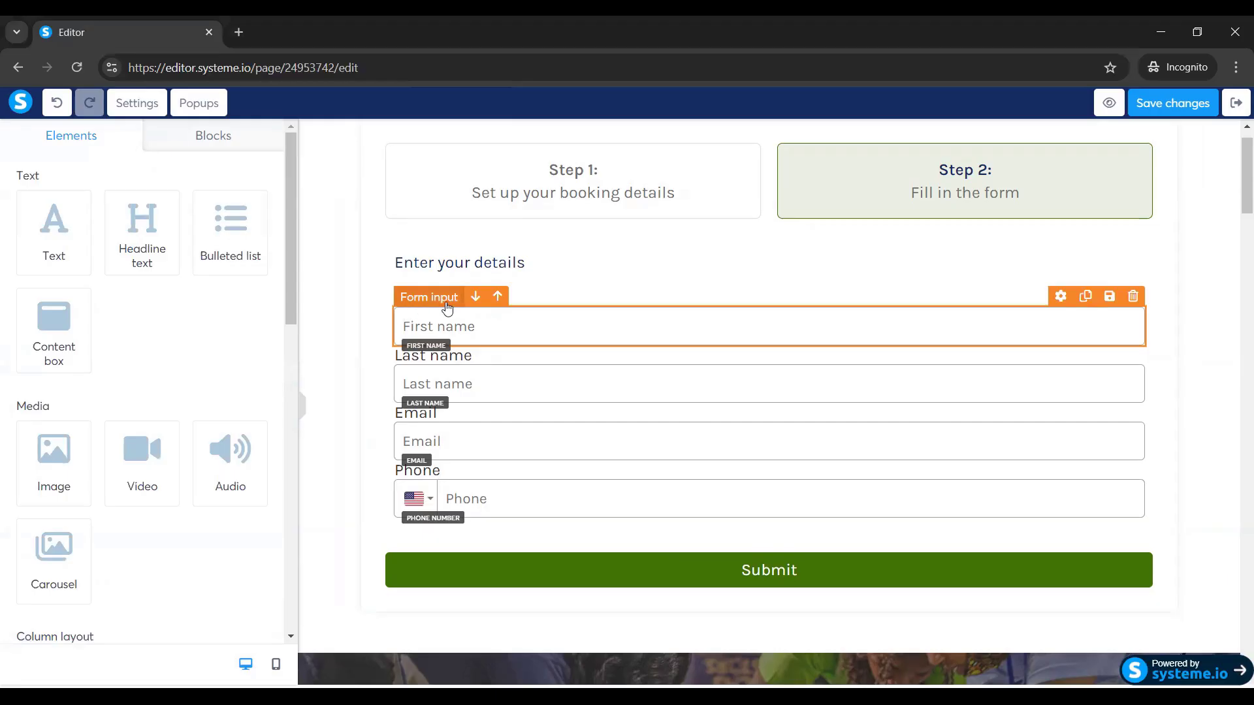
drag(292, 257, 309, 473)
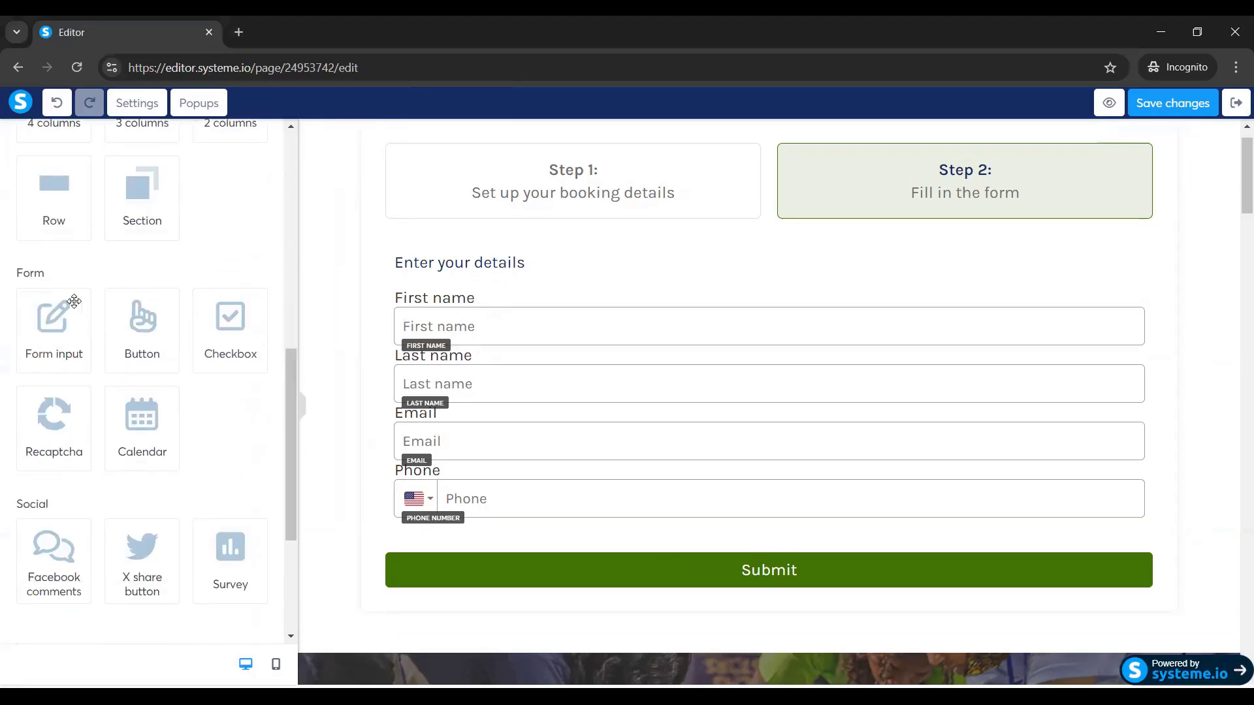
drag(481, 554, 481, 526)
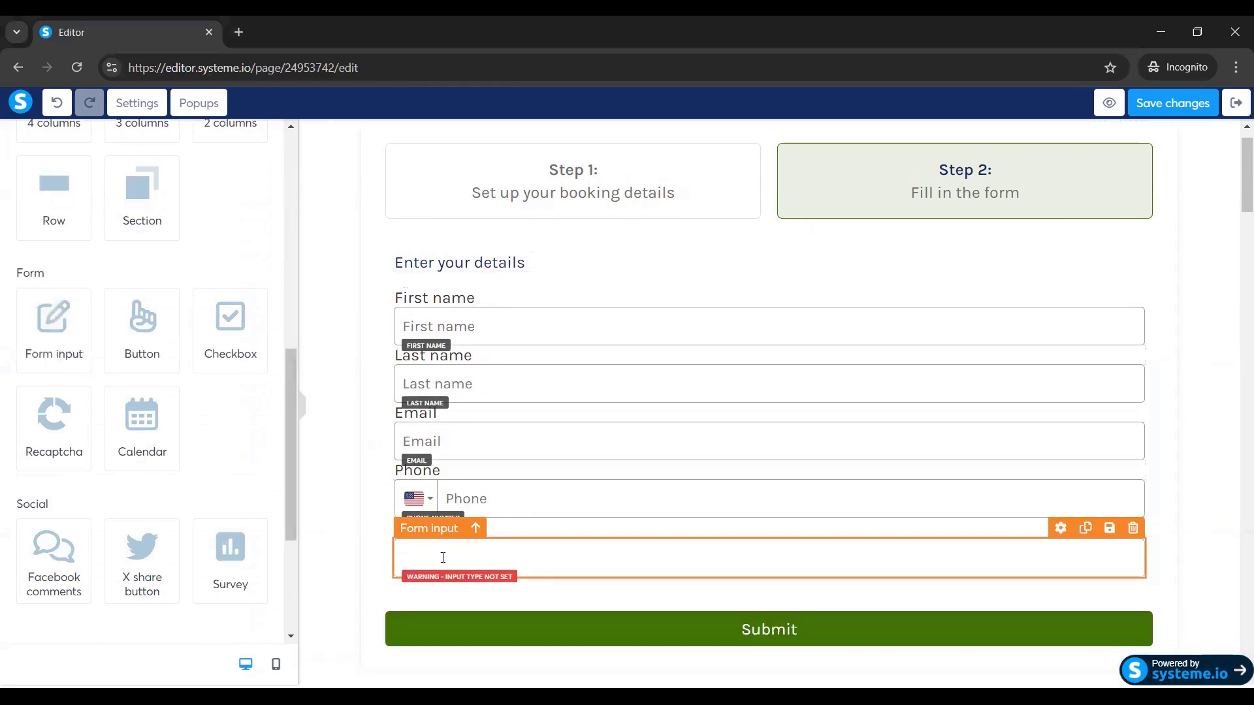
click(442, 558)
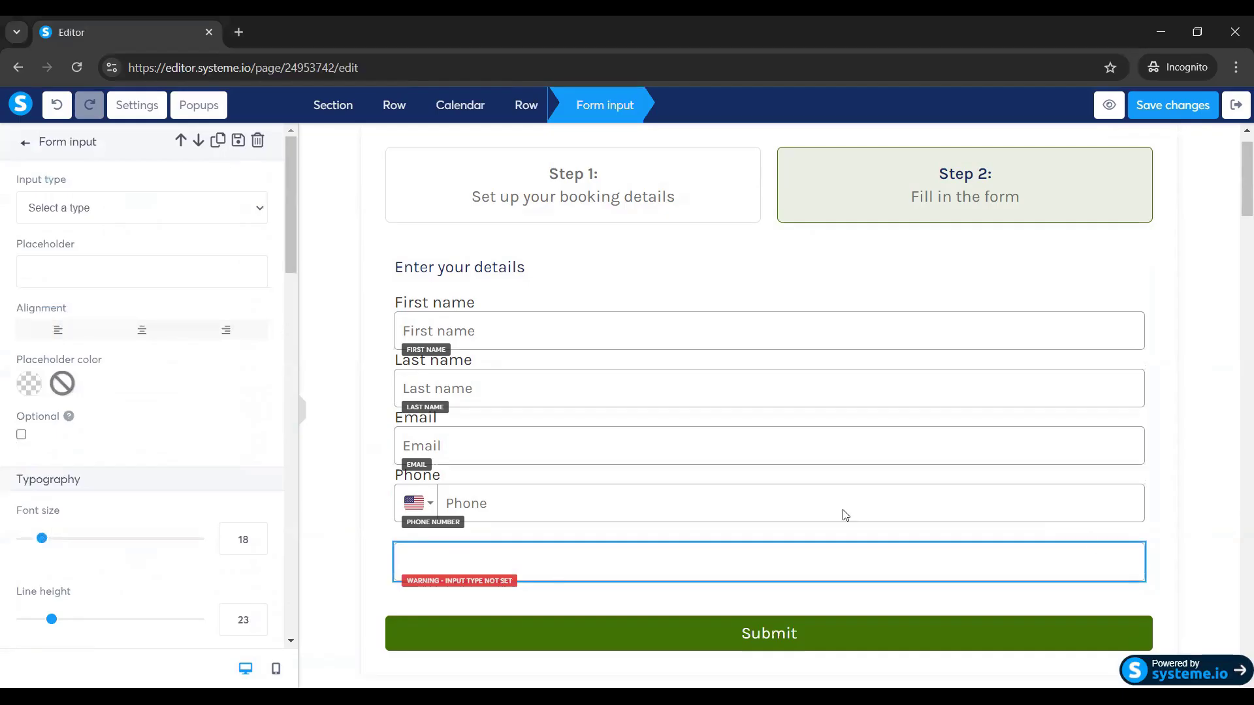
Make the new form field a Company name input.
click(1072, 564)
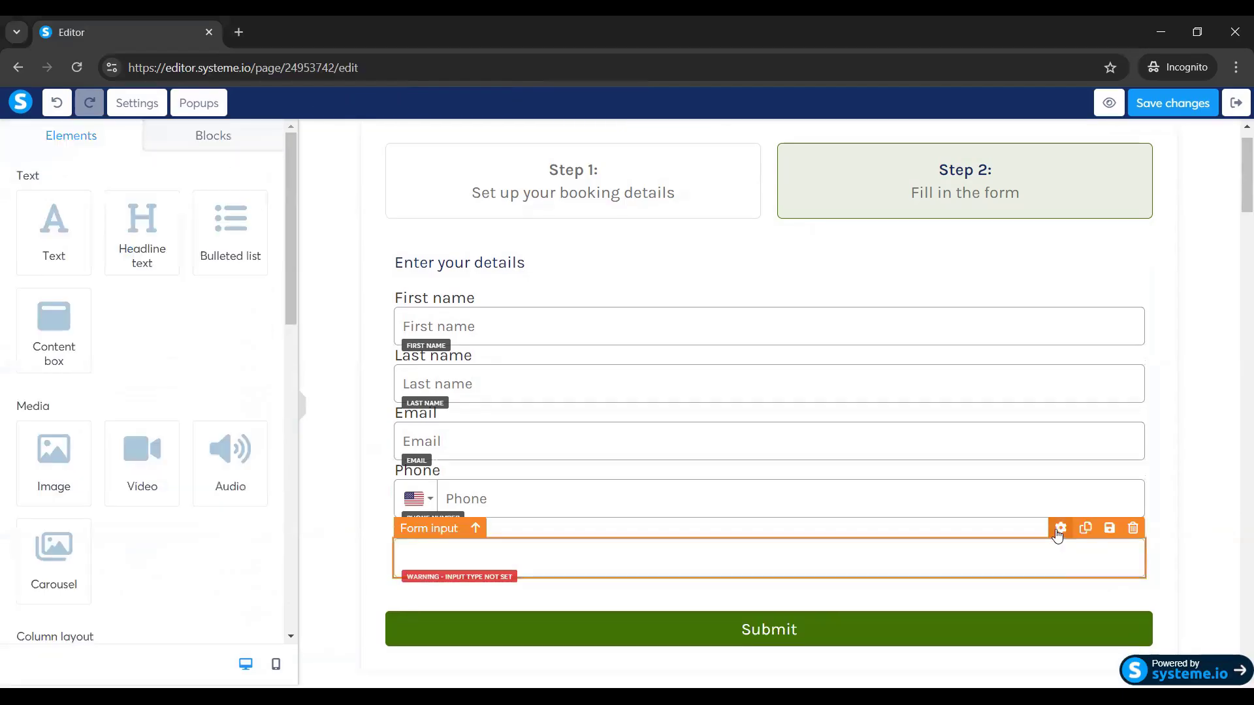
click(1059, 530)
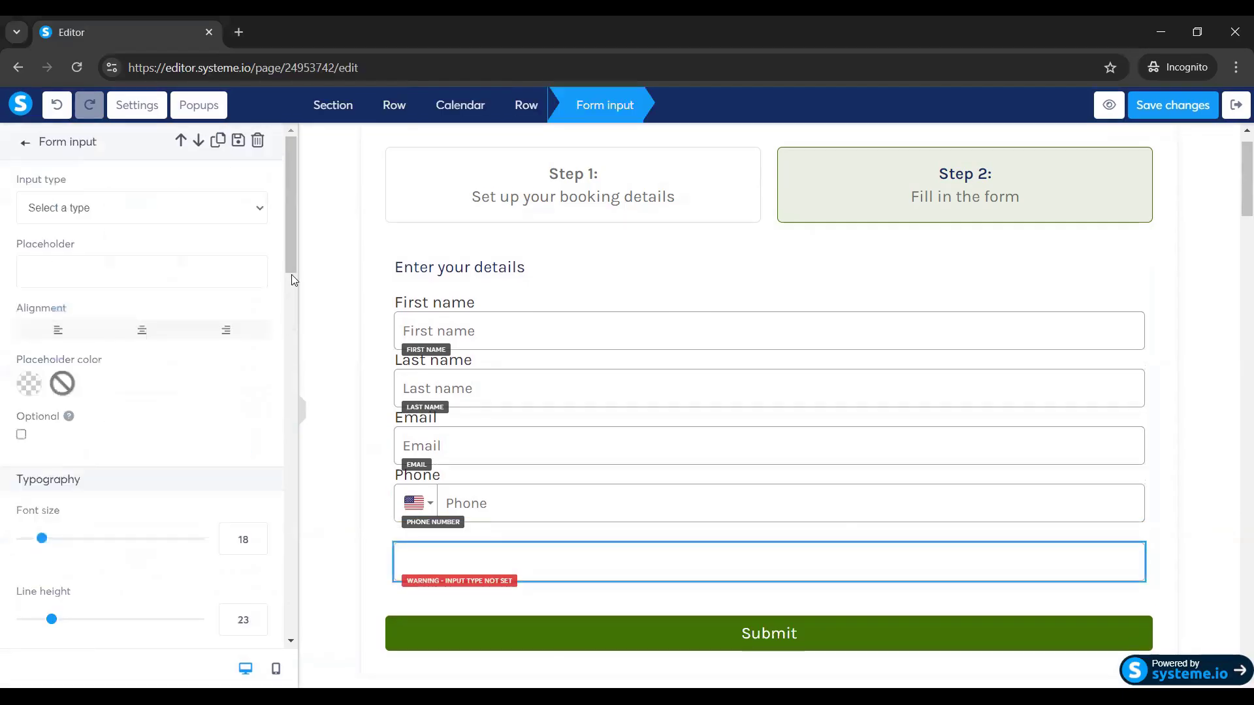
click(120, 209)
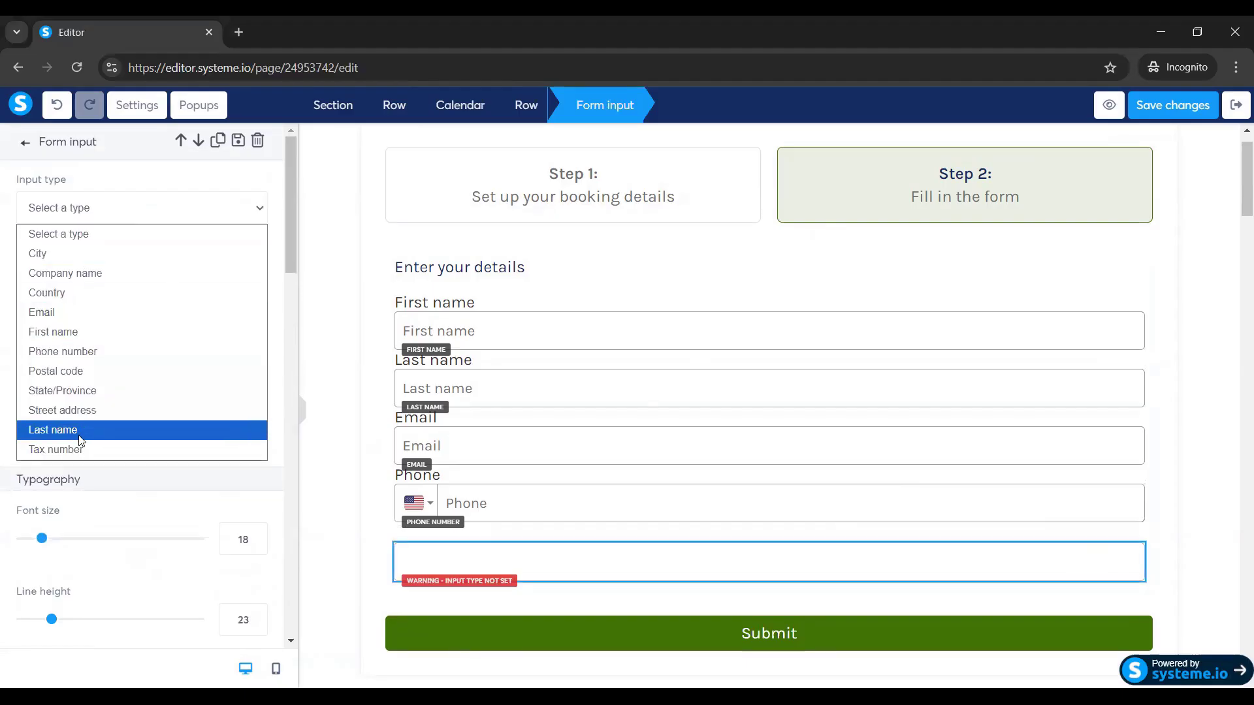
click(100, 279)
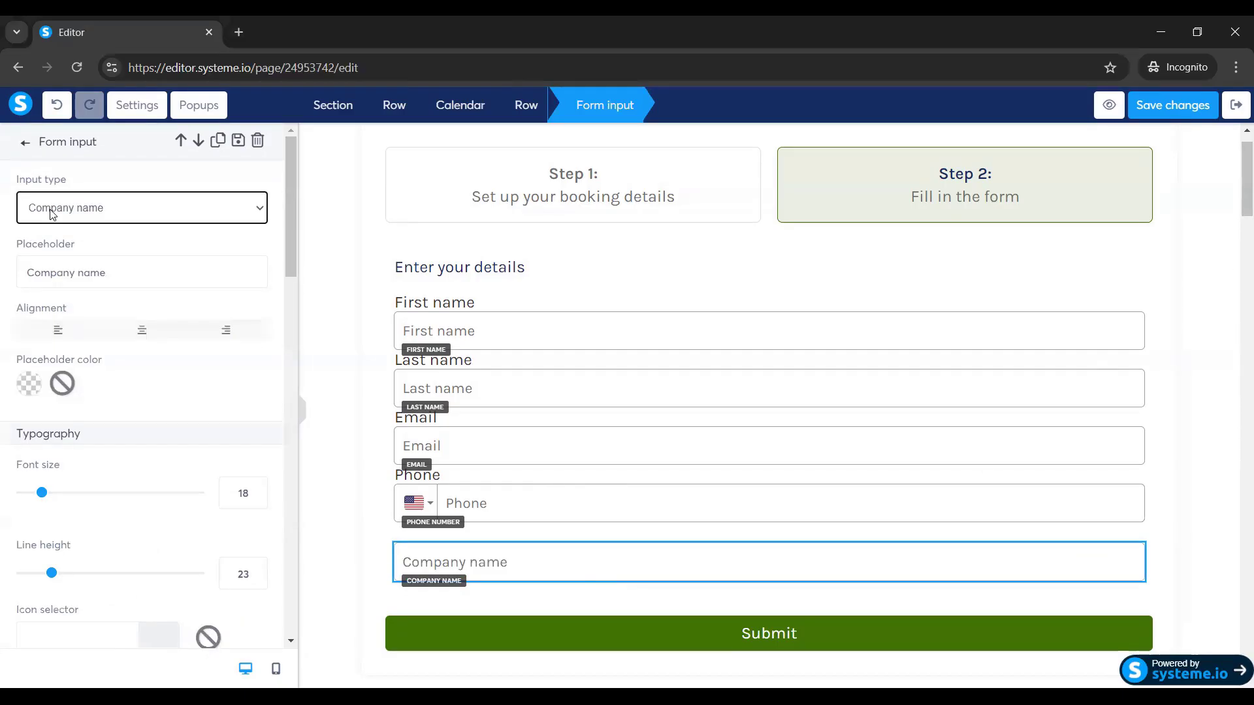
drag(291, 212, 298, 569)
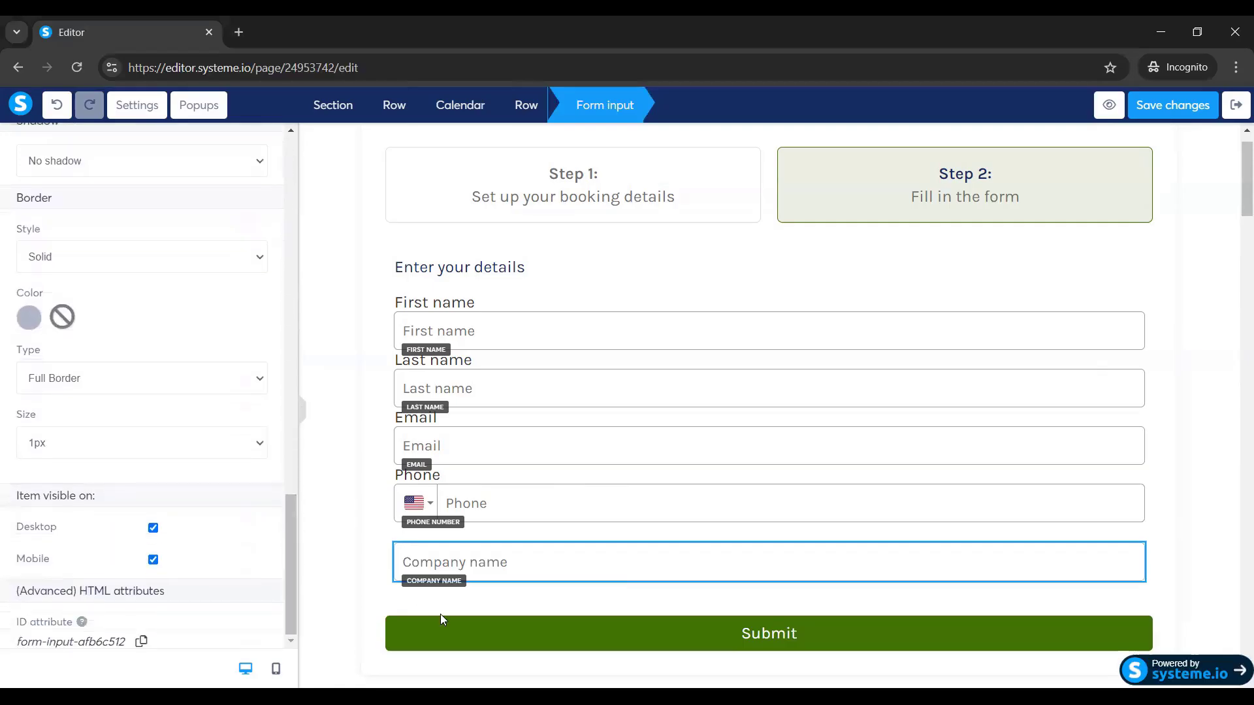
click(490, 566)
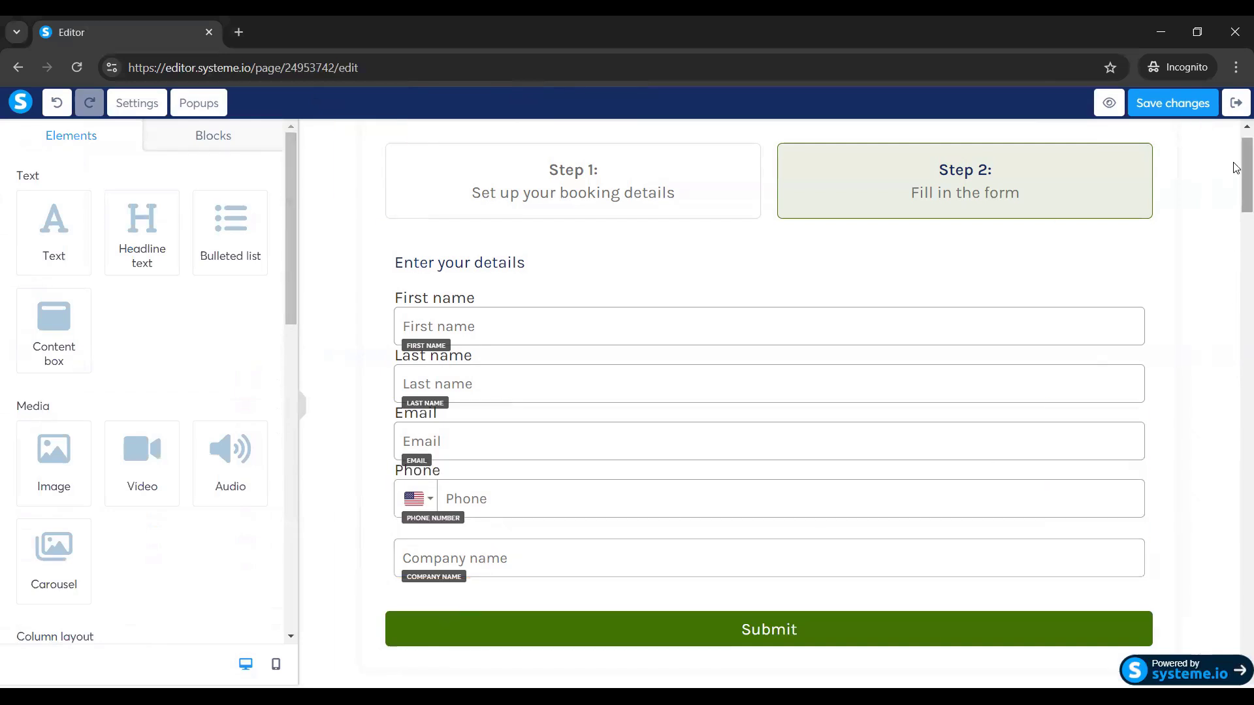
Duplicate the Company name field so a second copy sits below it.
scroll(1236, 178, down, 1)
scroll(1236, 178, down, 2)
scroll(1236, 166, up, 3)
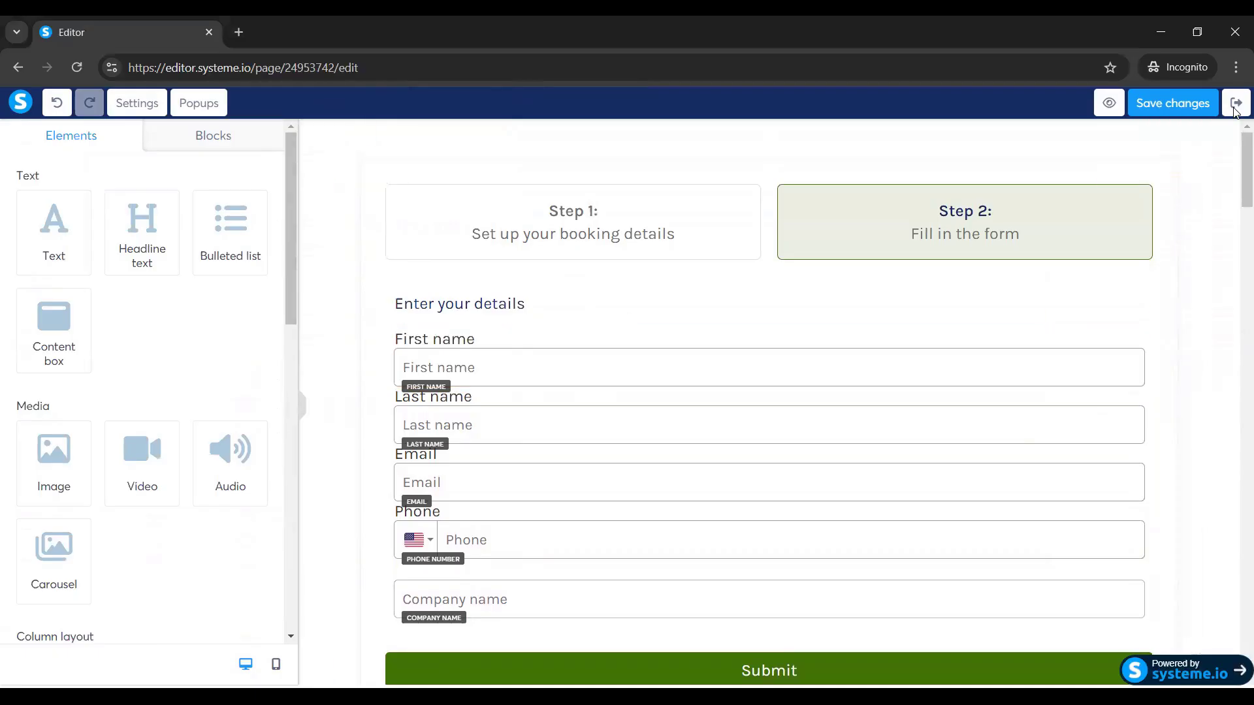
drag(1237, 163, 1236, 196)
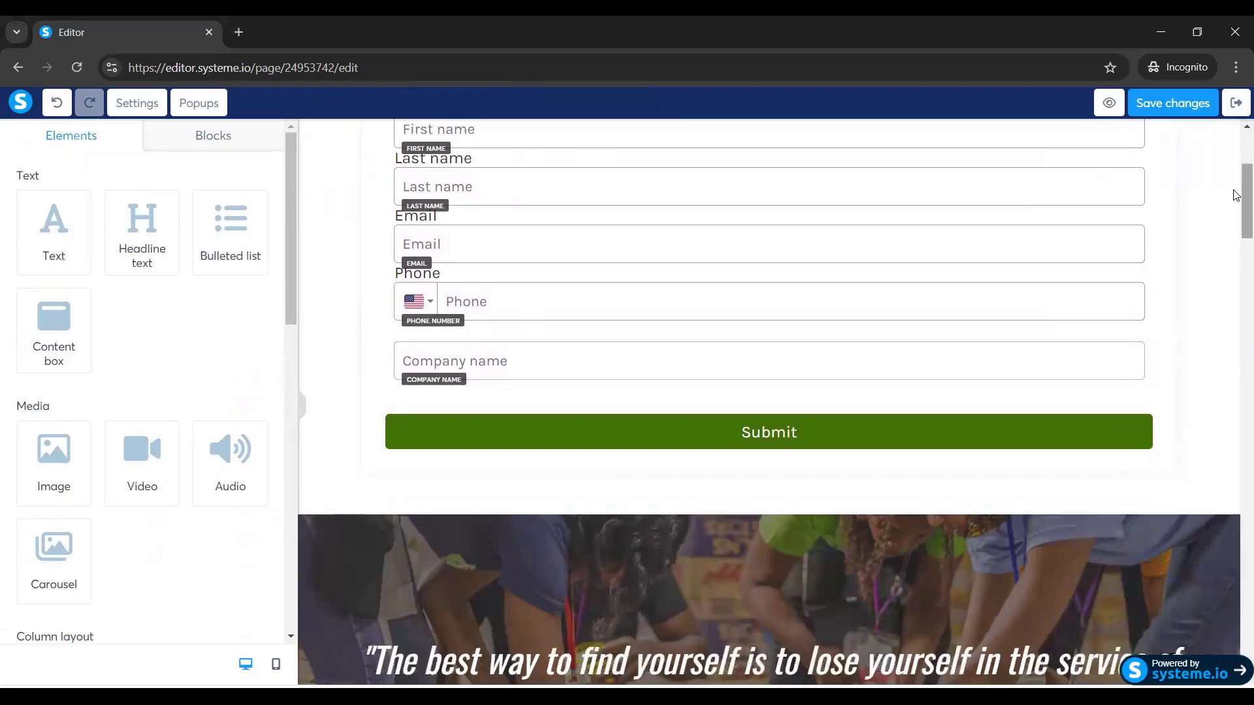
click(478, 367)
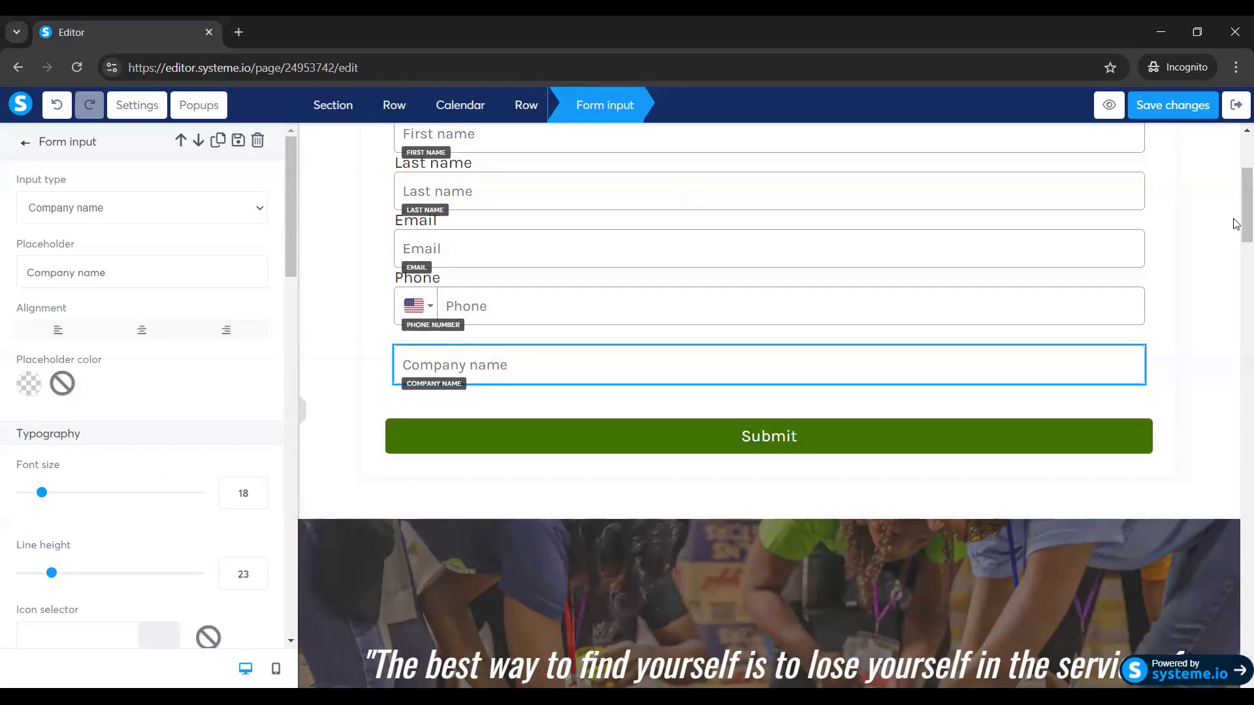
drag(1236, 208, 1236, 192)
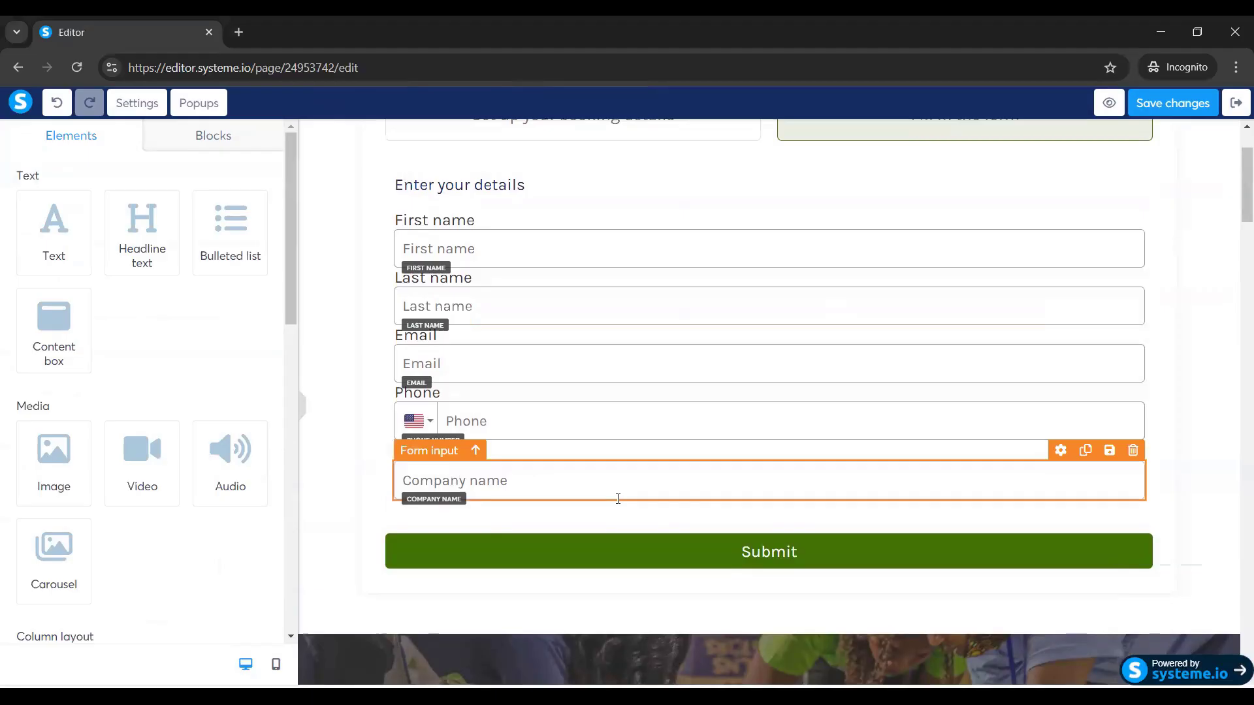
click(518, 481)
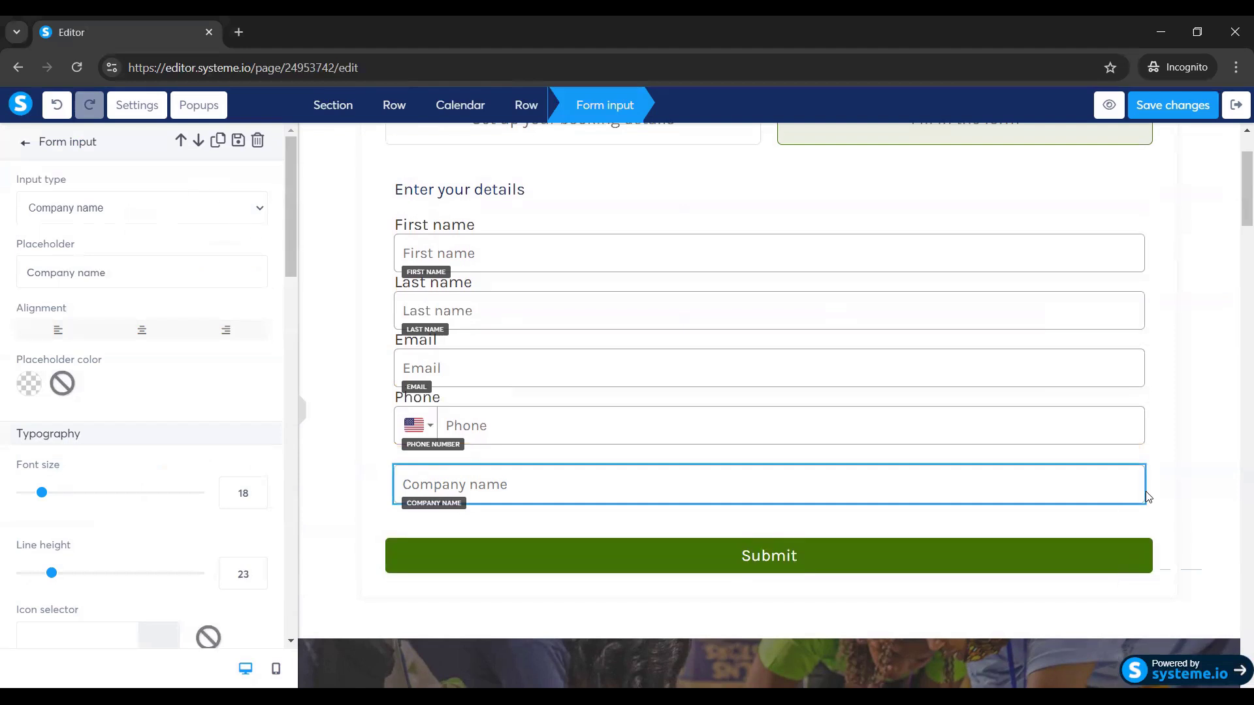
key(Escape)
click(1085, 452)
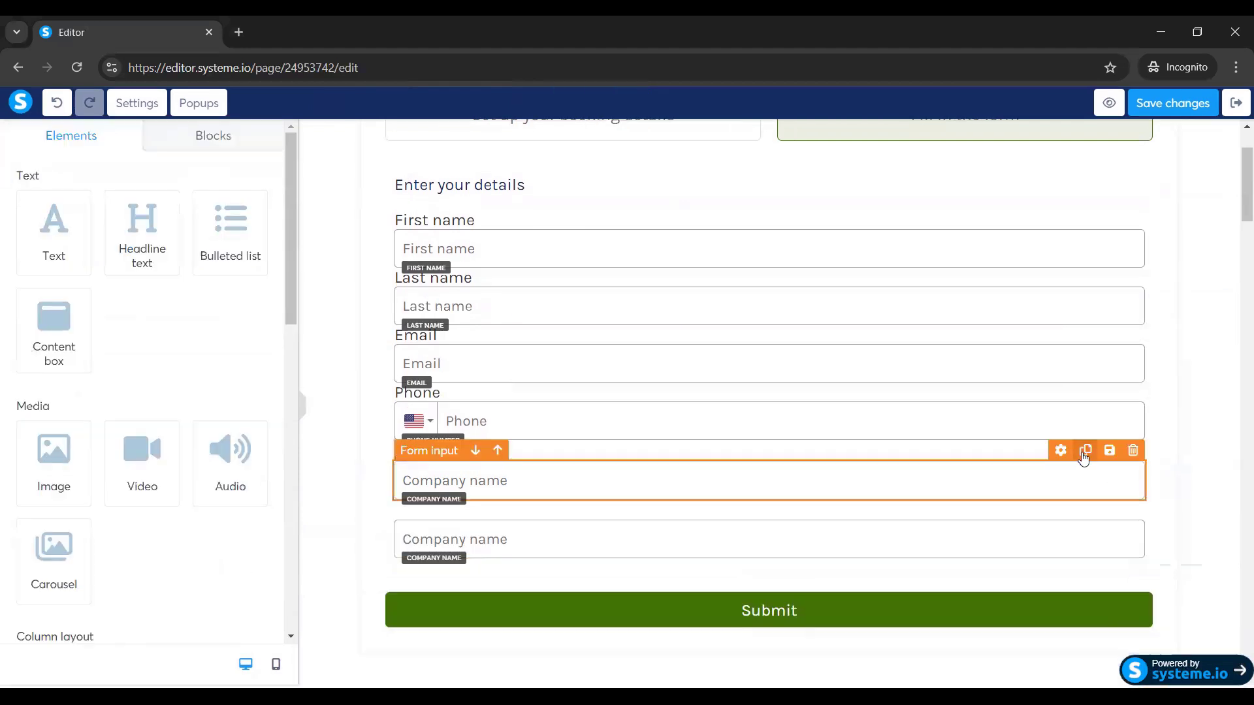
Make the duplicated field a Street address input with placeholder 'What is your monthly income?'.
click(529, 537)
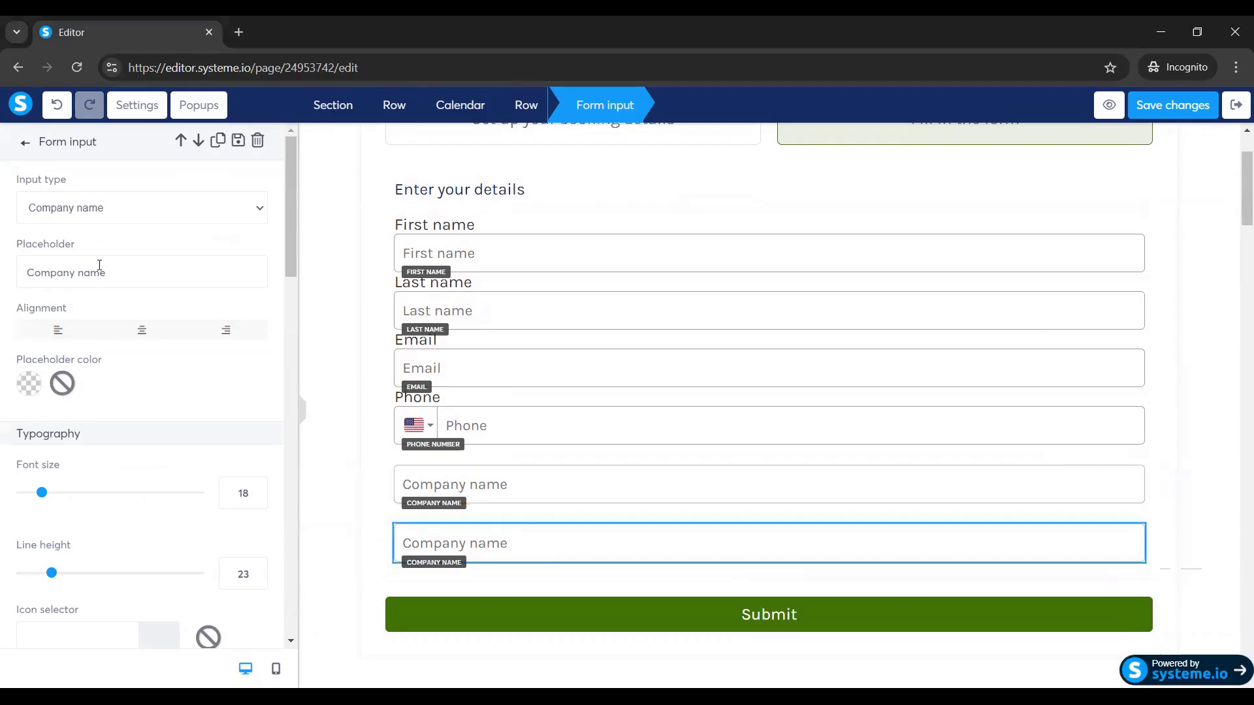
click(126, 275)
key(BackSpace)
key(BackSpace)
key(BackSpace)
key(BackSpace)
key(BackSpace)
key(BackSpace)
key(BackSpace)
key(BackSpace)
key(BackSpace)
key(BackSpace)
key(BackSpace)
text(W)
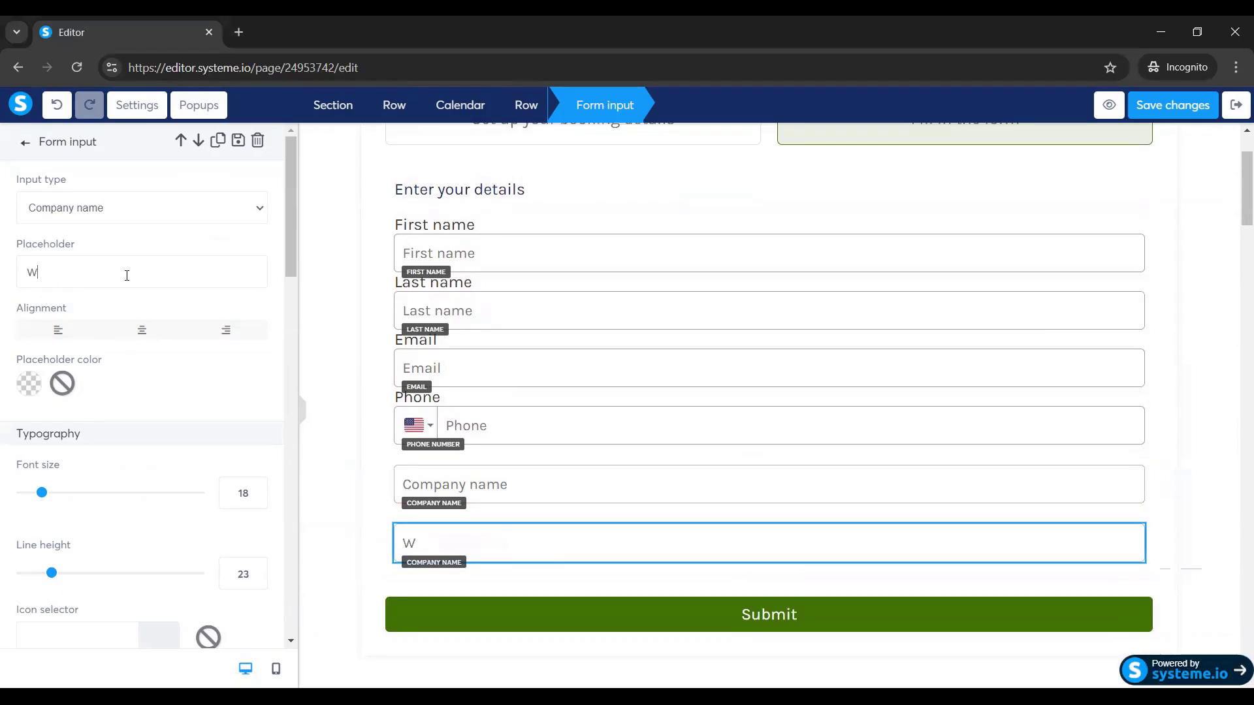
text(hat is your mo)
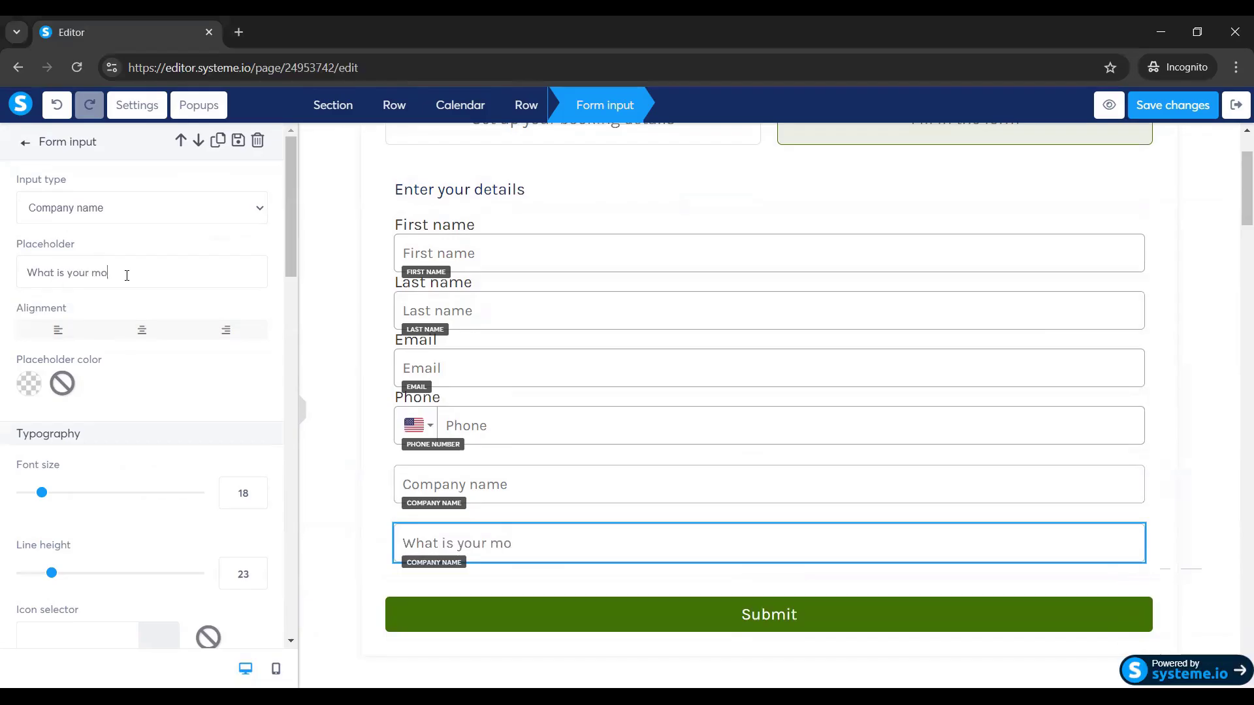
text(nthly income)
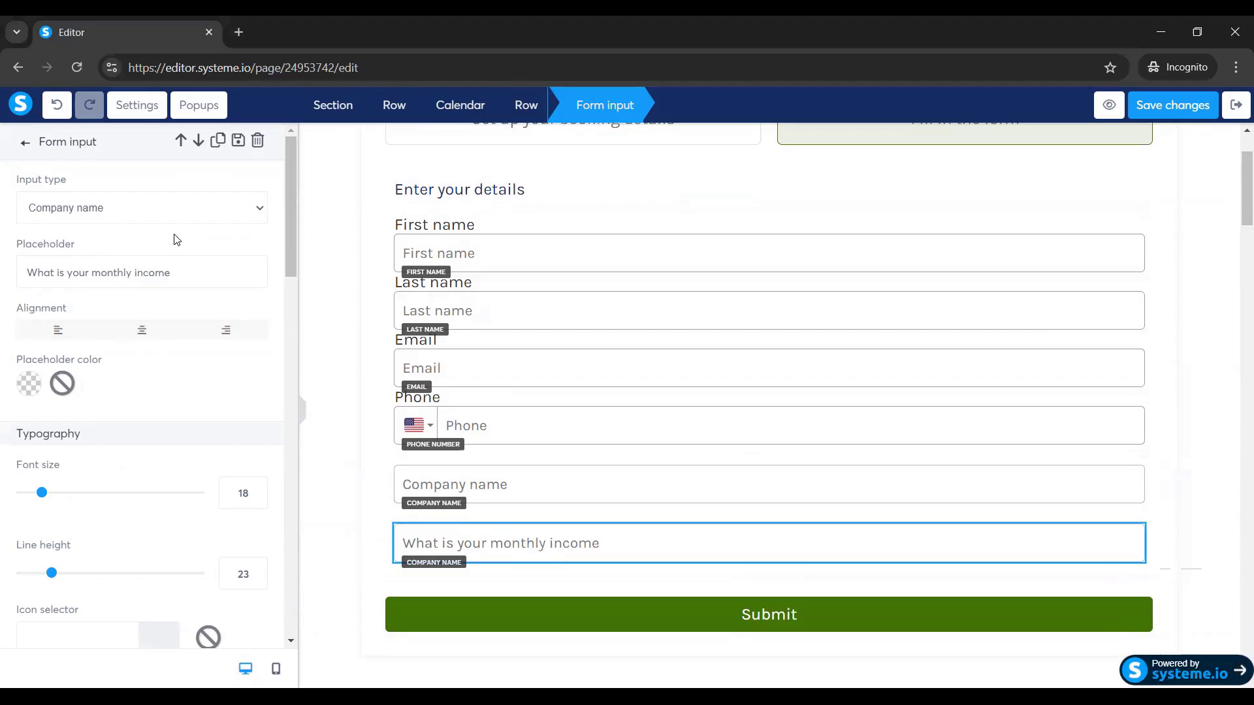
click(121, 214)
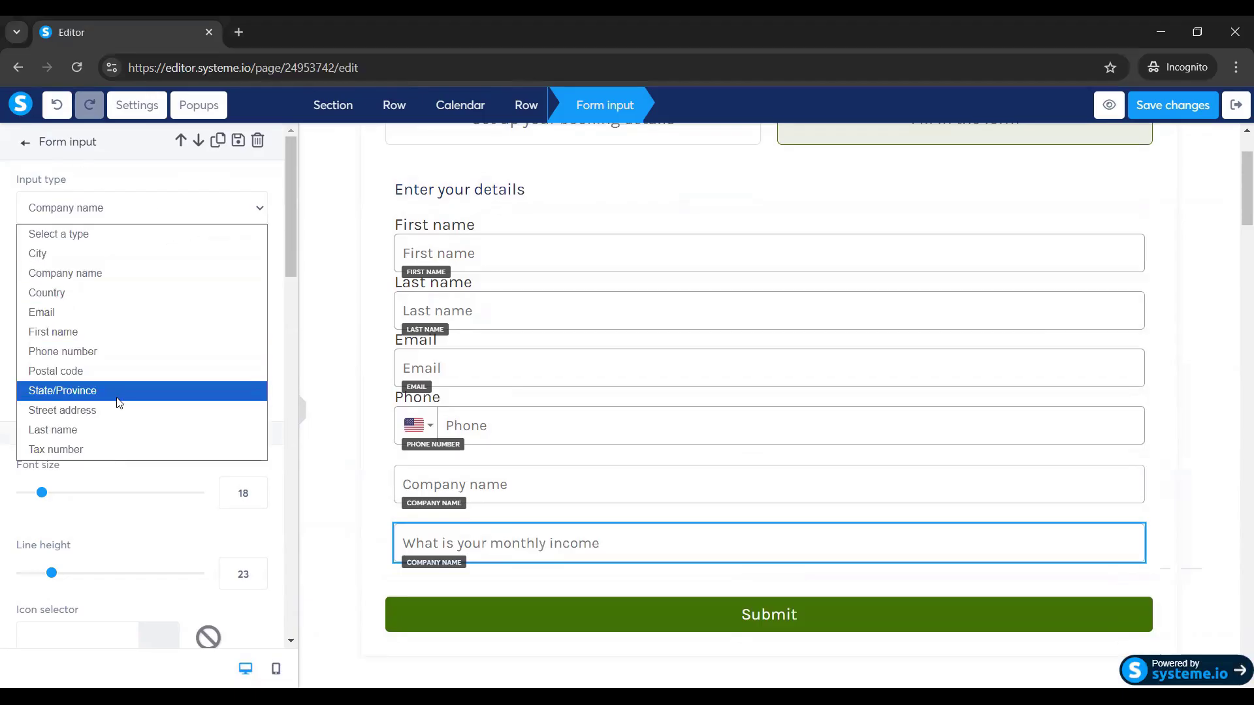
click(77, 414)
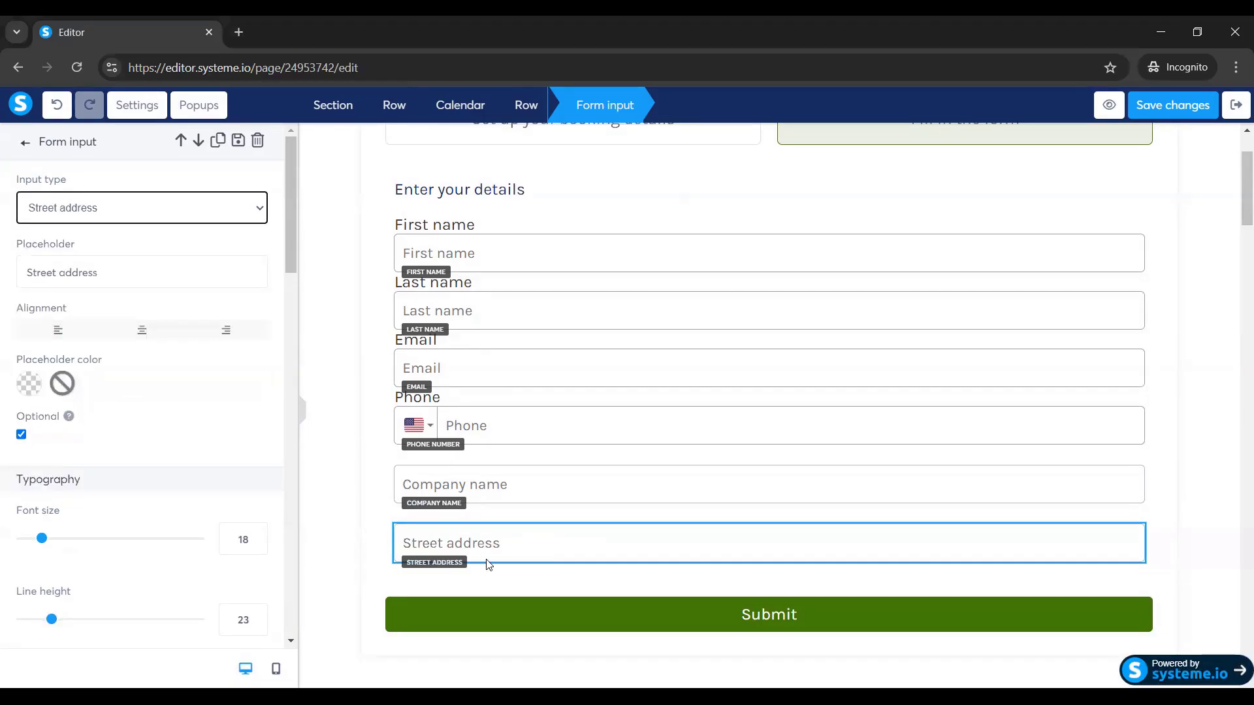
click(111, 270)
key(ctrl+a)
key(BackSpace)
text(What )
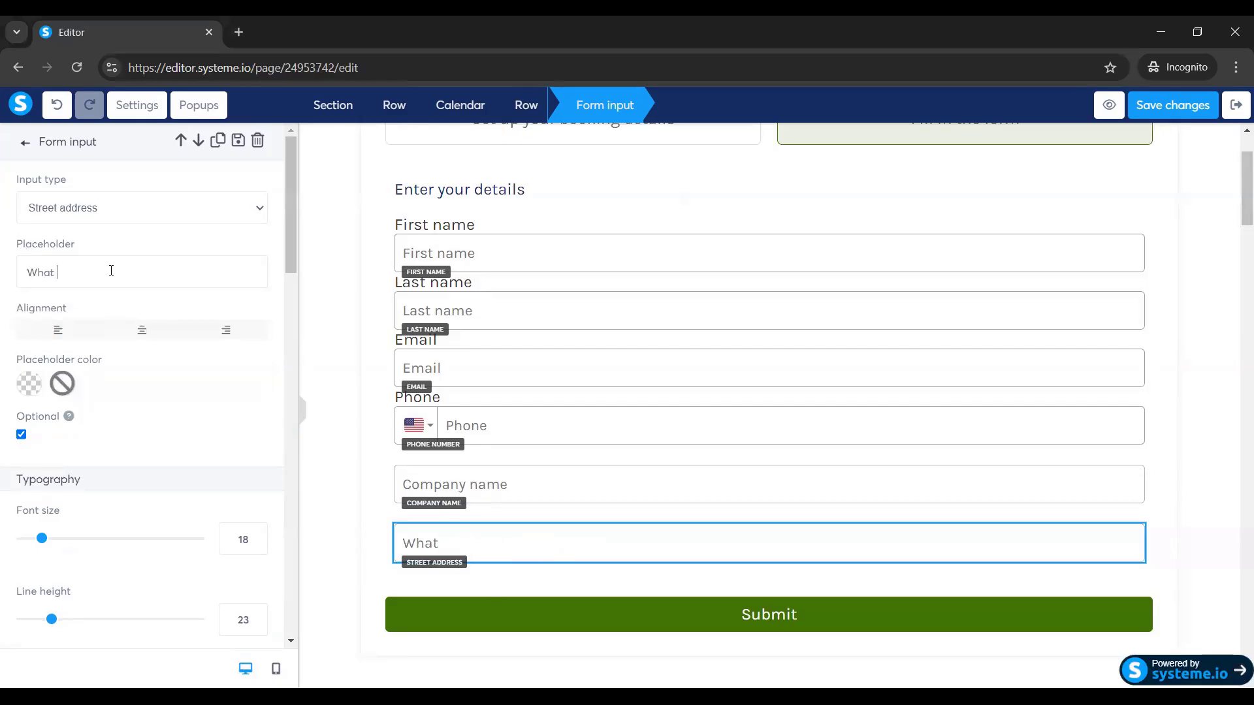
text(is your monthly income)
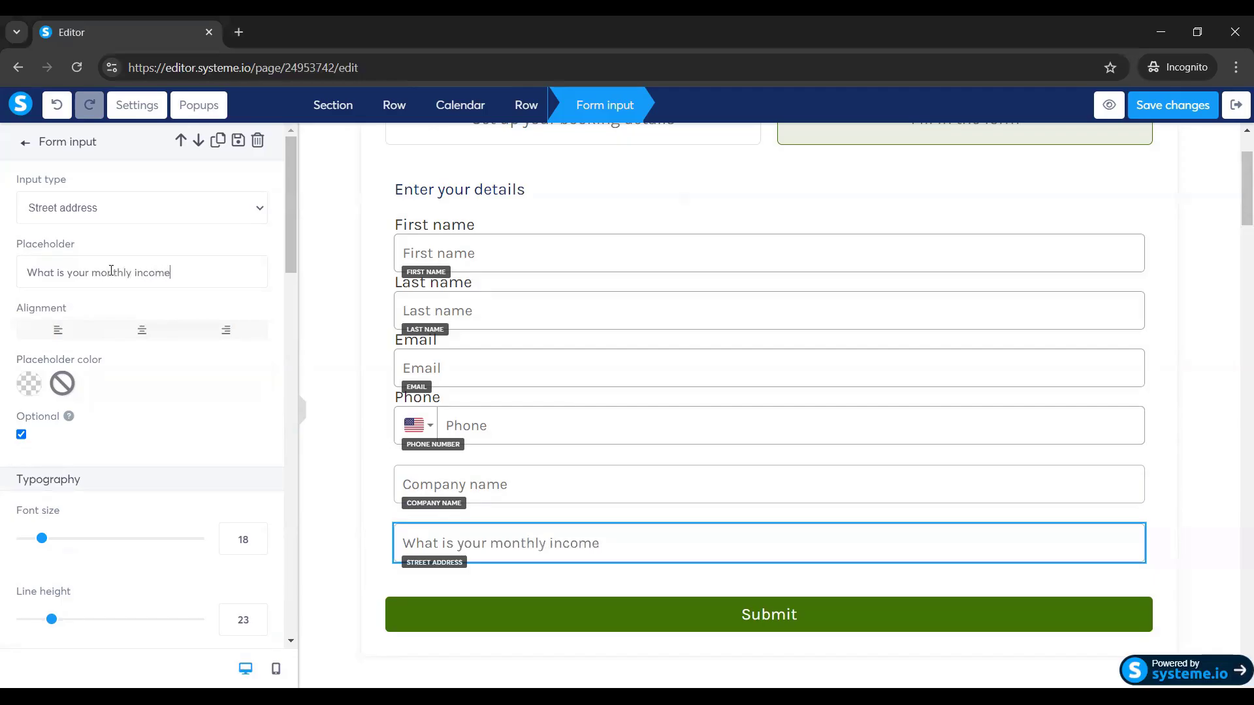
text(?)
click(1237, 193)
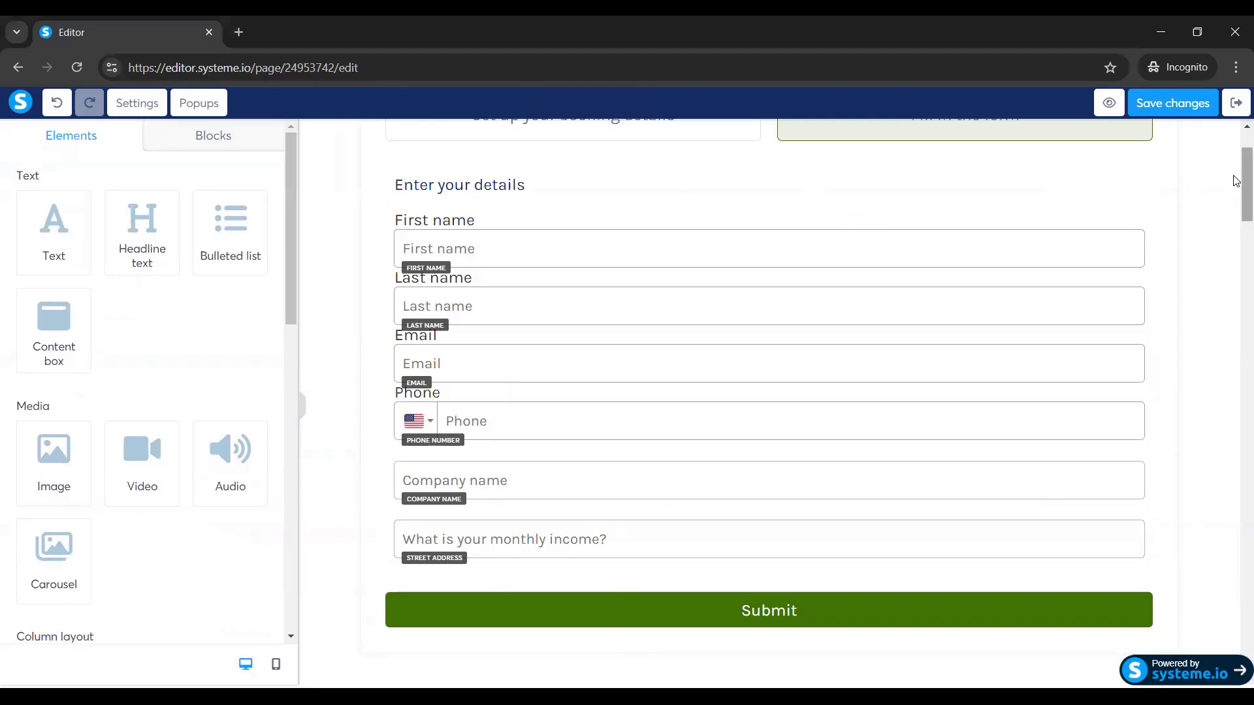
Save the page changes and return to the funnel dashboard.
scroll(1237, 181, up, 2)
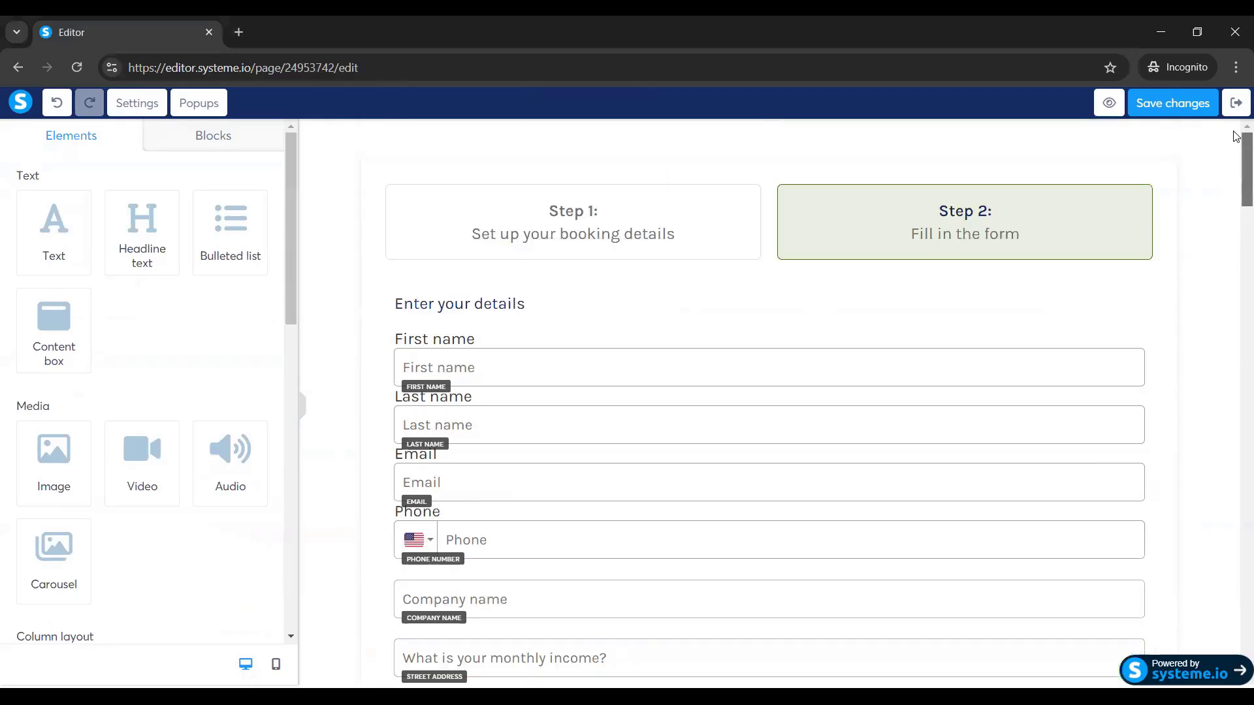
click(1179, 106)
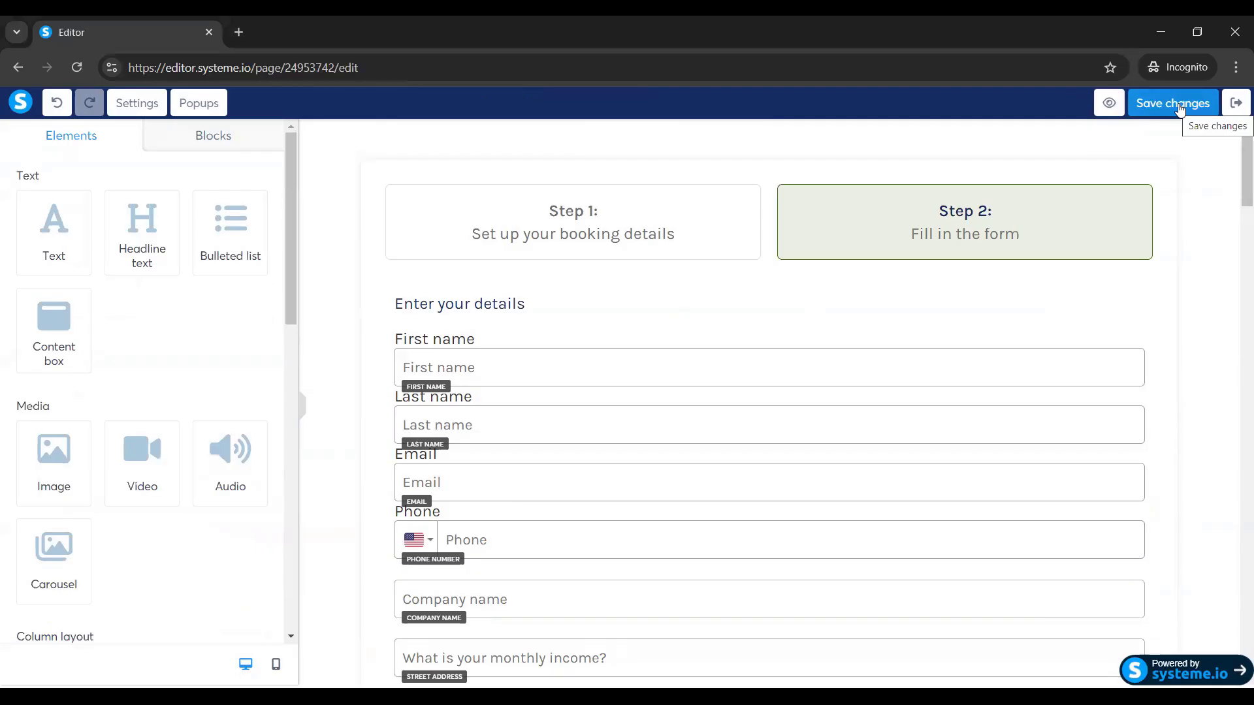
click(1180, 106)
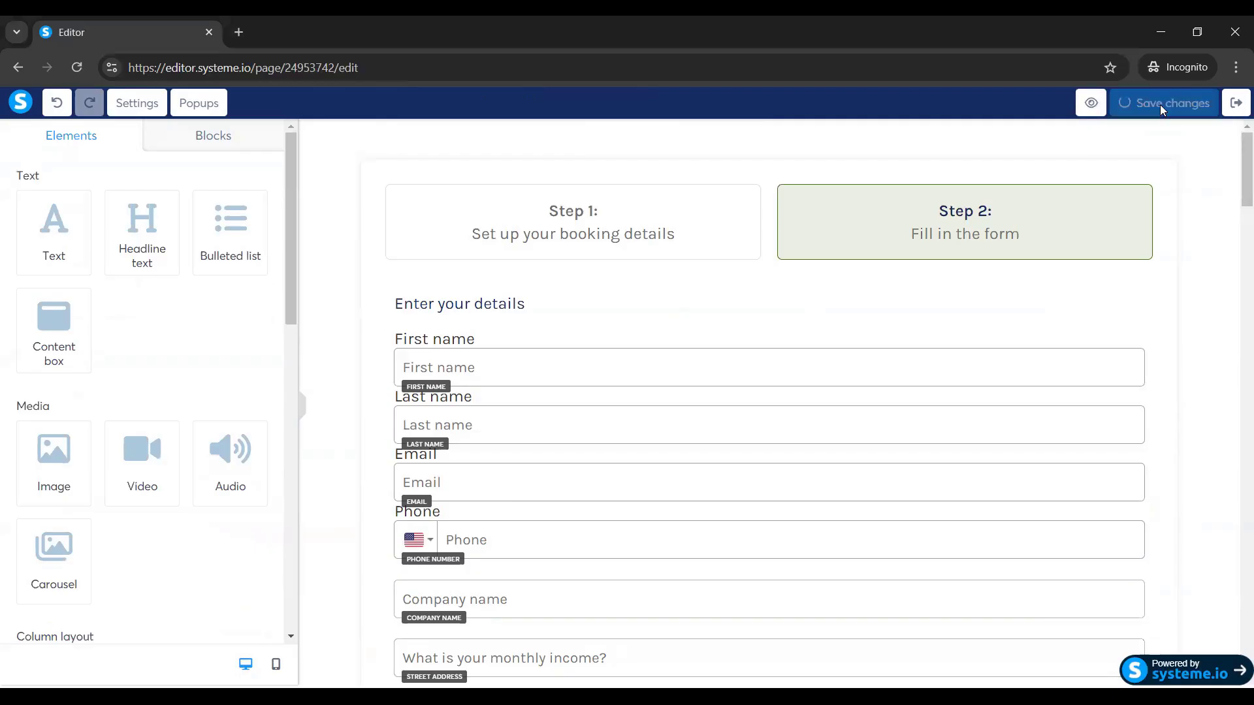
click(1233, 111)
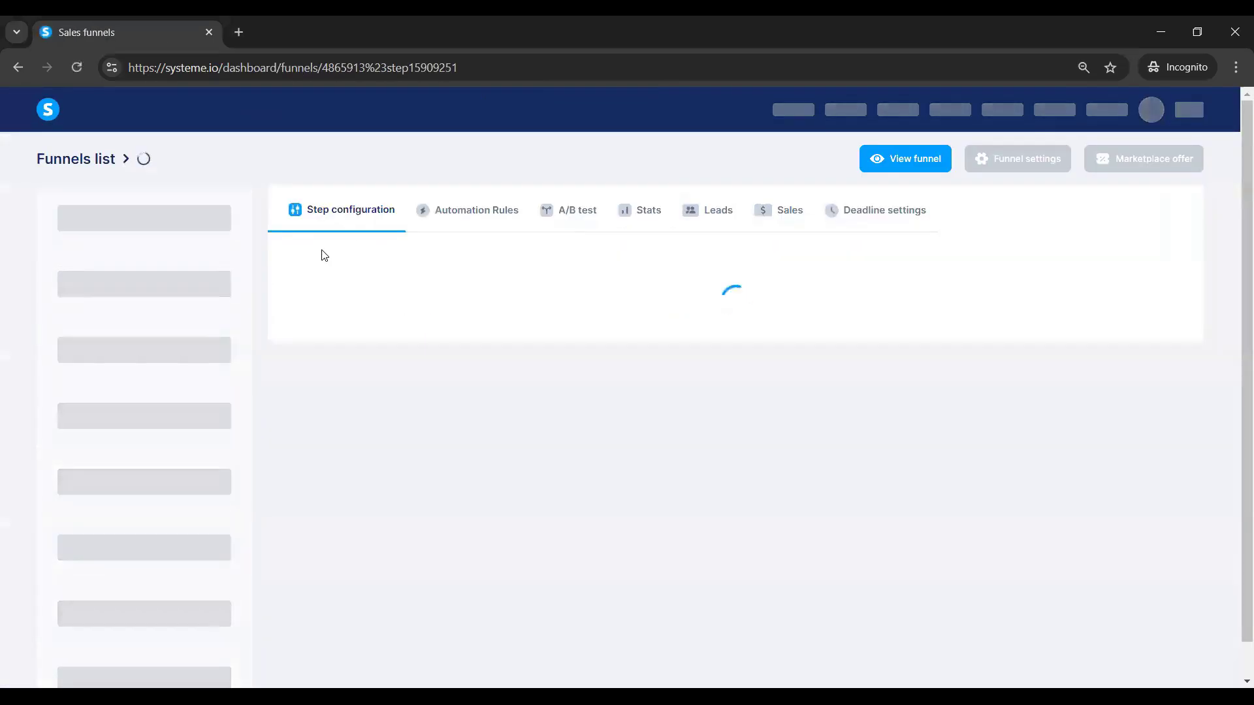
Preview the Thank You page live, then preview the Squeeze page step in a new tab.
click(108, 274)
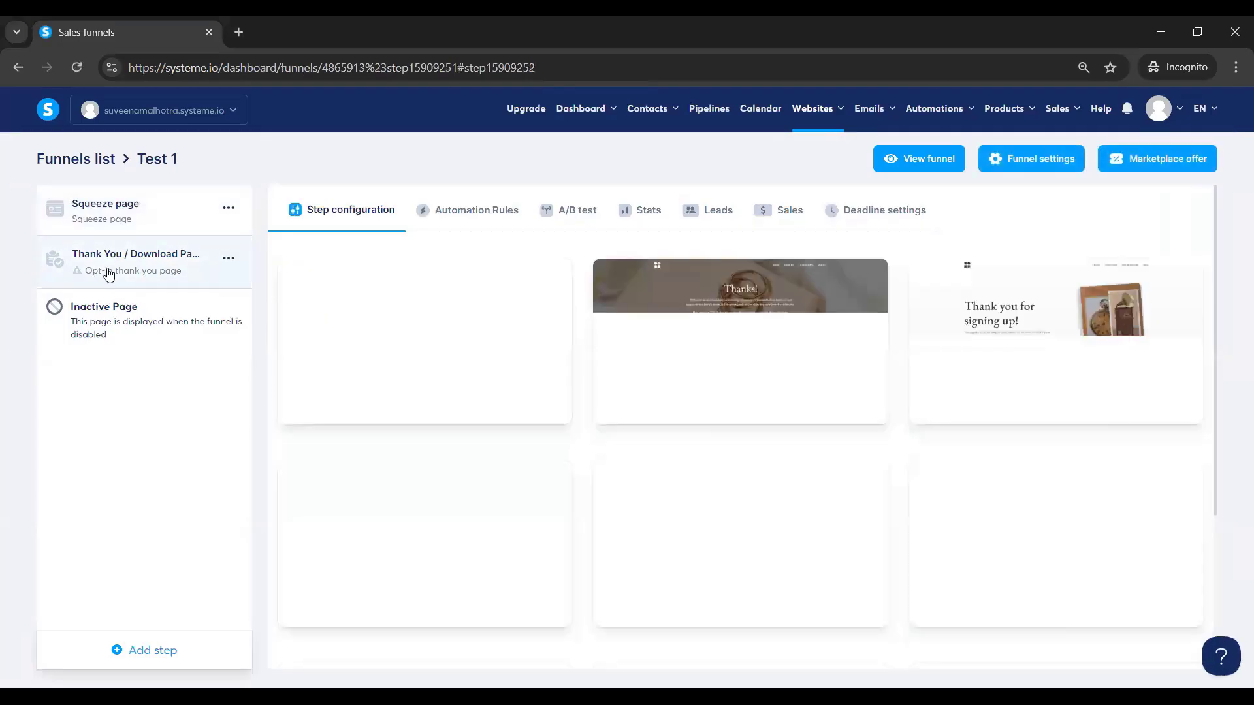
mouse_move(452, 360)
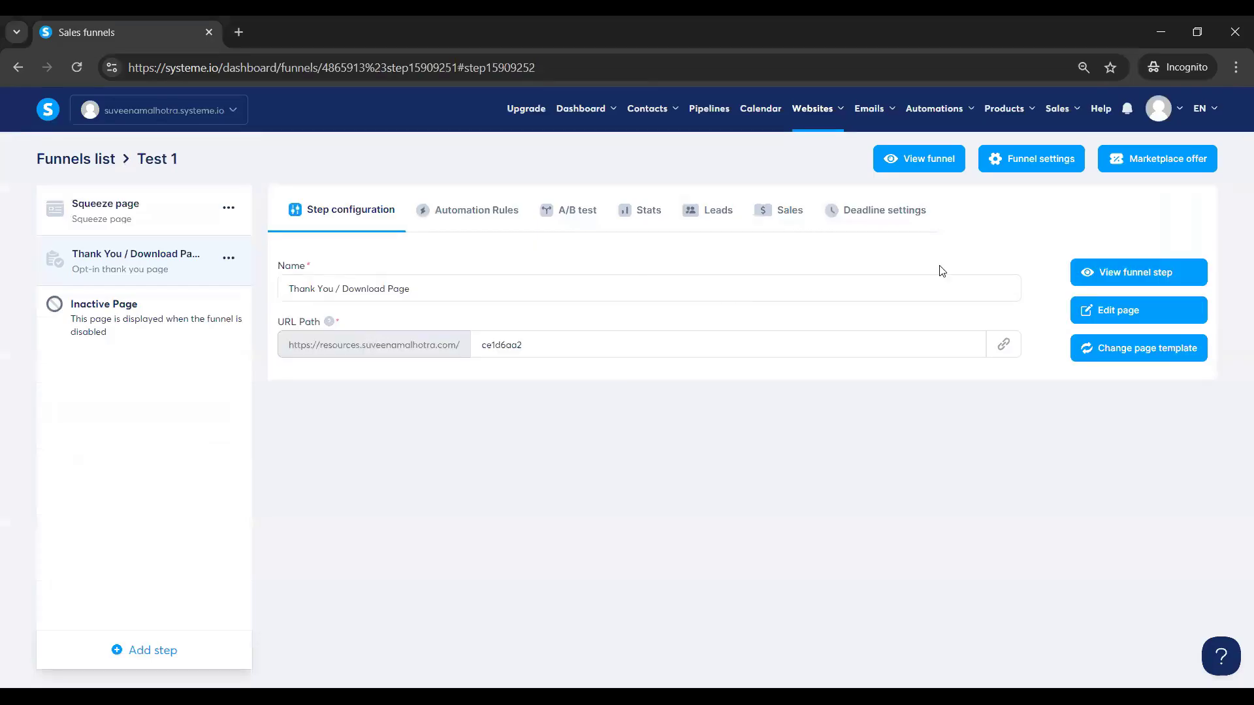
click(1133, 275)
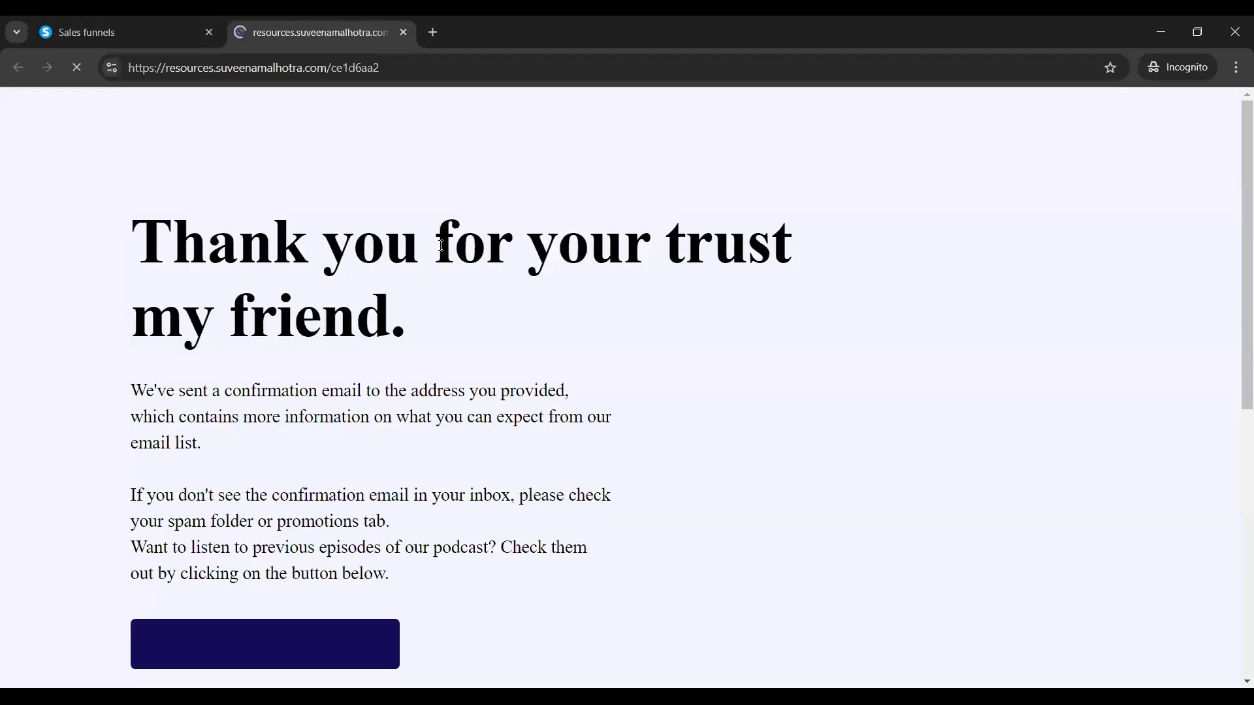
click(139, 26)
click(168, 223)
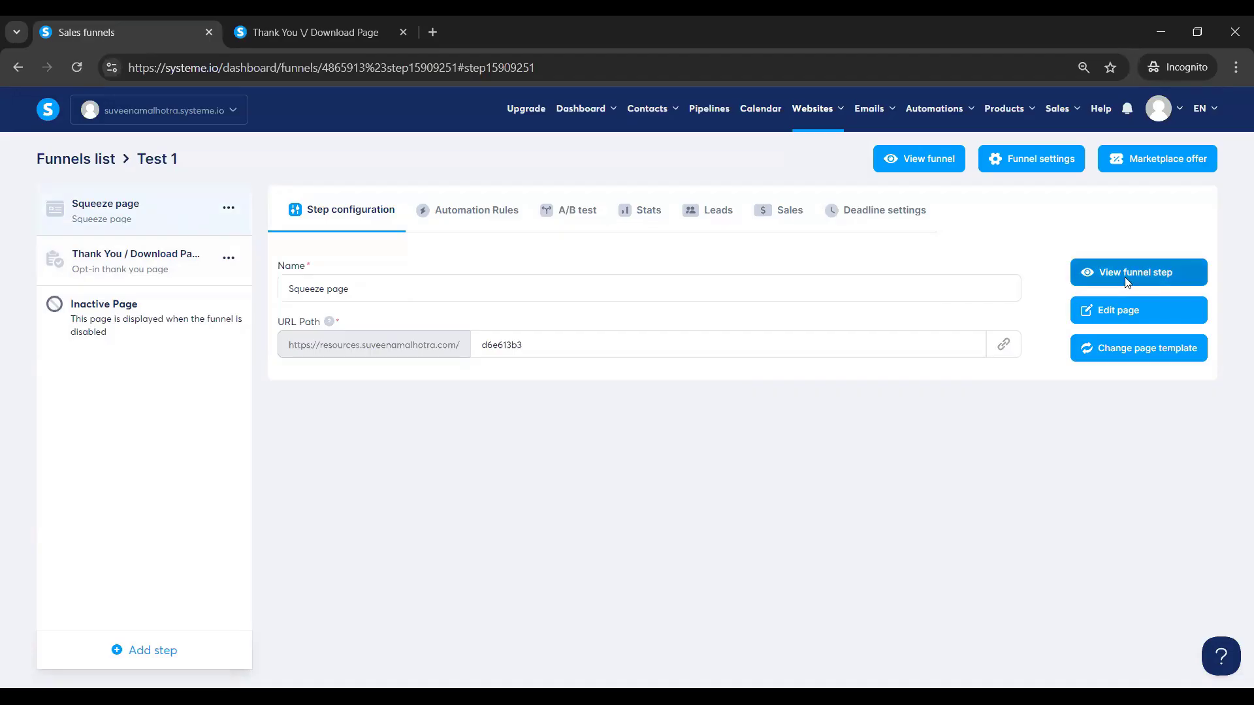
click(1126, 280)
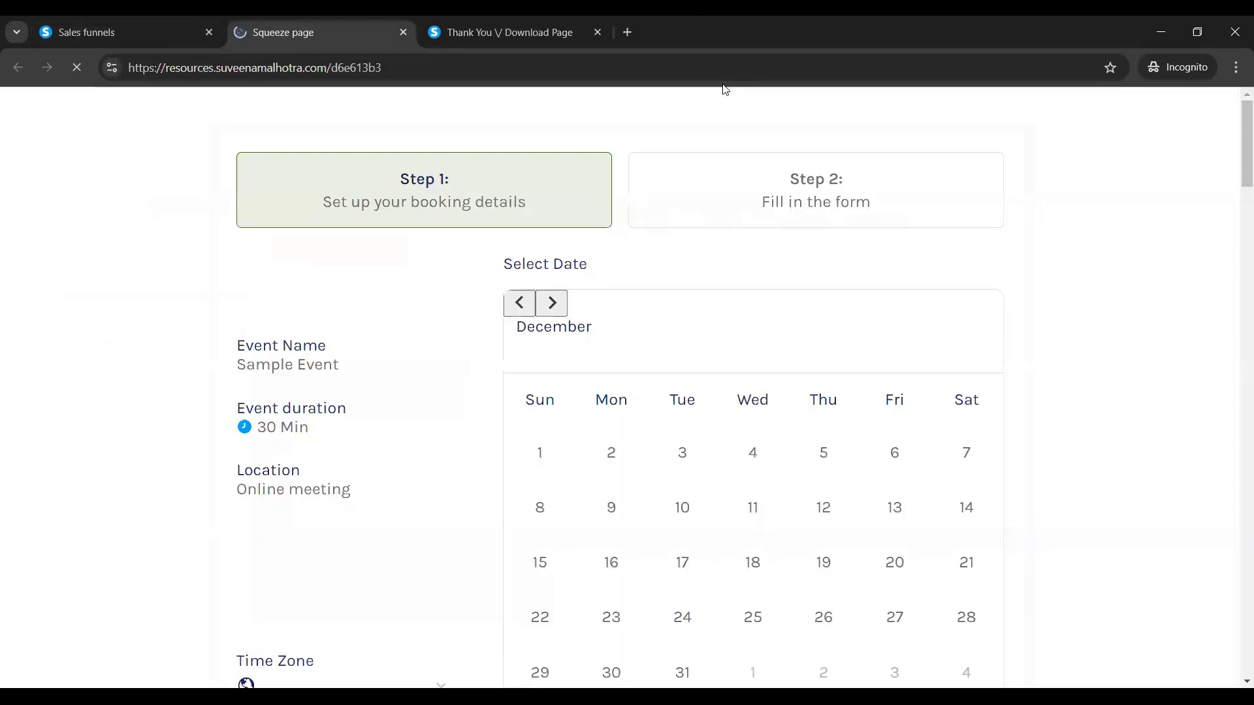
Close the Thank You tab and book December 24 at 17:10, continuing to the details form.
click(597, 32)
click(673, 593)
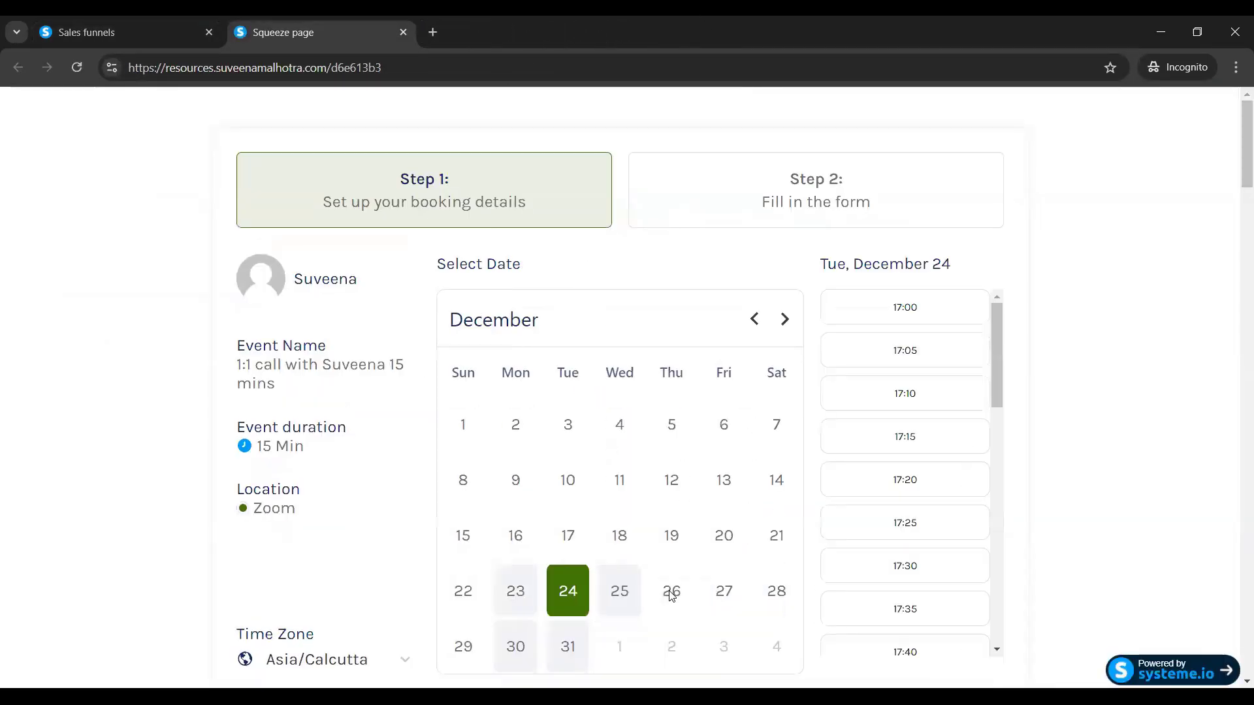
click(903, 400)
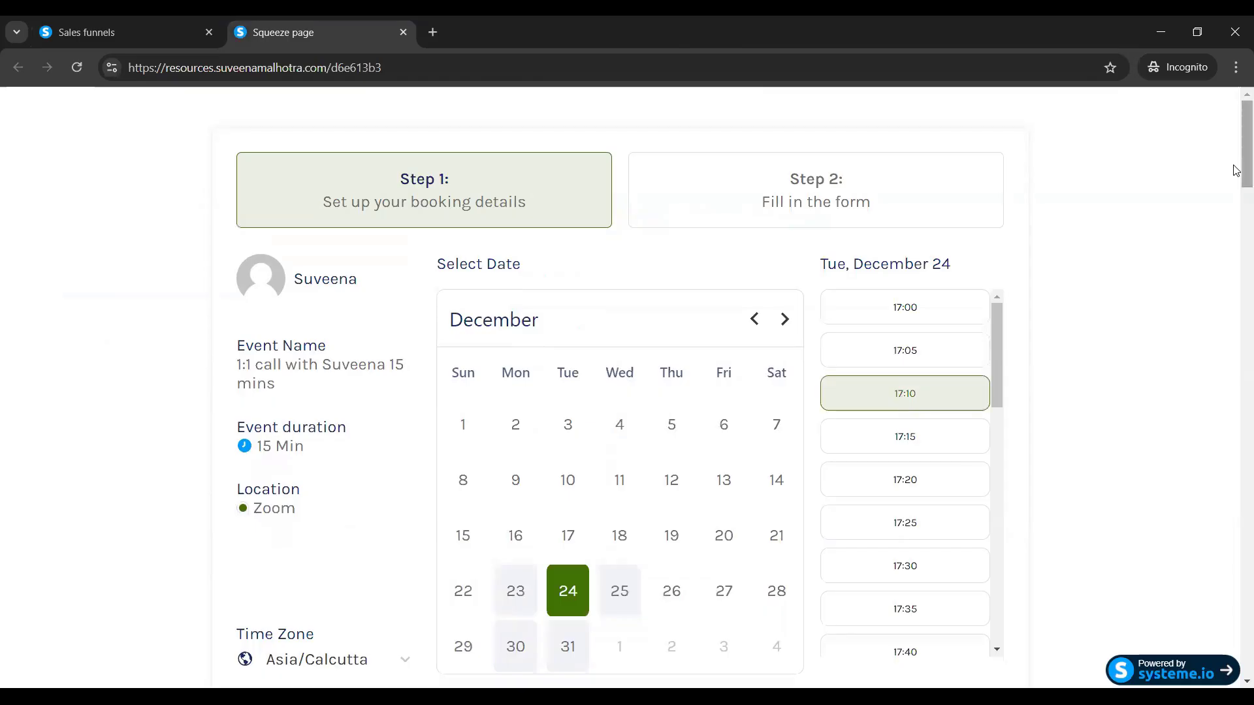
drag(1235, 168, 1240, 213)
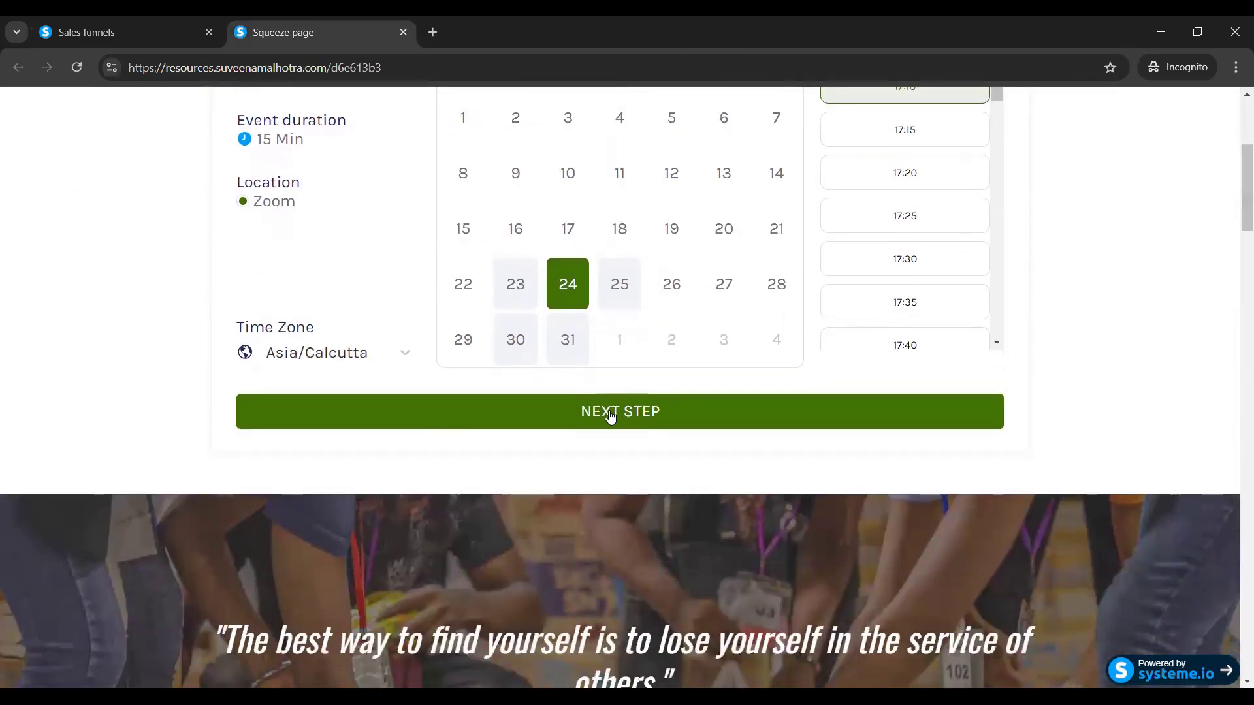
click(609, 416)
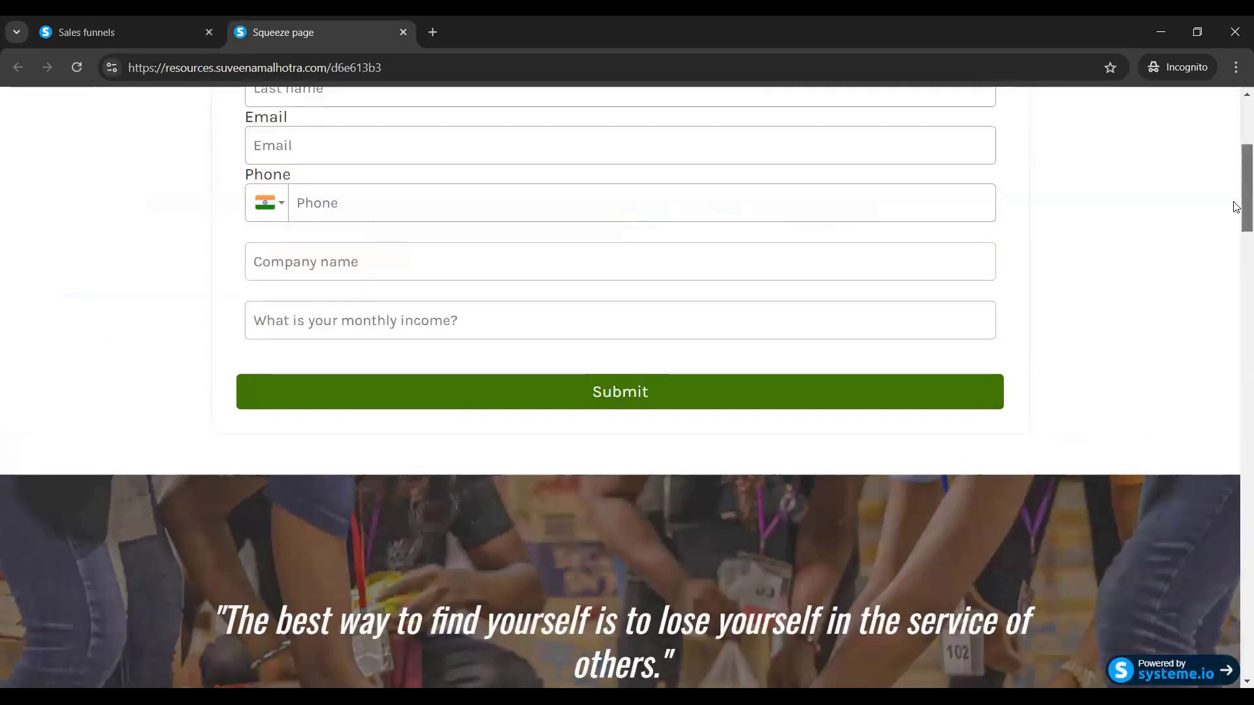
drag(1236, 208, 1237, 168)
Fill in first name, email, phone, company 'NA' and income '$10000', then submit.
click(344, 310)
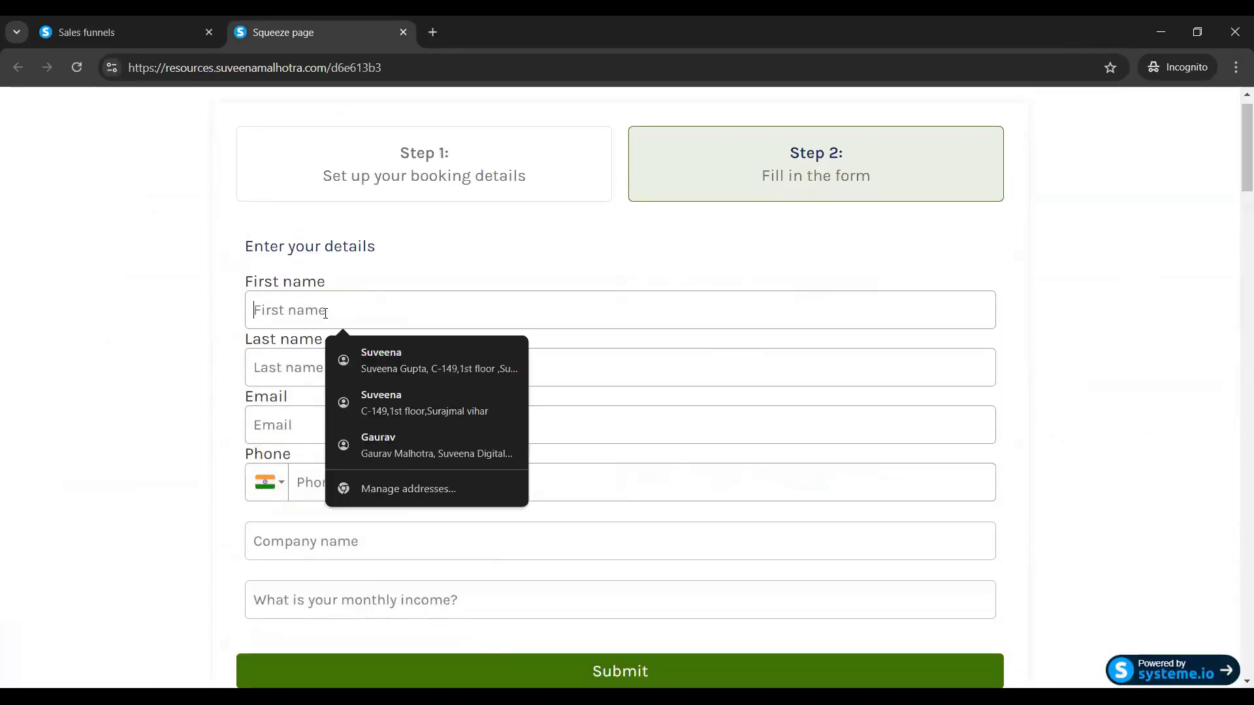
text(S)
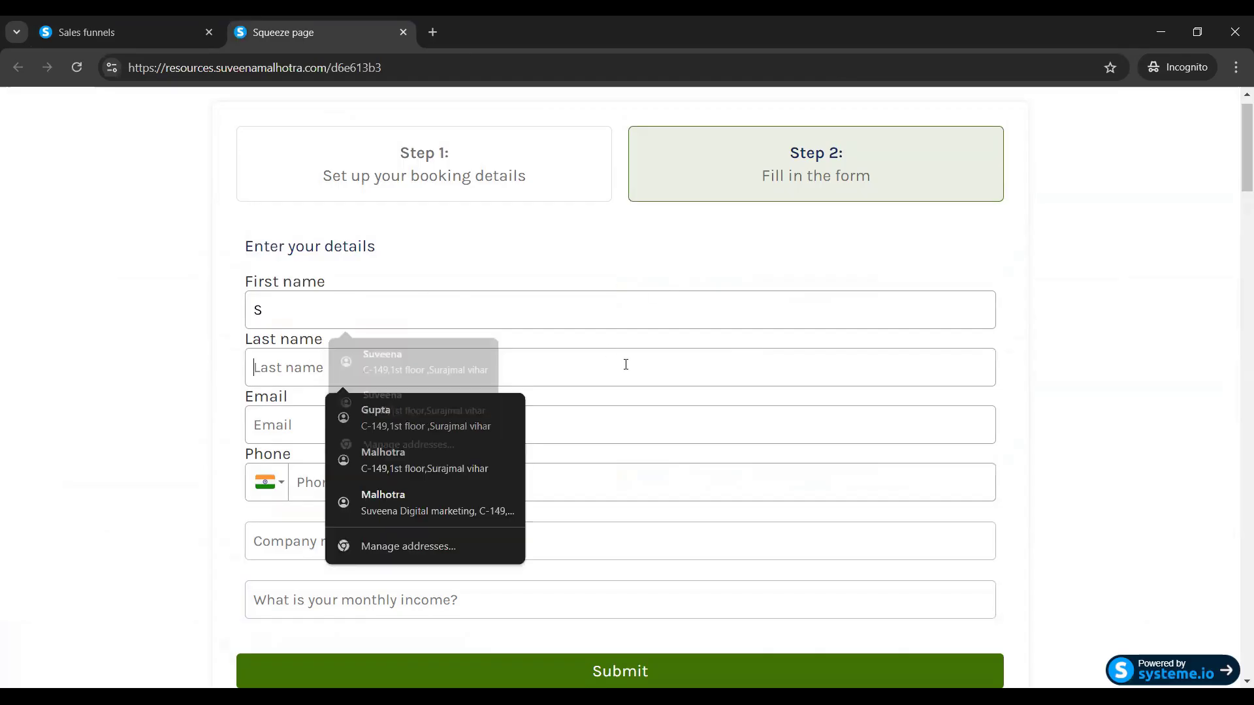
text(M)
click(260, 428)
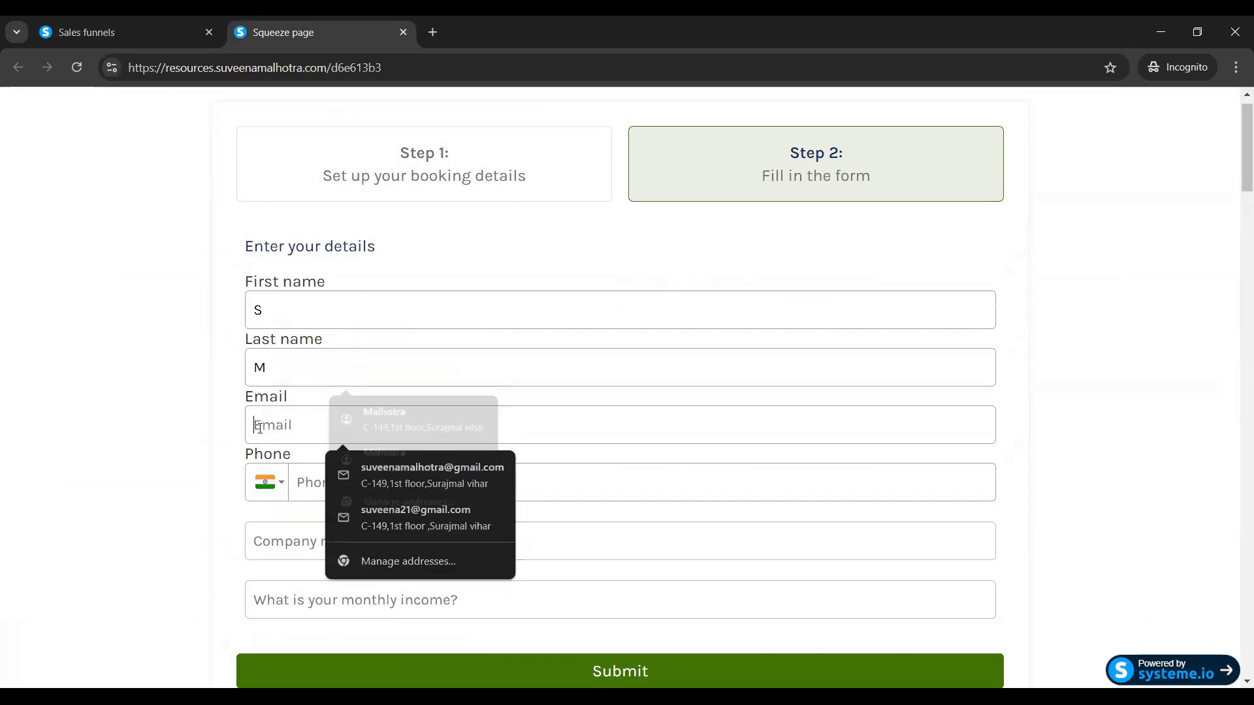
text(a@gm)
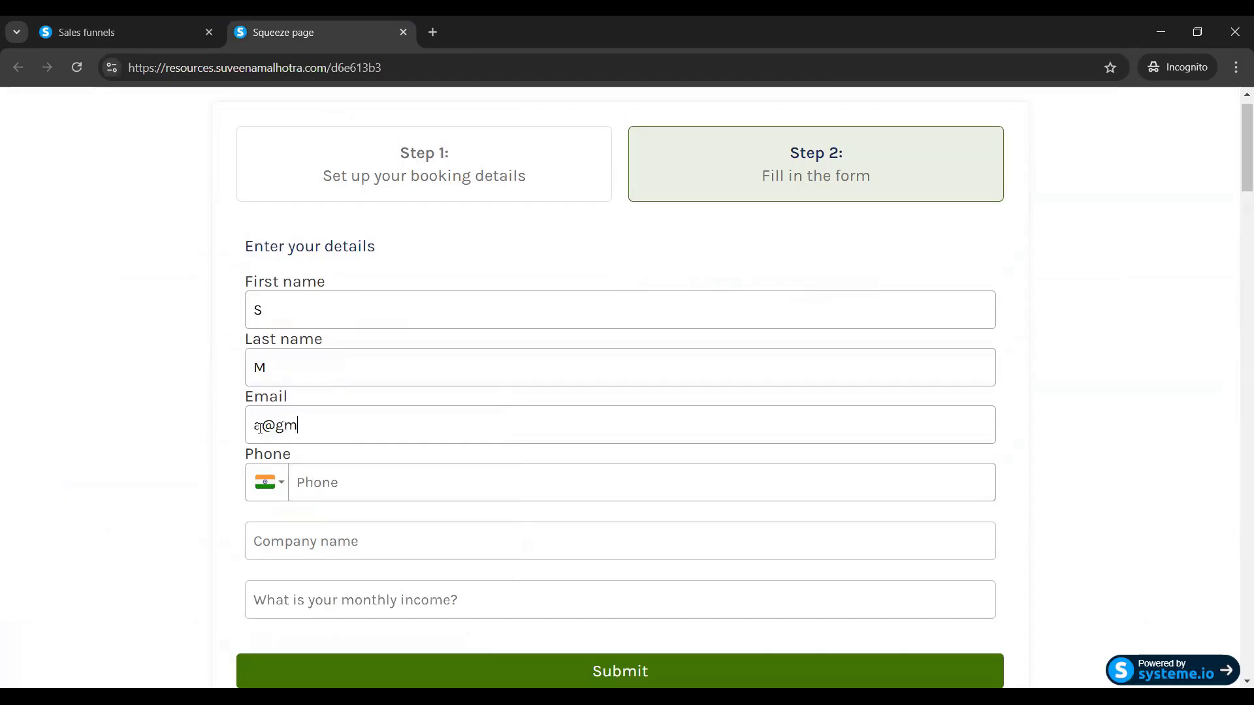
text(ail.com)
click(368, 478)
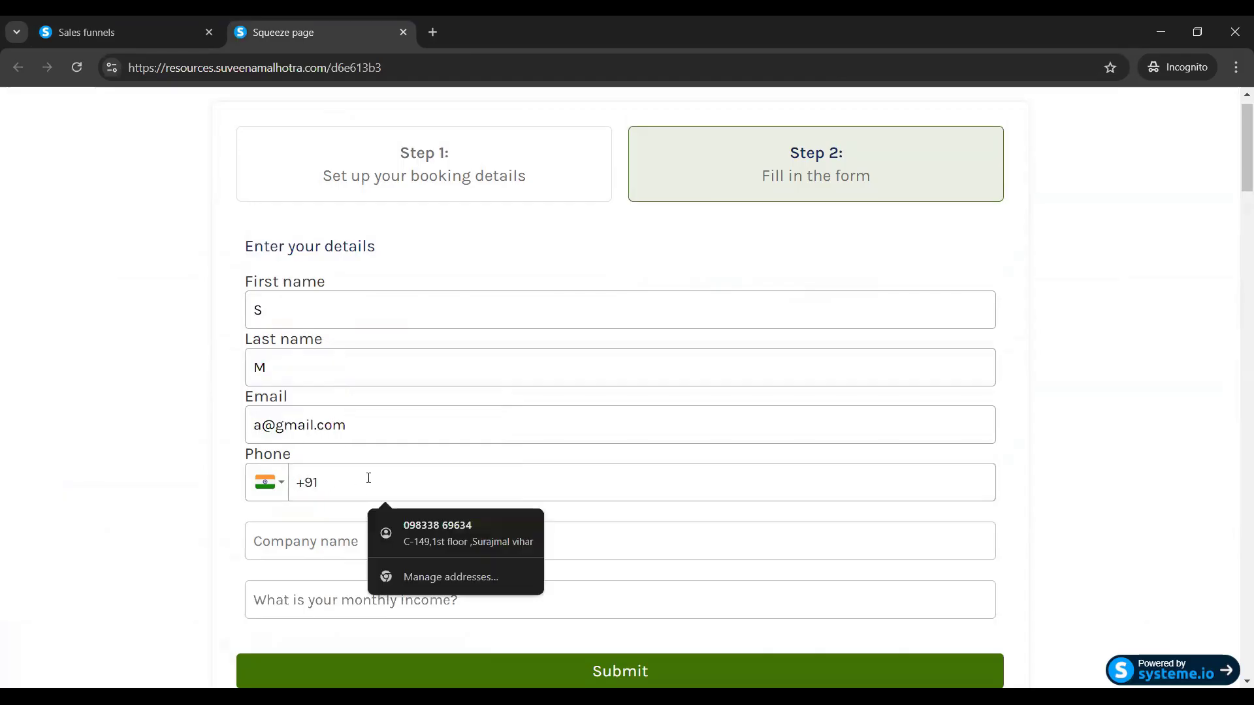
text(99999 )
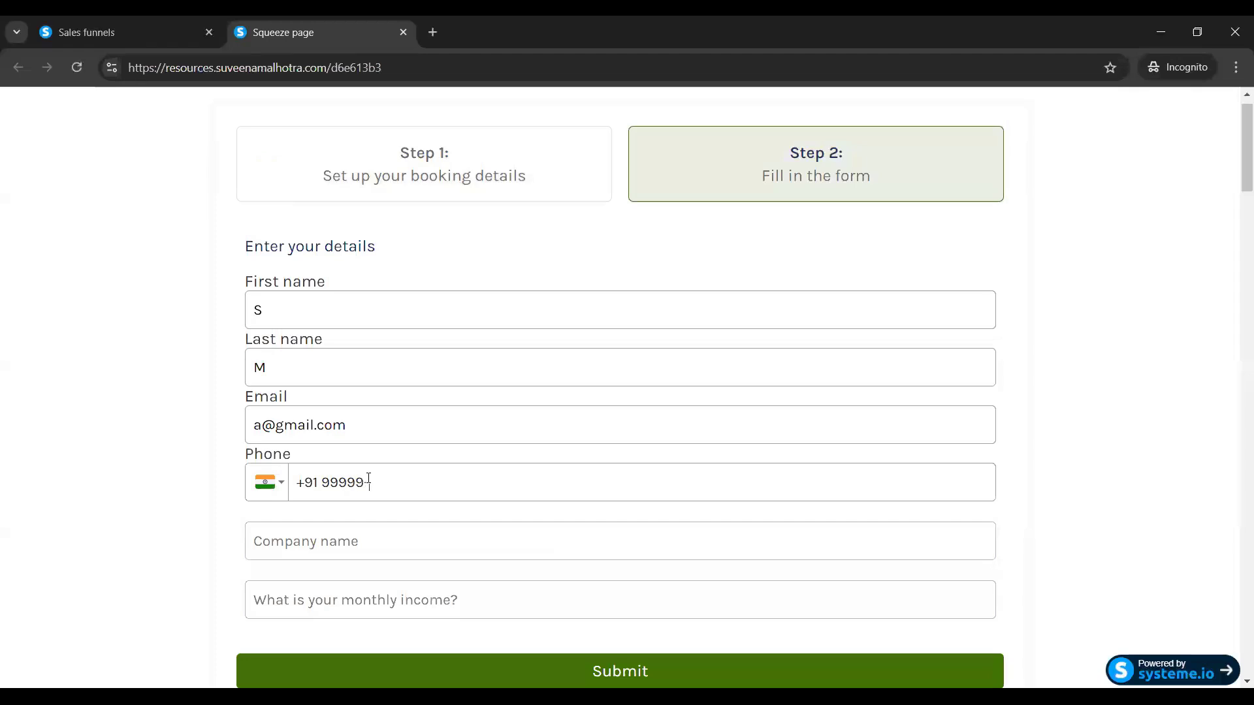
text(99999)
click(345, 537)
text(NA)
click(297, 600)
text(Na)
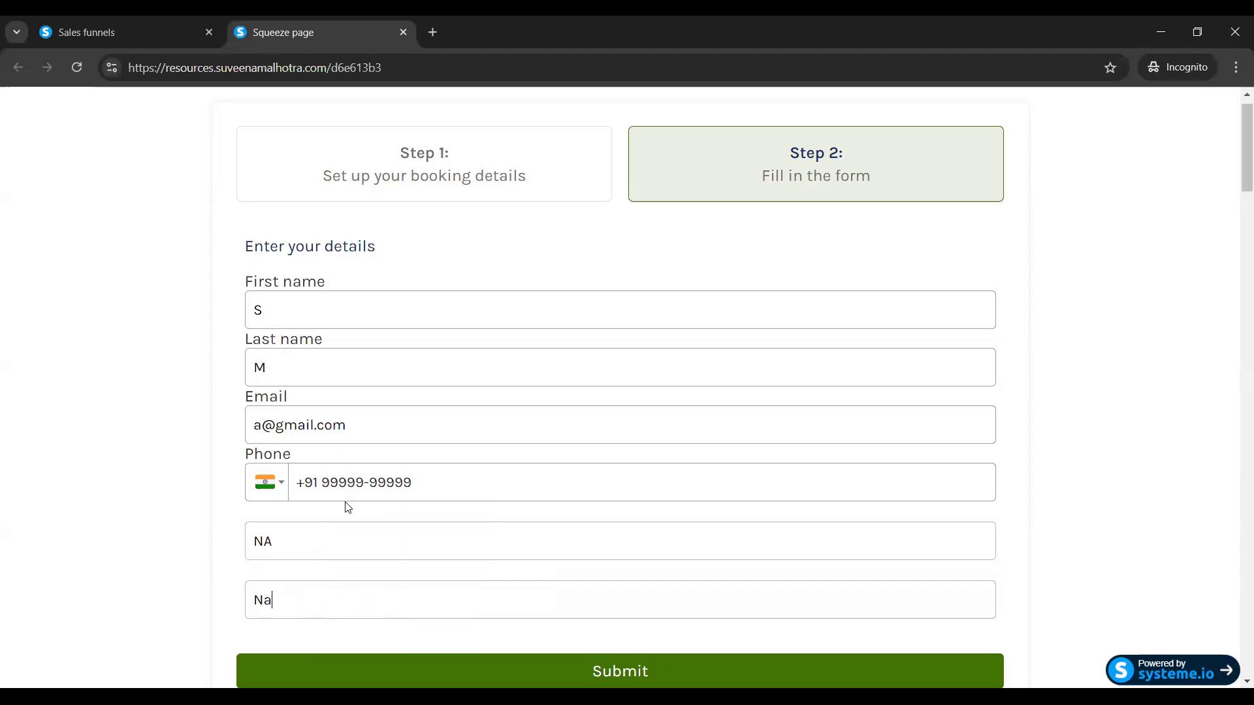
key(BackSpace)
key(BackSpace)
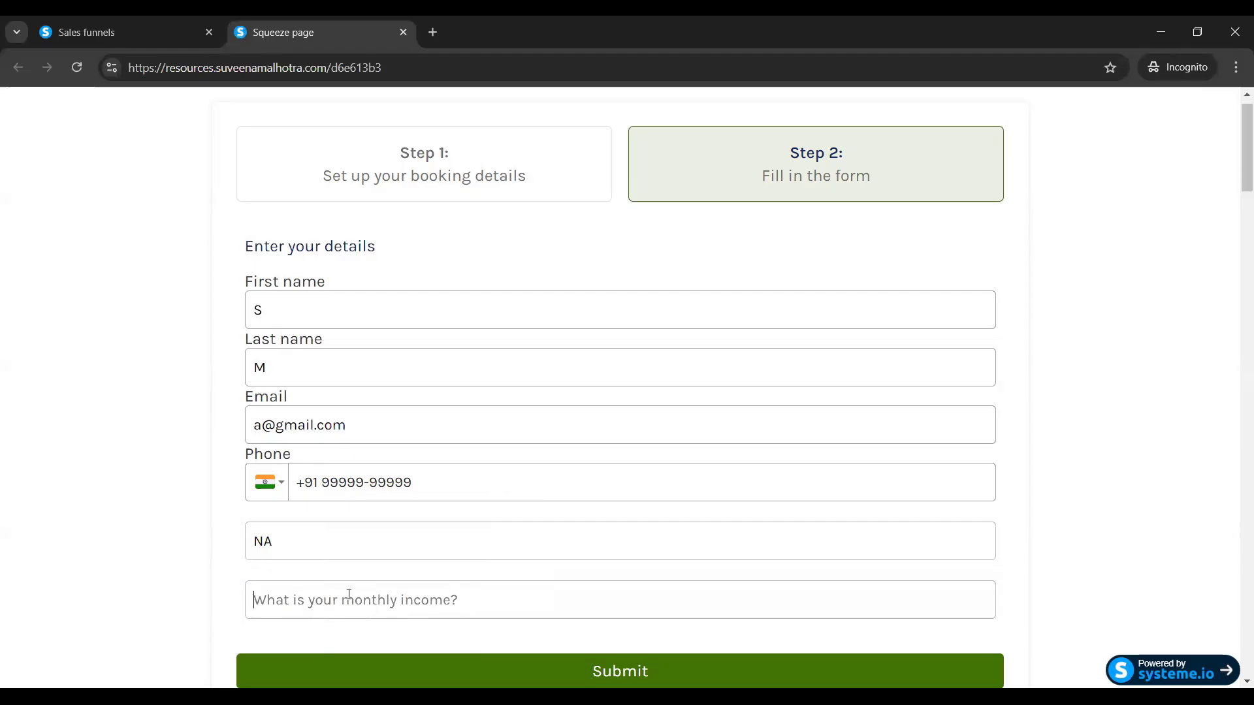
text($10000)
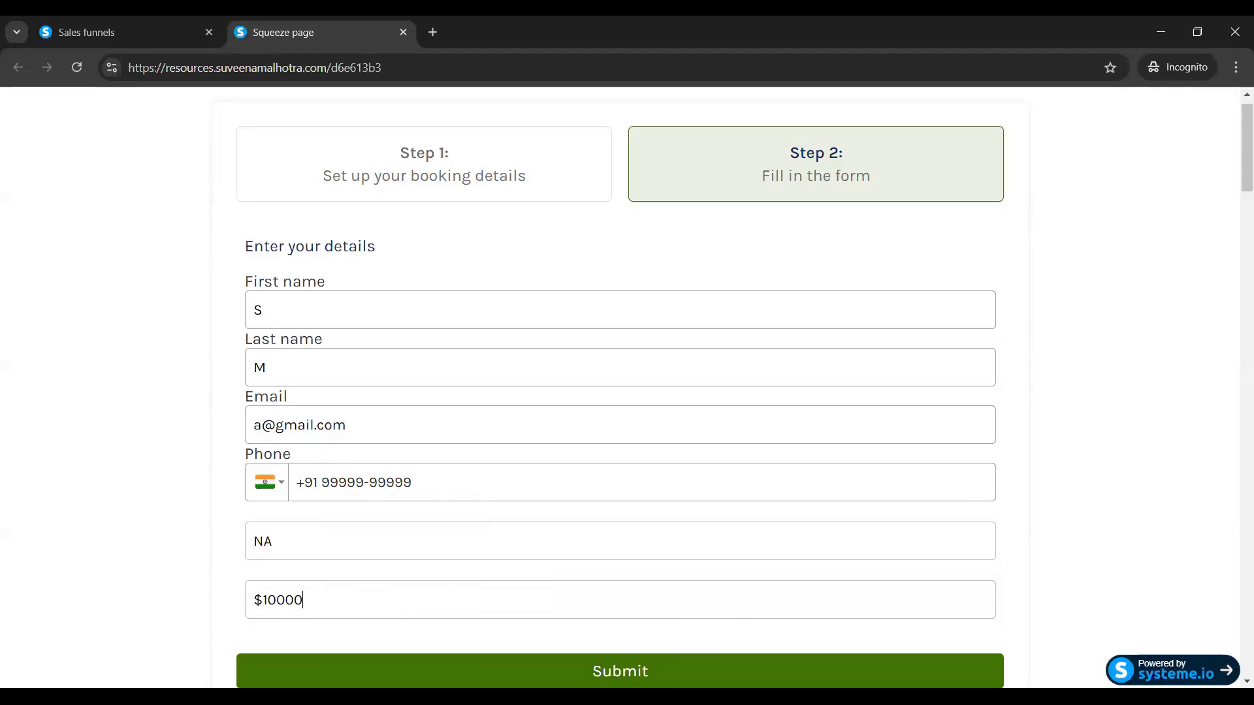
key(Return)
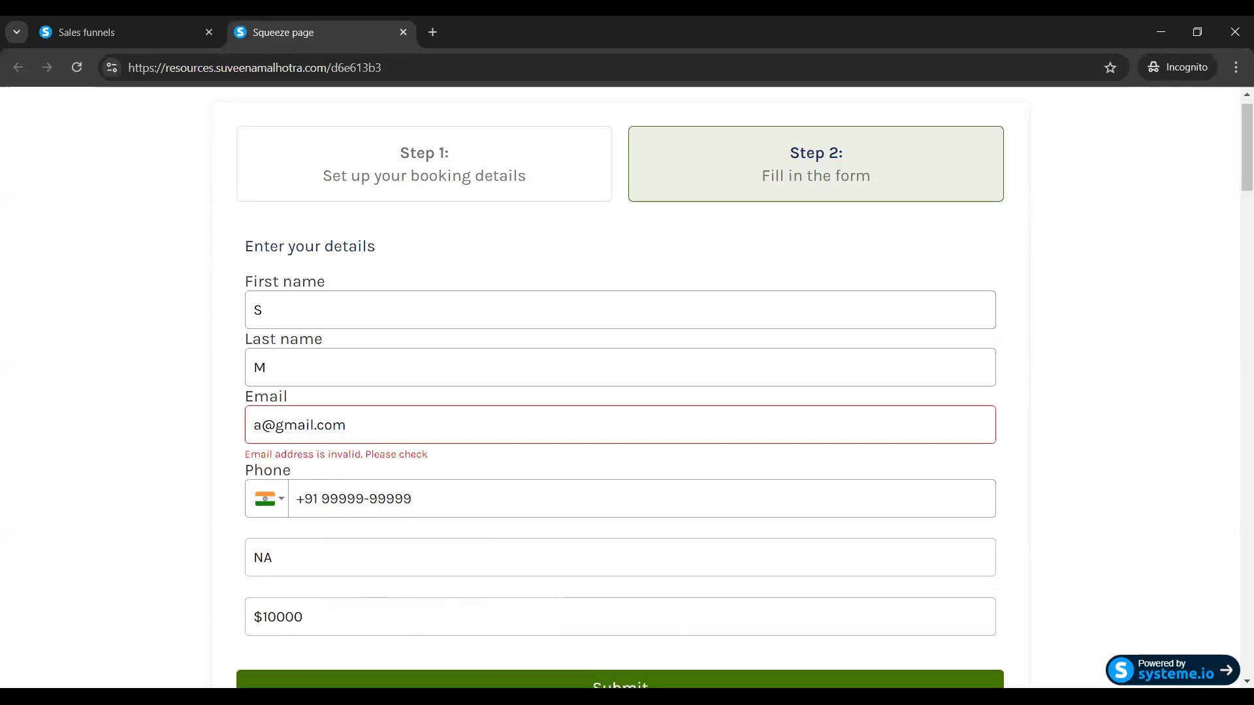
click(263, 426)
text(m)
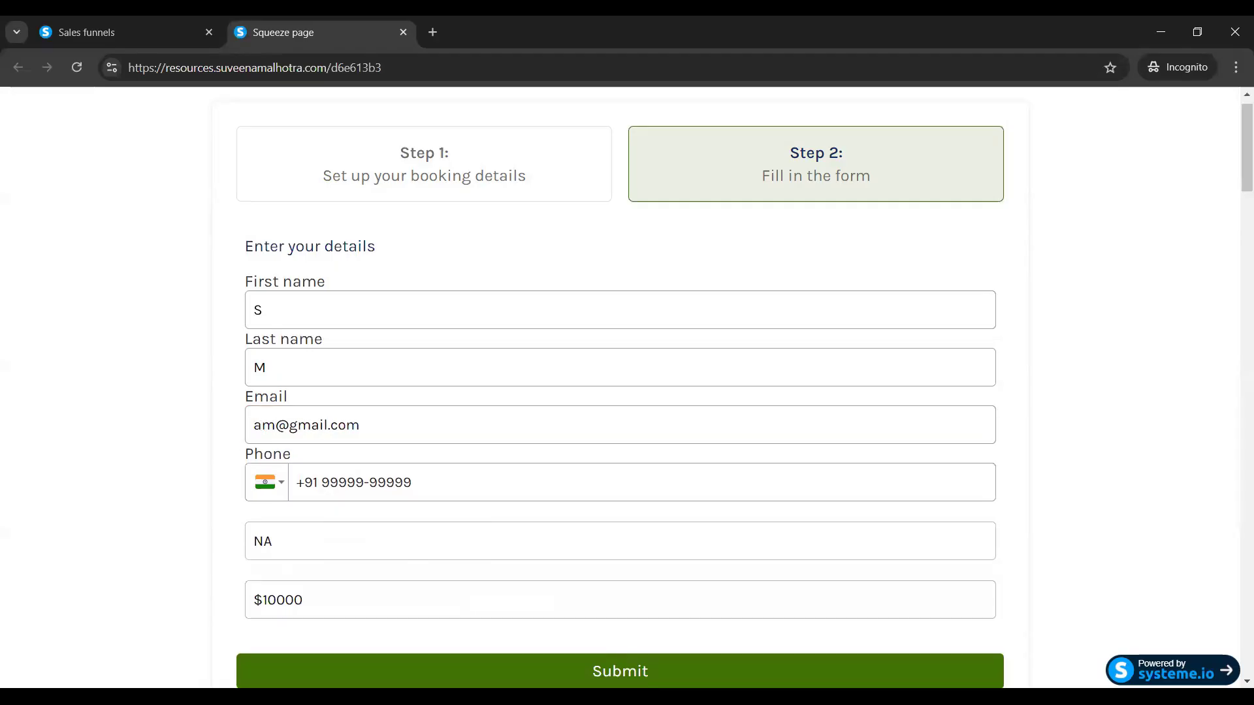
key(Return)
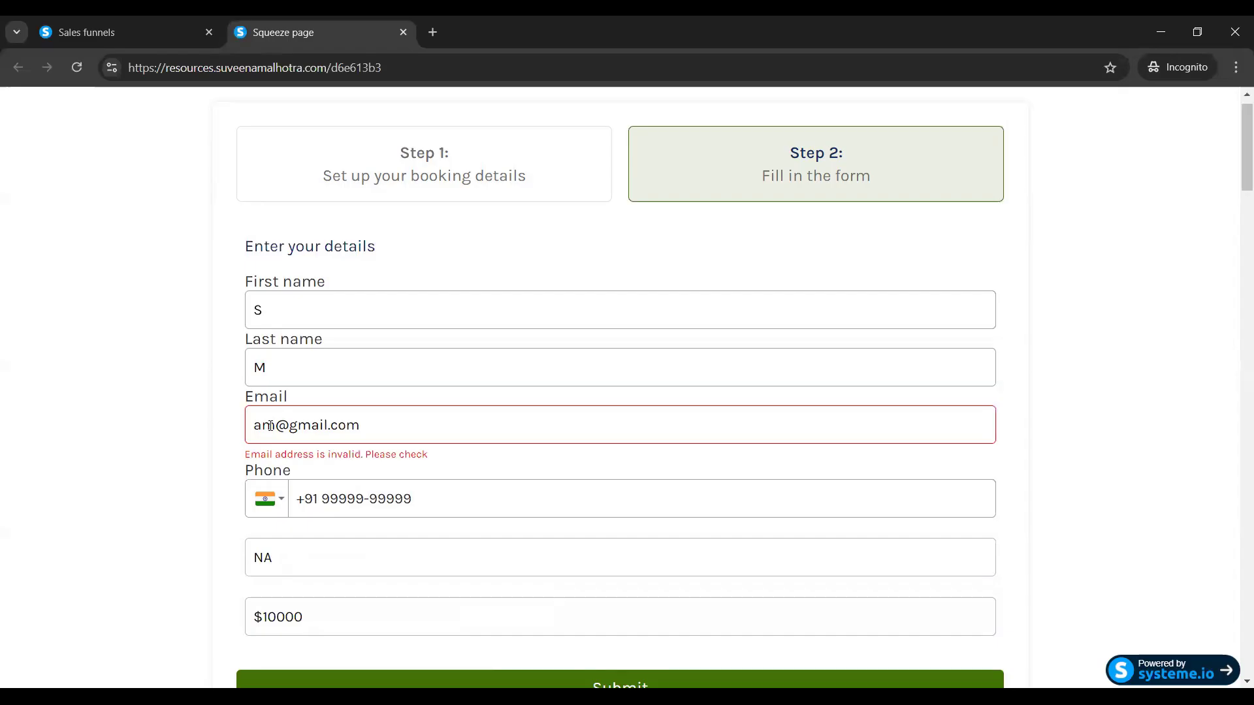
text(mnb)
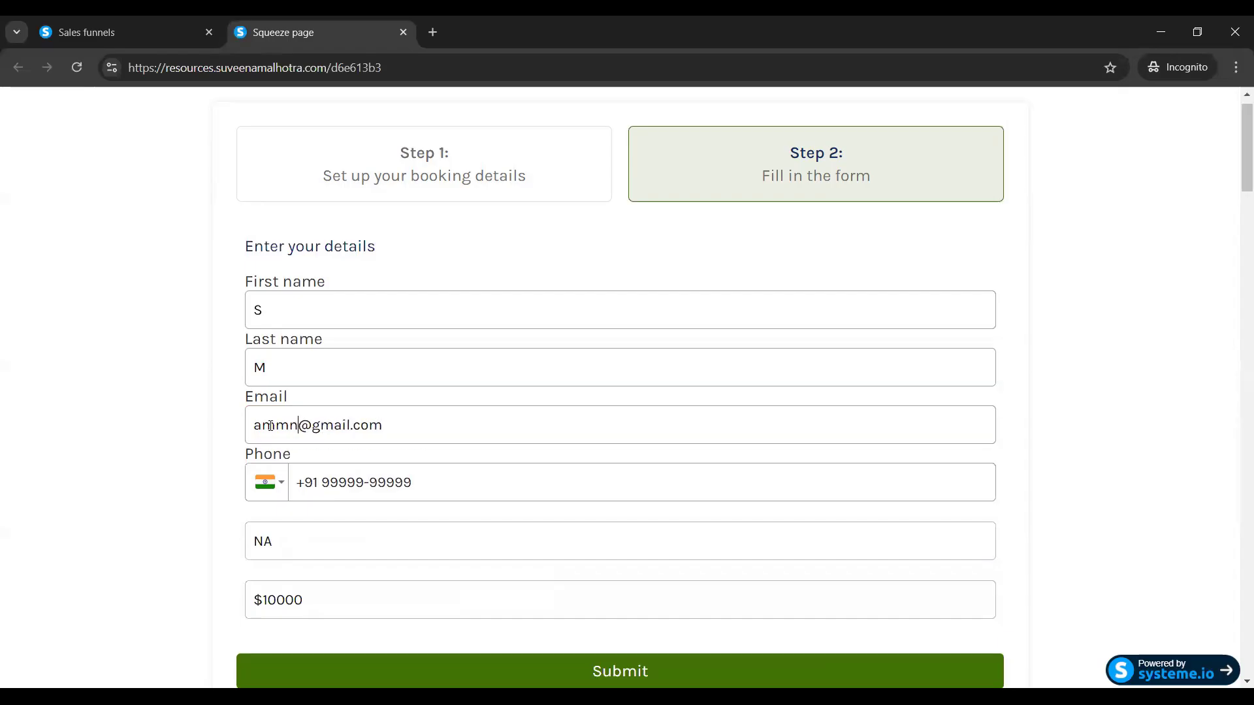
click(620, 672)
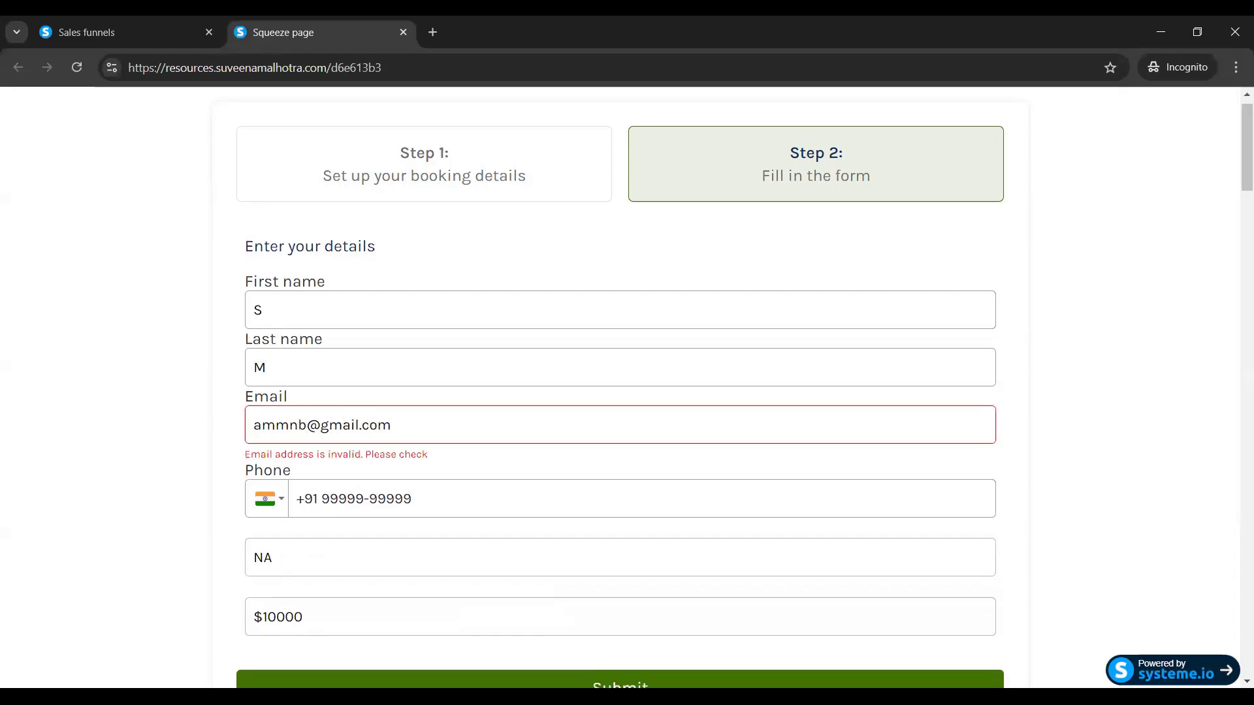
drag(306, 423, 225, 432)
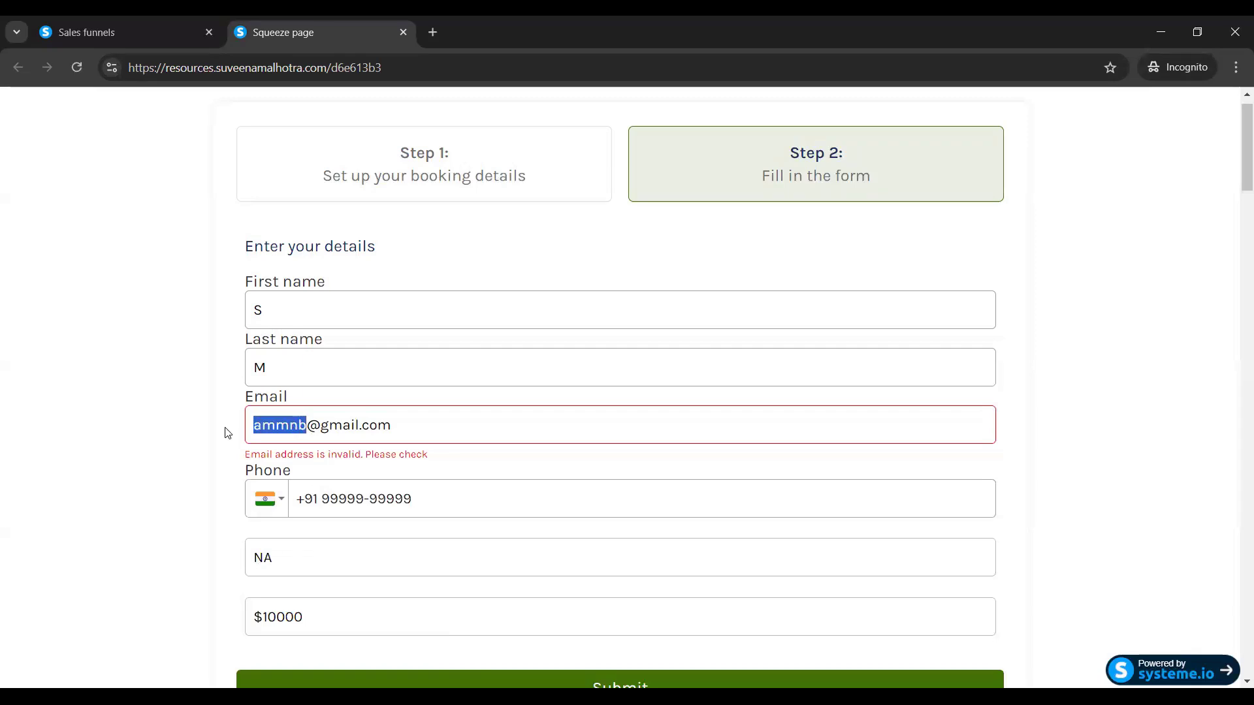
key(BackSpace)
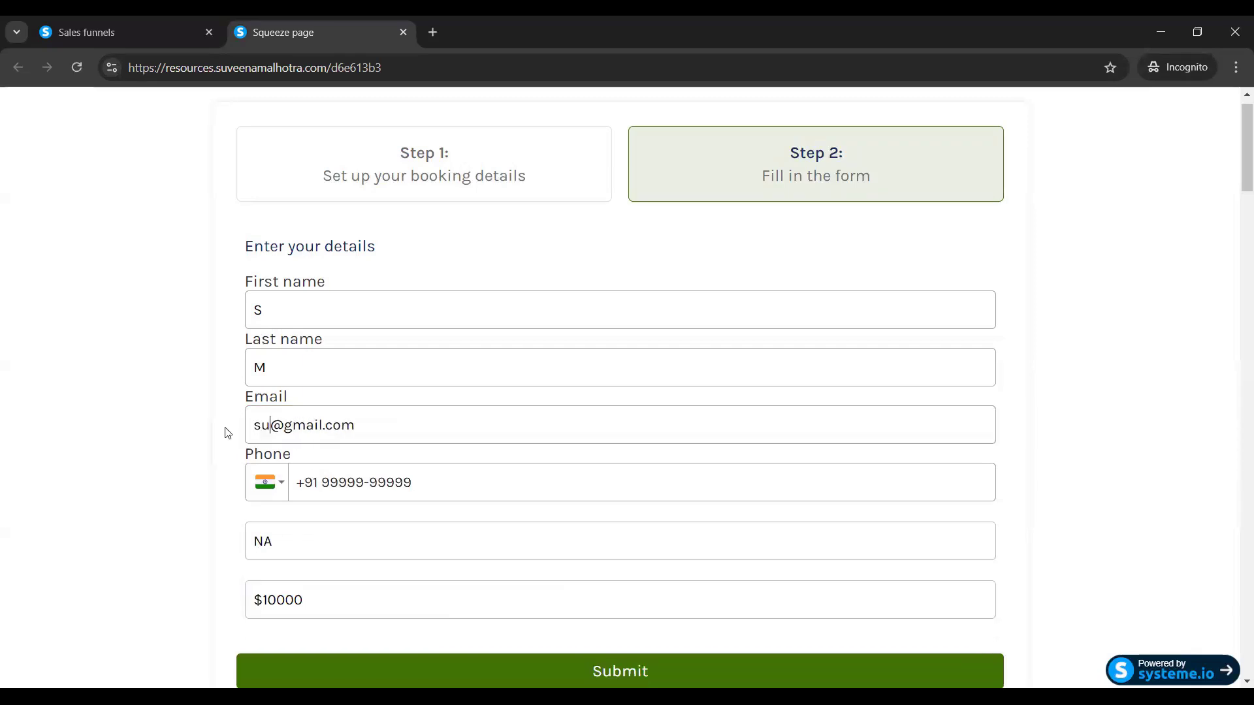